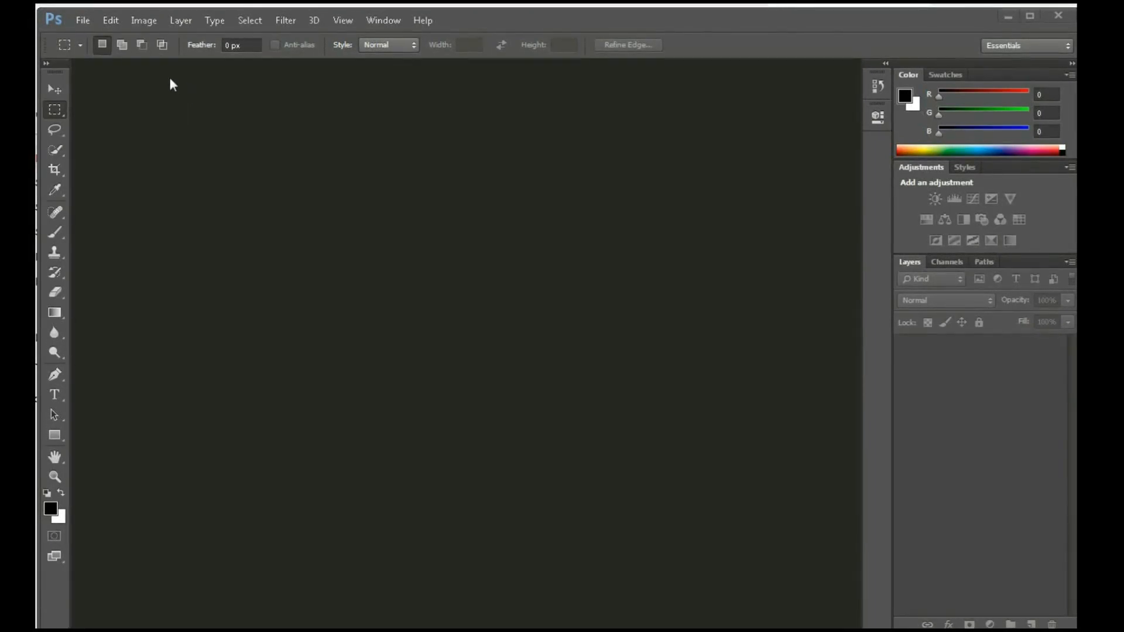
pyautogui.rightClick(55, 106)
pyautogui.click(164, 198)
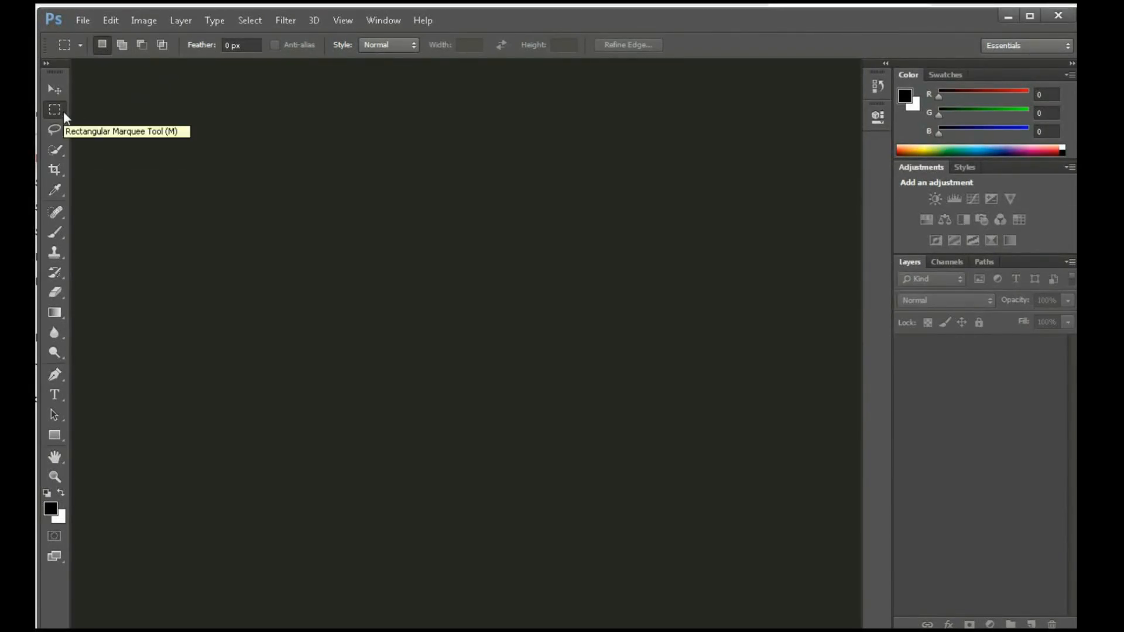
pyautogui.rightClick(57, 106)
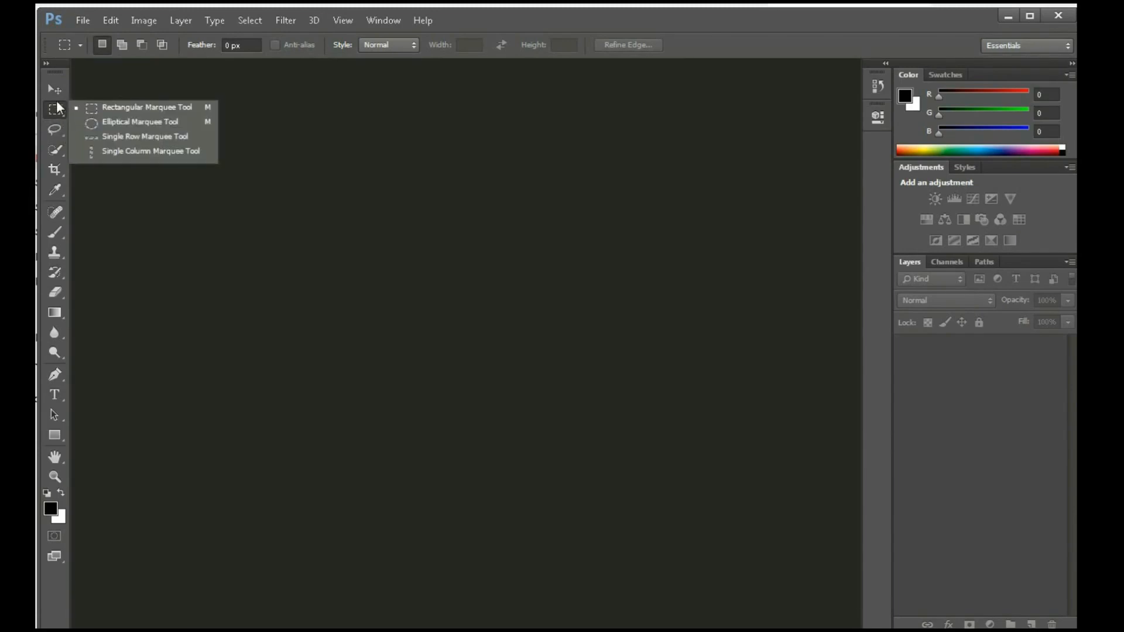
pyautogui.click(88, 79)
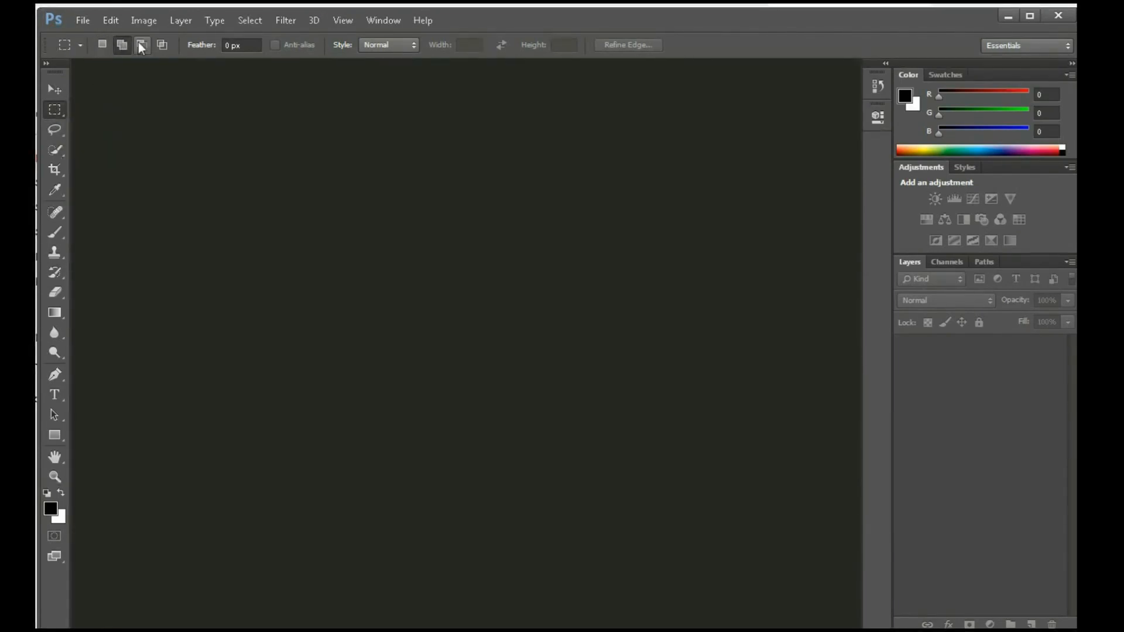
pyautogui.click(159, 43)
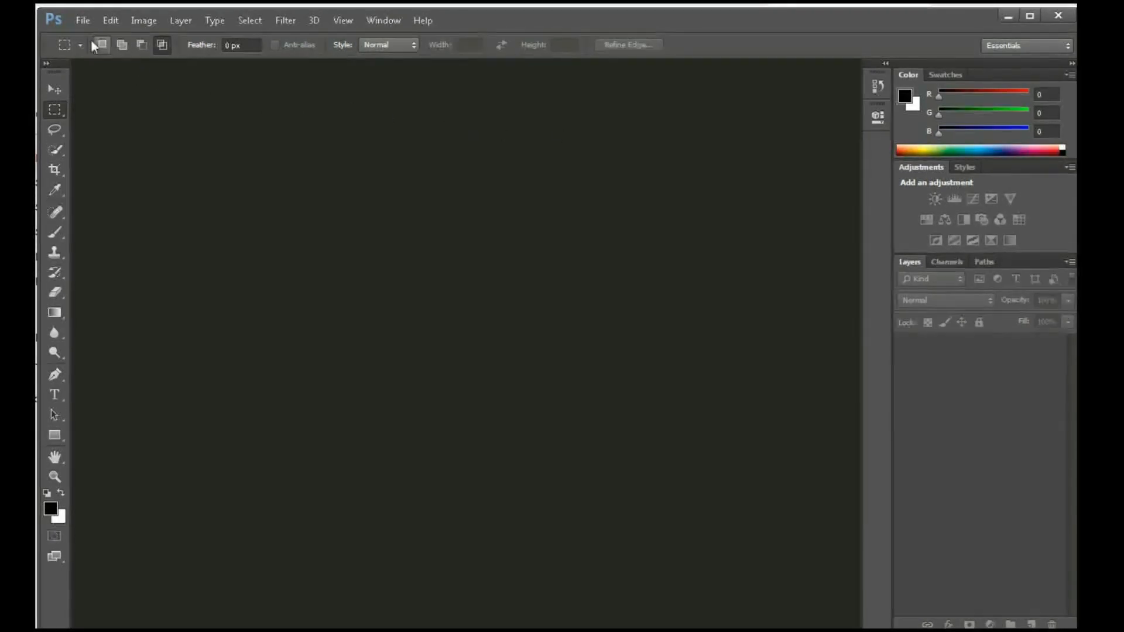
# - Create a new 7 × 5 inch RGB document at 72 pixels/inch with a white background
pyautogui.click(81, 21)
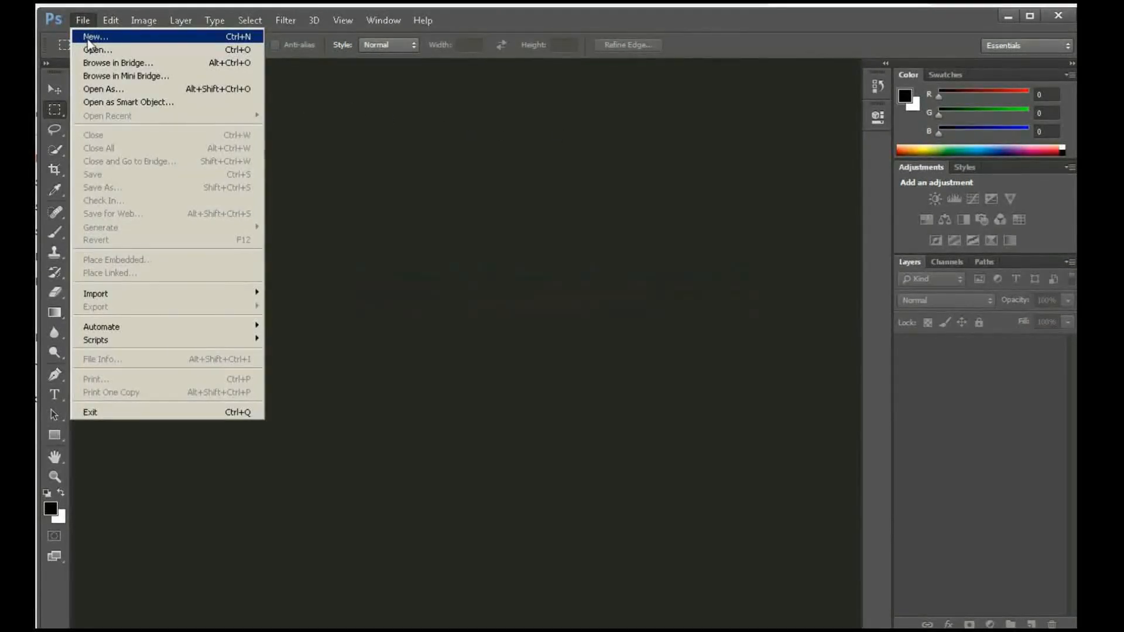
pyautogui.click(88, 39)
pyautogui.moveTo(400, 119); pyautogui.dragTo(252, 122)
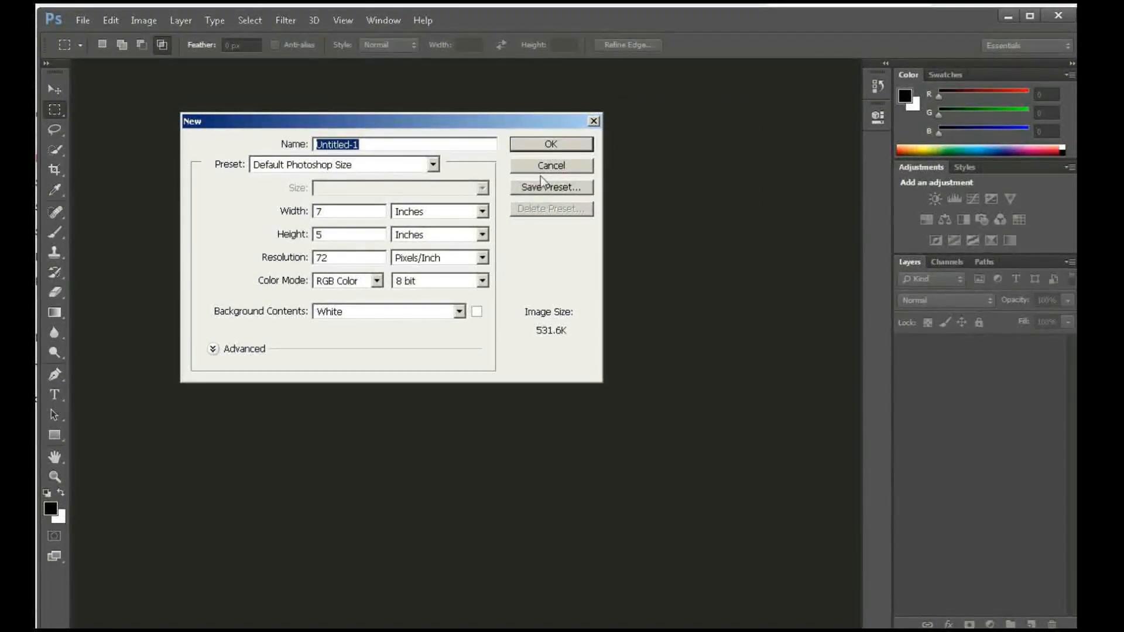
pyautogui.click(543, 143)
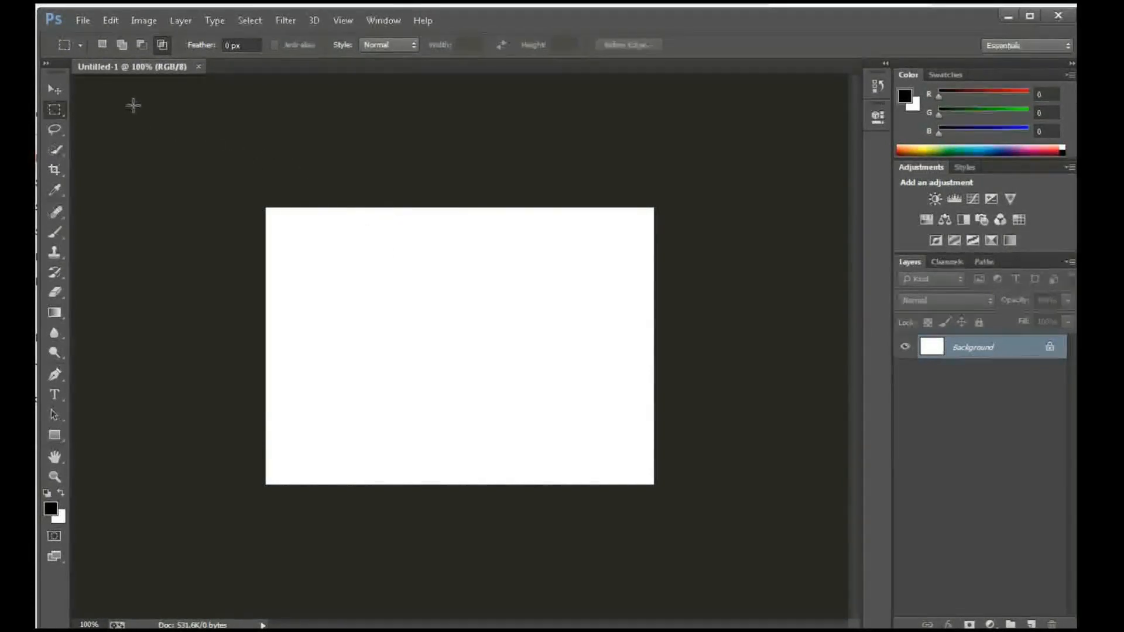
# - Draw an elliptical selection in the canvas's upper-left area and fill it with black using the Paint Bucket
pyautogui.rightClick(59, 110)
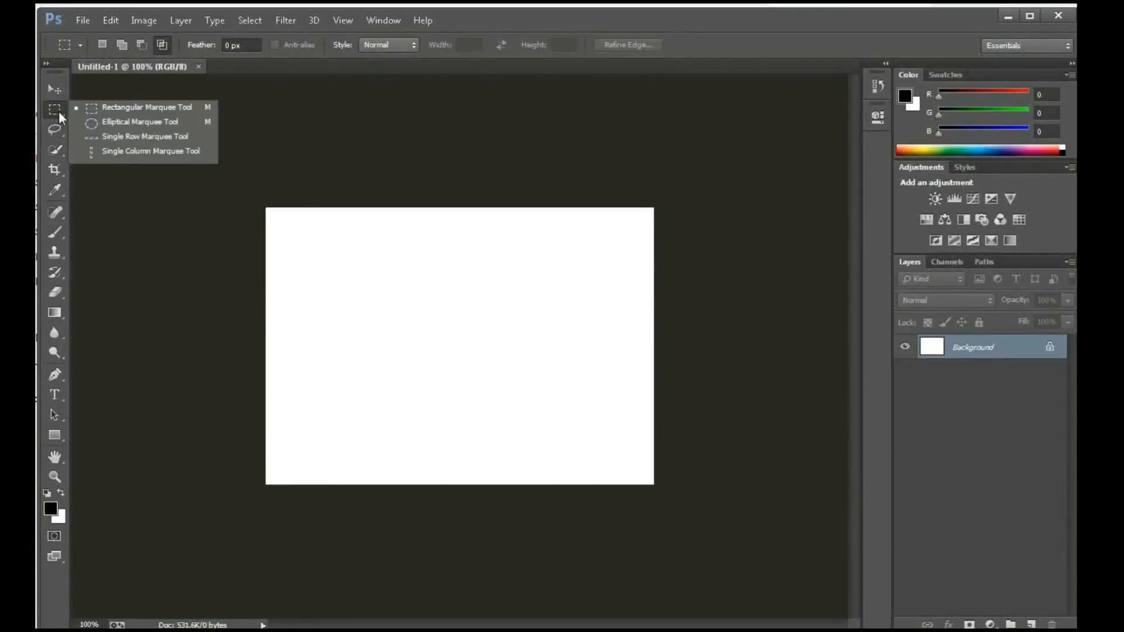
pyautogui.click(113, 123)
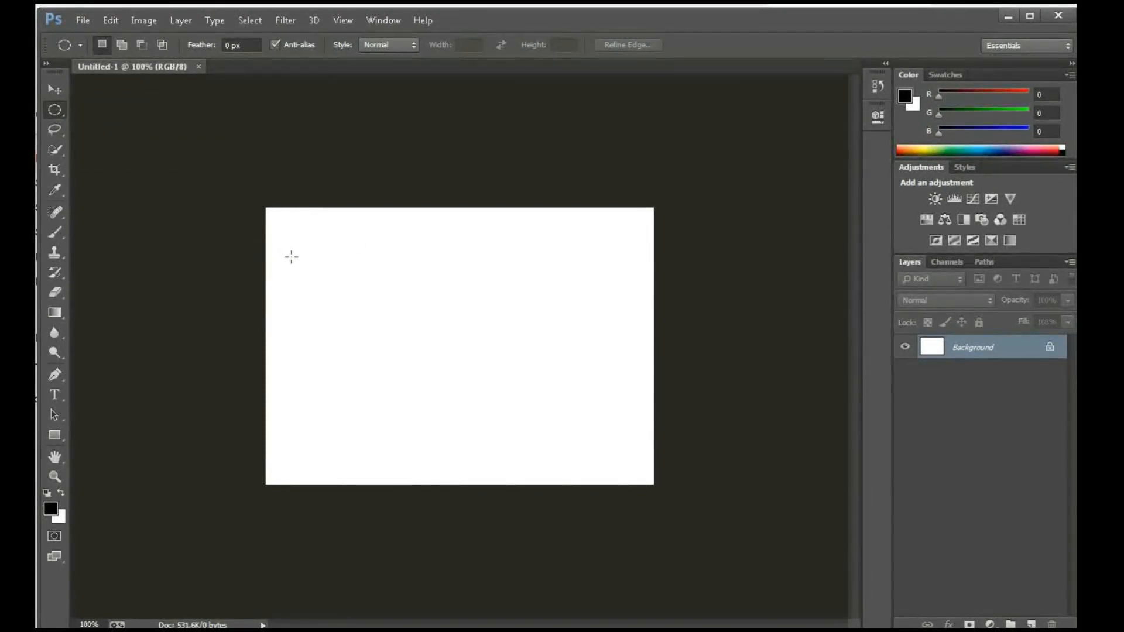
pyautogui.moveTo(291, 257); pyautogui.dragTo(412, 363)
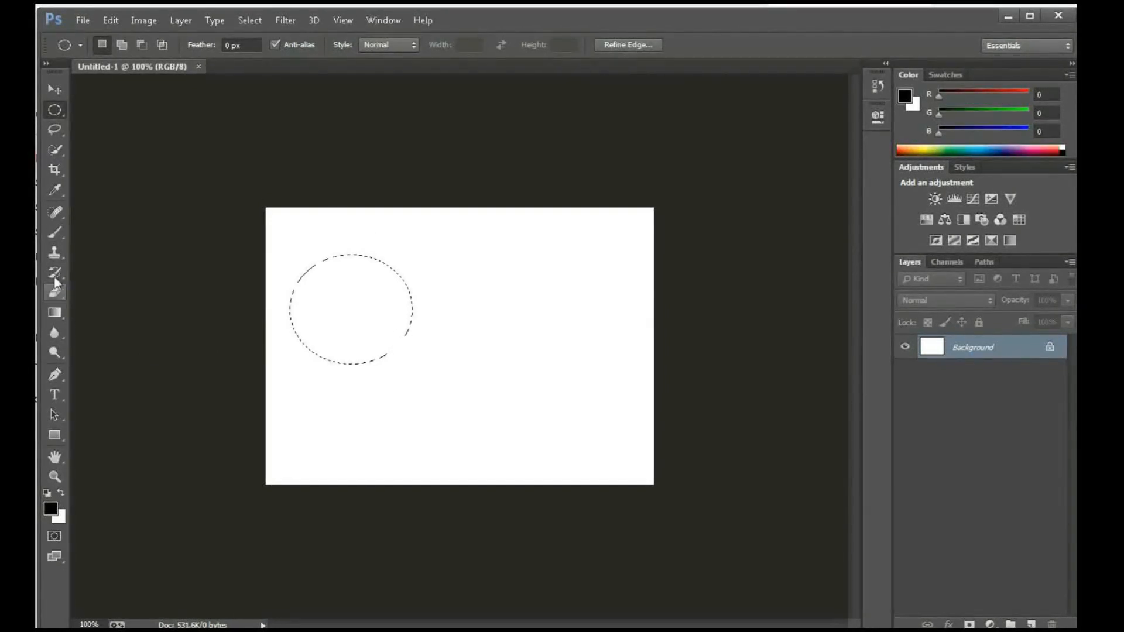
pyautogui.click(55, 314)
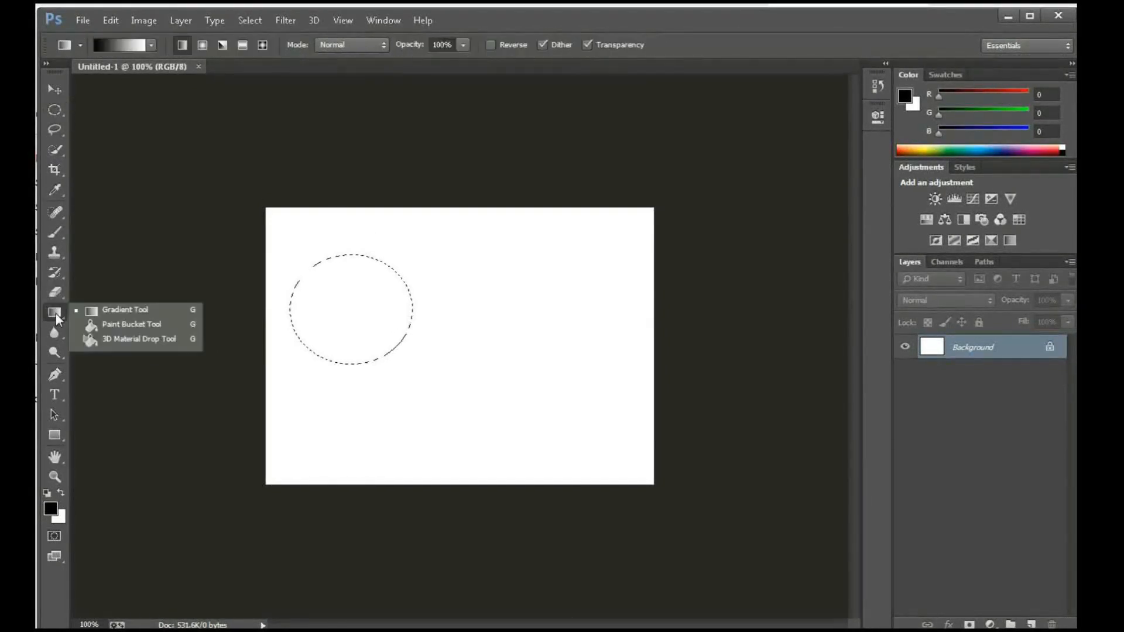
pyautogui.click(126, 325)
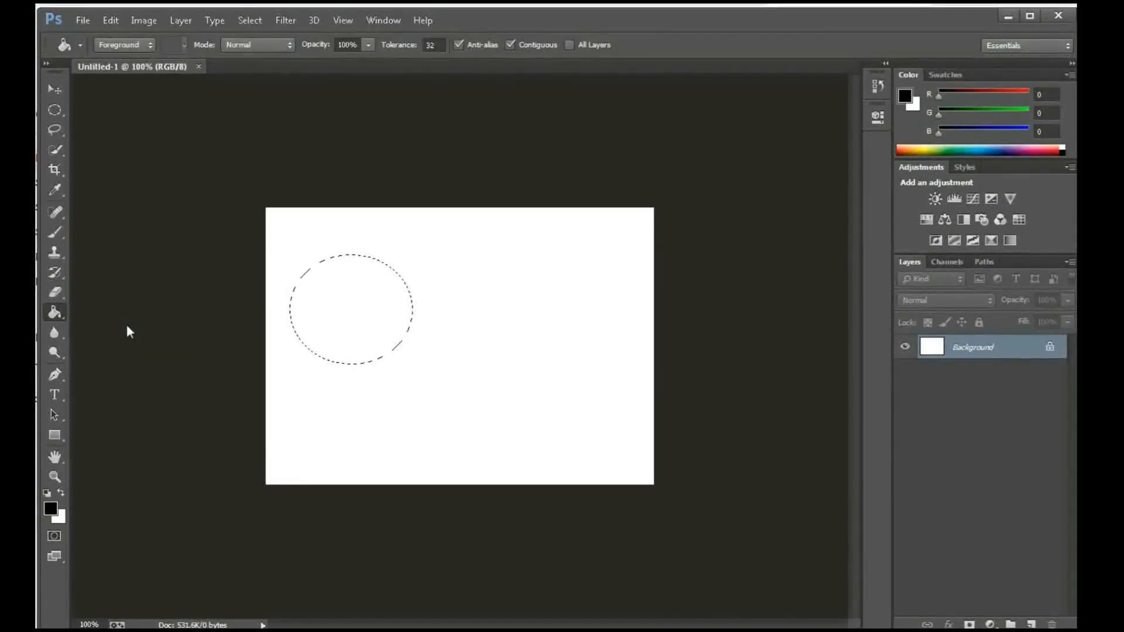
pyautogui.click(352, 312)
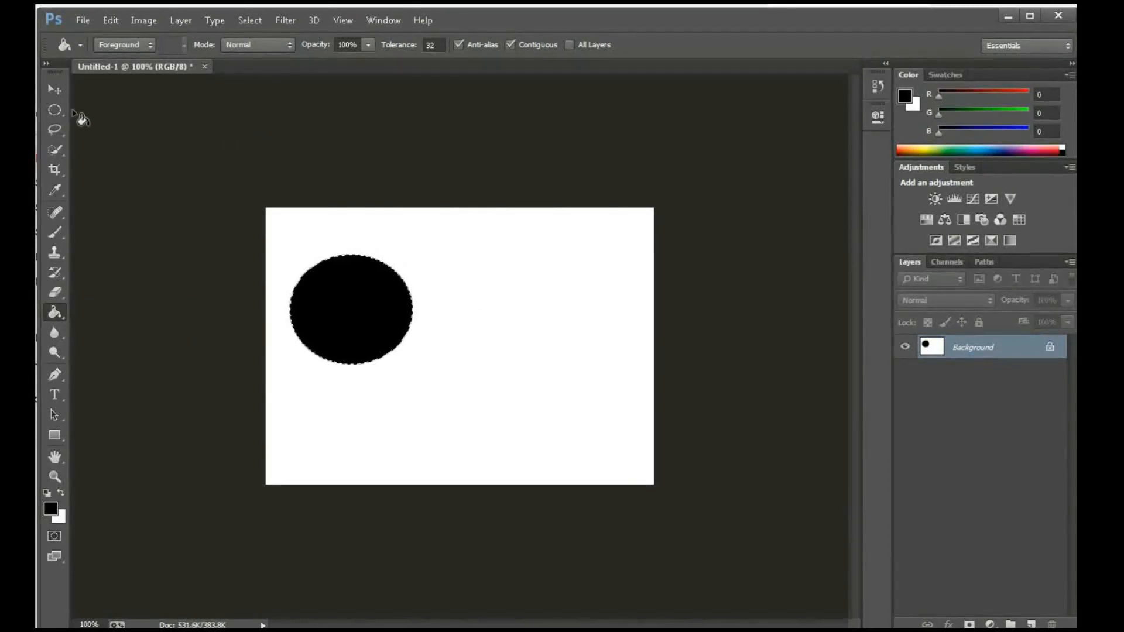
# - Set the Elliptical Marquee tool's feather to 4 px
pyautogui.click(55, 110)
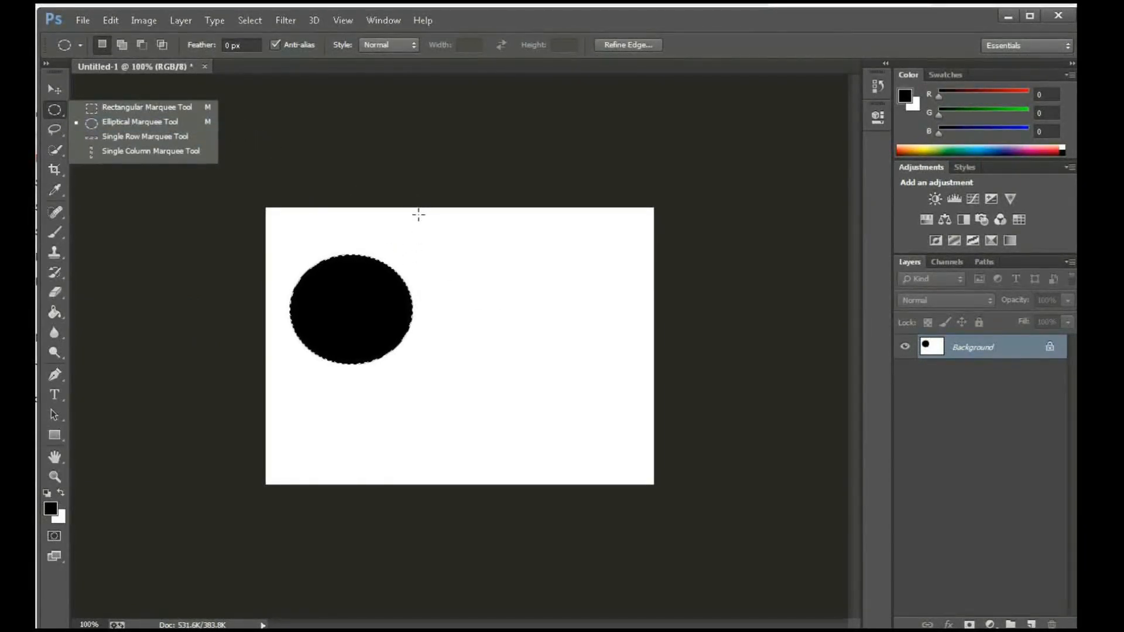
pyautogui.click(234, 45)
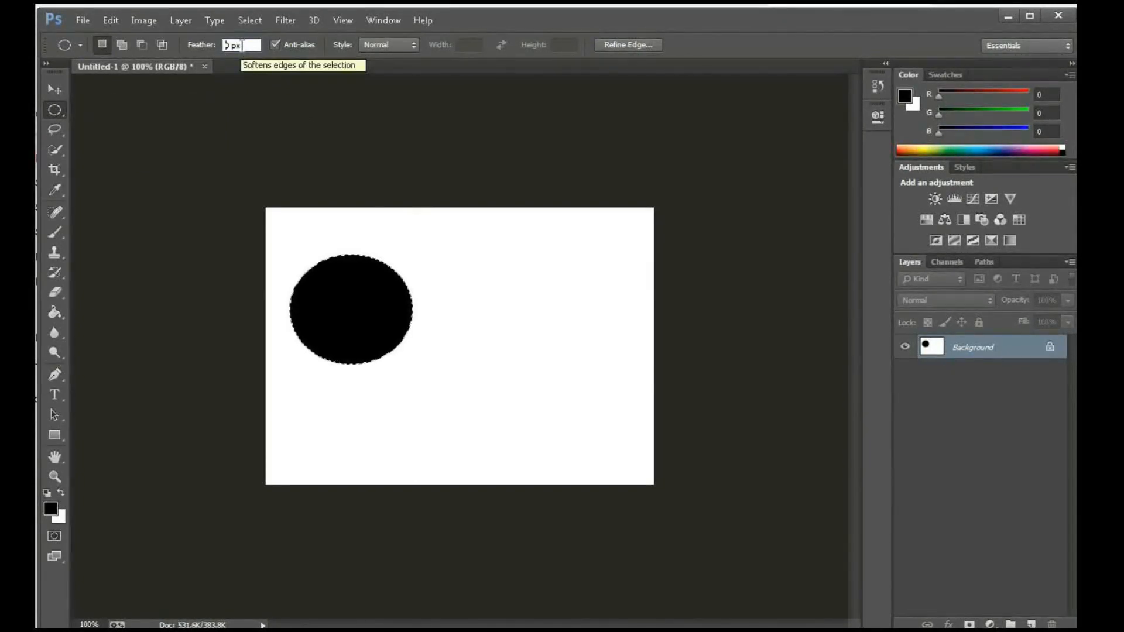
pyautogui.press('BackSpace')
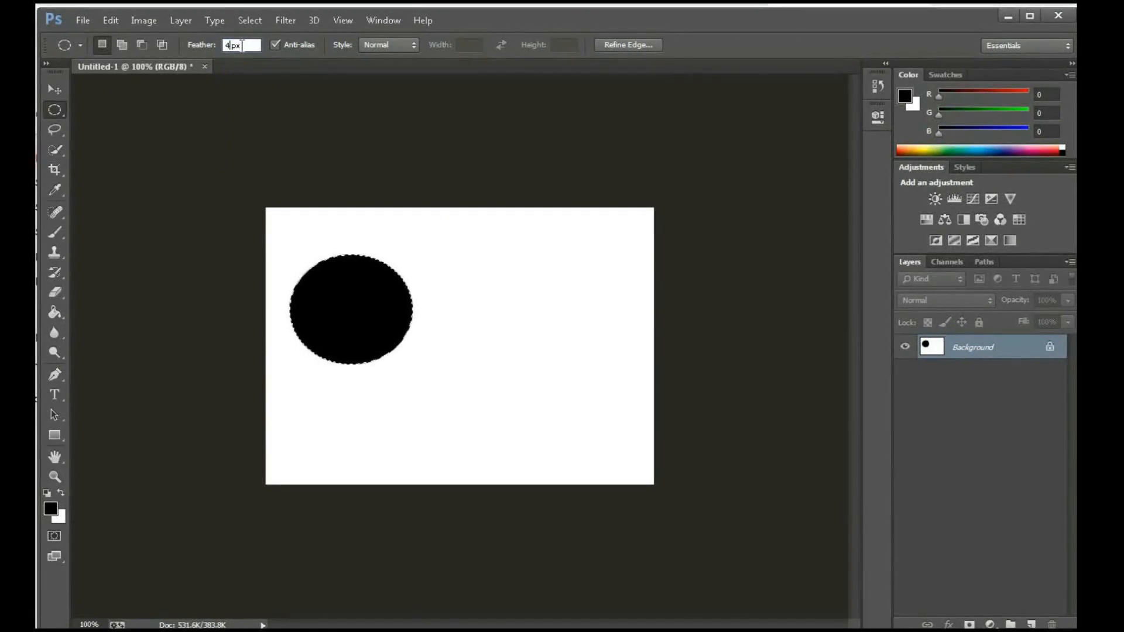
pyautogui.press('Return')
pyautogui.write('4')
# - Draw a feathered circular selection to the right of the black ellipse and fill it with black
pyautogui.moveTo(448, 264); pyautogui.dragTo(558, 373)
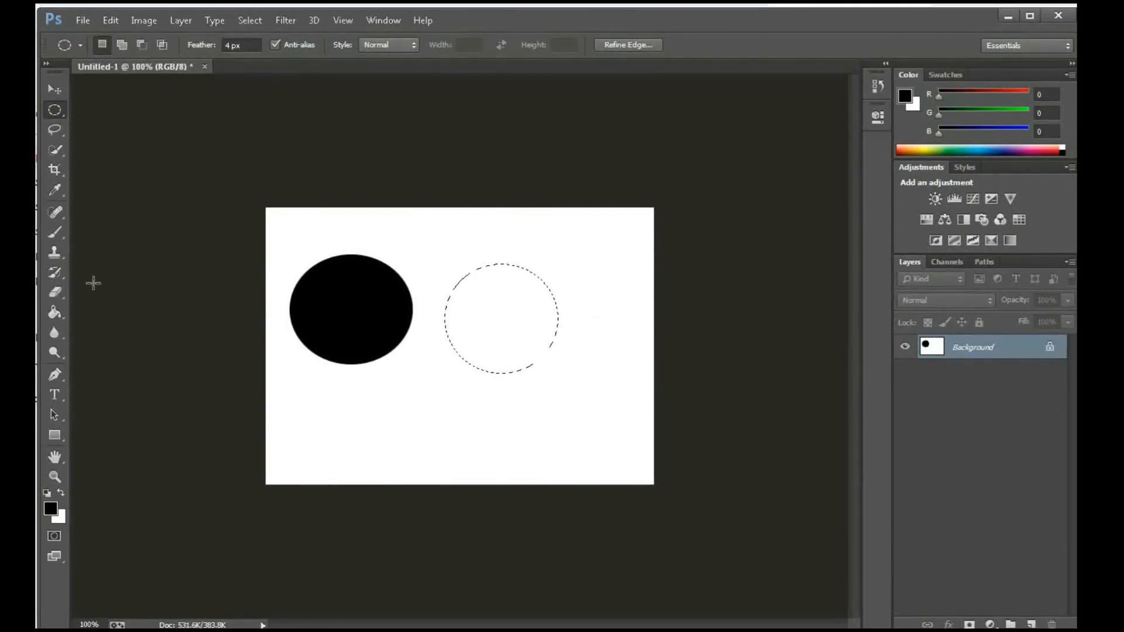
pyautogui.click(54, 311)
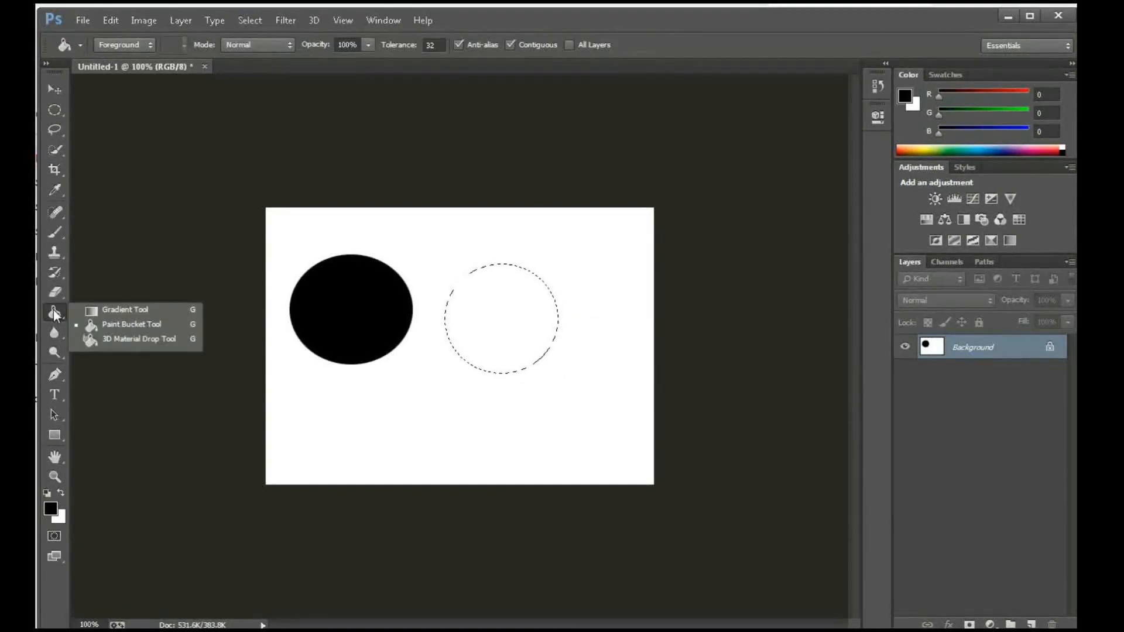
pyautogui.click(495, 316)
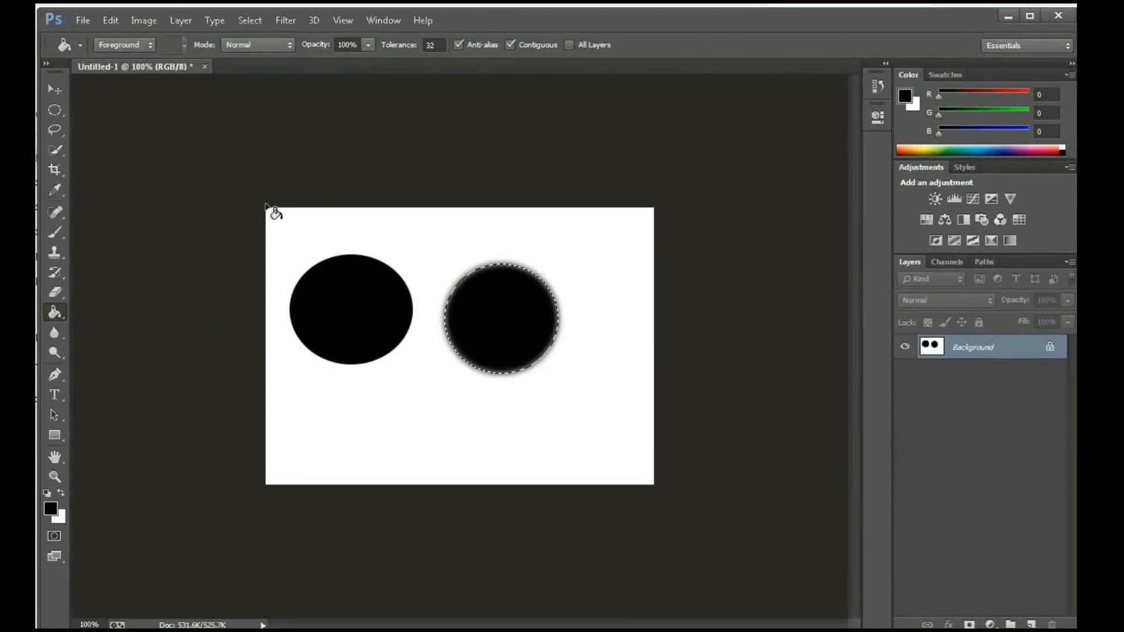
# - Clear the selection and examine up close the edges of the unfeathered and feathered black shapes
pyautogui.keyDown('ctrl'); pyautogui.click(434, 321); pyautogui.keyUp('ctrl')
pyautogui.scroll(2, 441, 346)
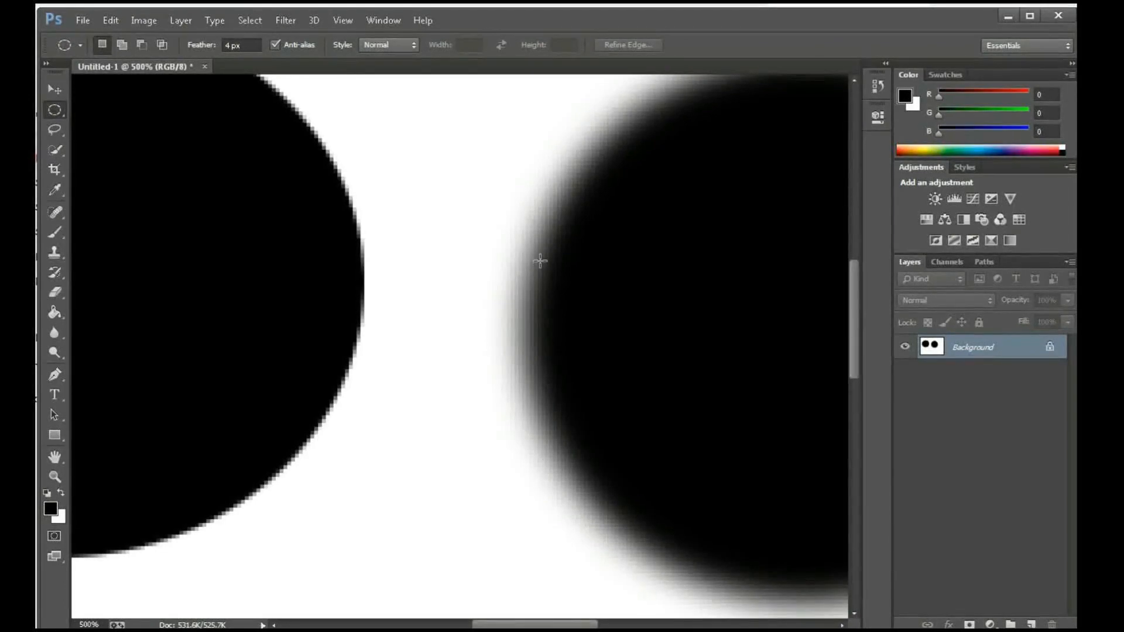
pyautogui.keyDown('ctrl'); pyautogui.click(581, 224); pyautogui.keyUp('ctrl')
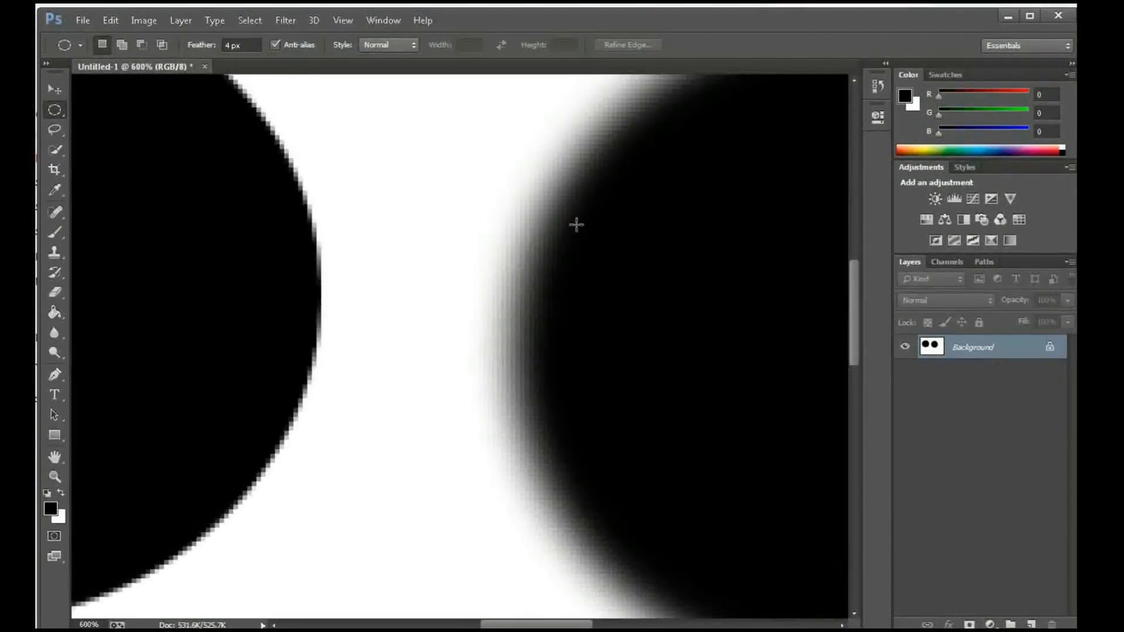
pyautogui.keyDown('ctrl'); pyautogui.keyDown('alt'); pyautogui.click(569, 224); pyautogui.keyUp('alt'); pyautogui.keyUp('ctrl')
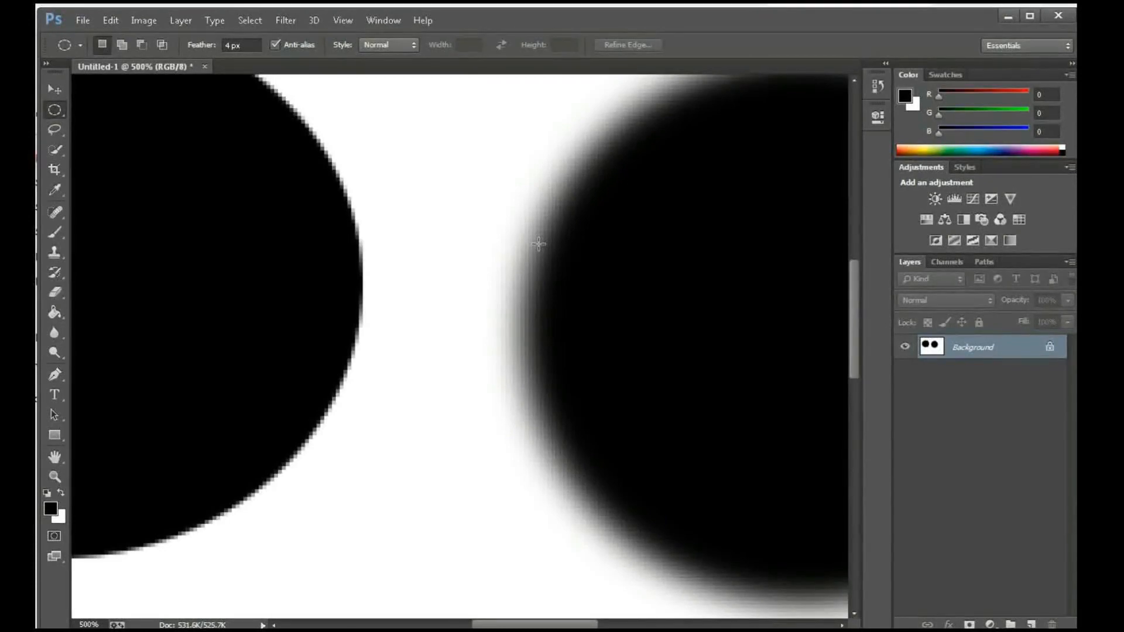
pyautogui.scroll(-1, 409, 207)
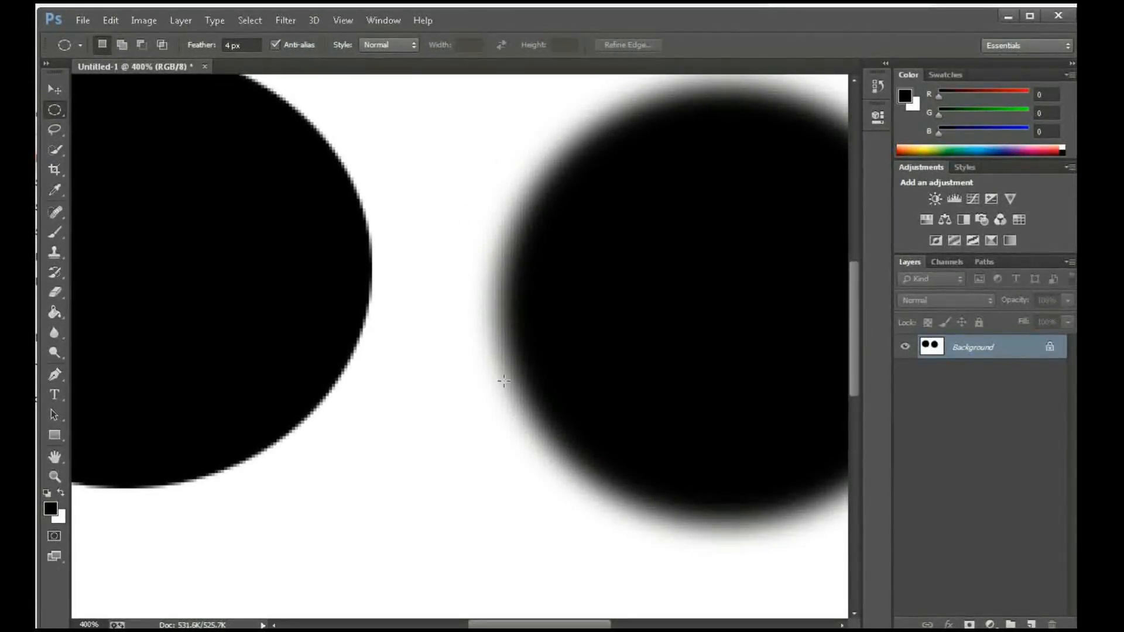
pyautogui.keyDown('alt'); pyautogui.click(420, 396); pyautogui.keyUp('alt')
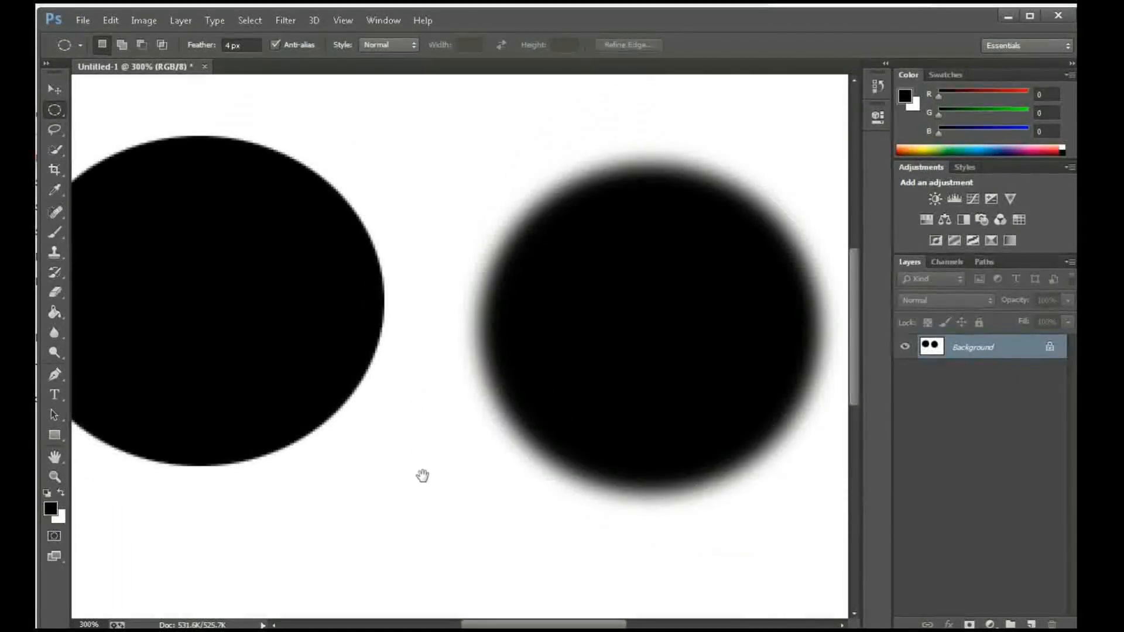
pyautogui.moveTo(422, 476)
pyautogui.mouseDown()
pyautogui.moveTo(430, 353)
pyautogui.moveTo(457, 301)
pyautogui.mouseUp()
pyautogui.press('g')
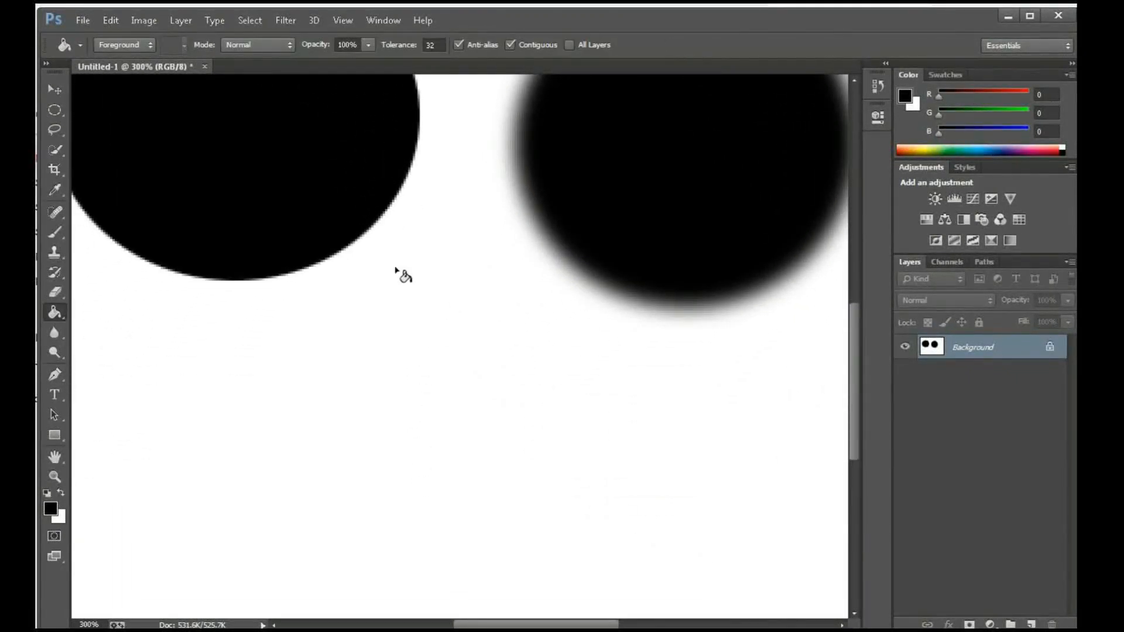
# - Reset the Elliptical Marquee tool's feather to 0 px
pyautogui.click(57, 109)
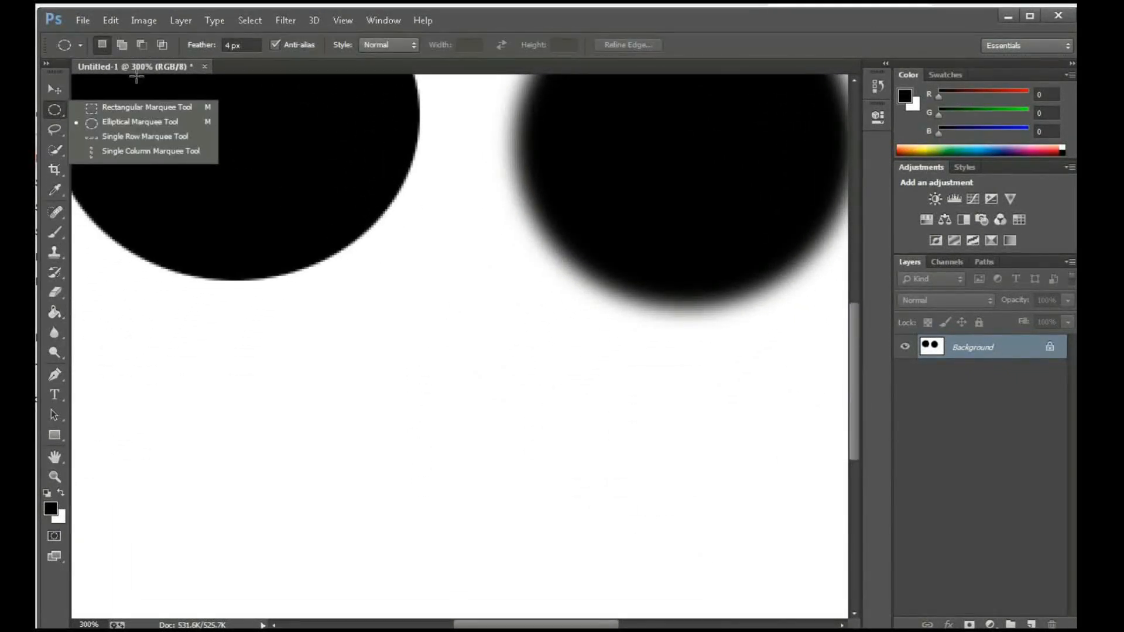
pyautogui.click(230, 45)
pyautogui.doubleClick(230, 45)
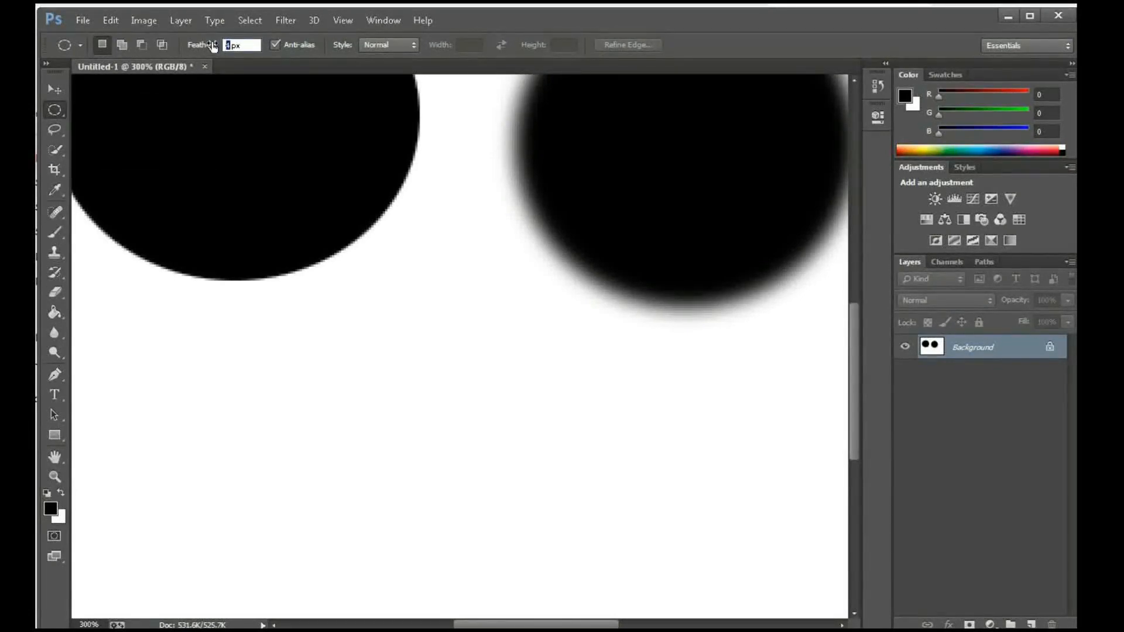
pyautogui.write('0')
# - Draw a small circular selection below the first black ellipse and fill it with black
pyautogui.moveTo(153, 350); pyautogui.dragTo(320, 509)
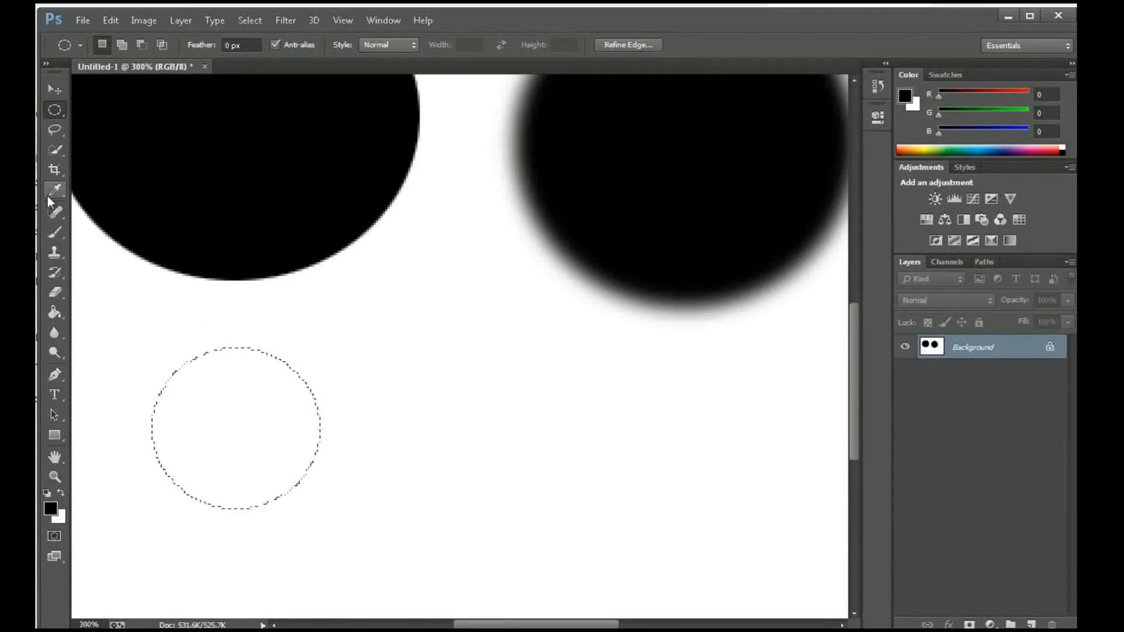
pyautogui.click(54, 312)
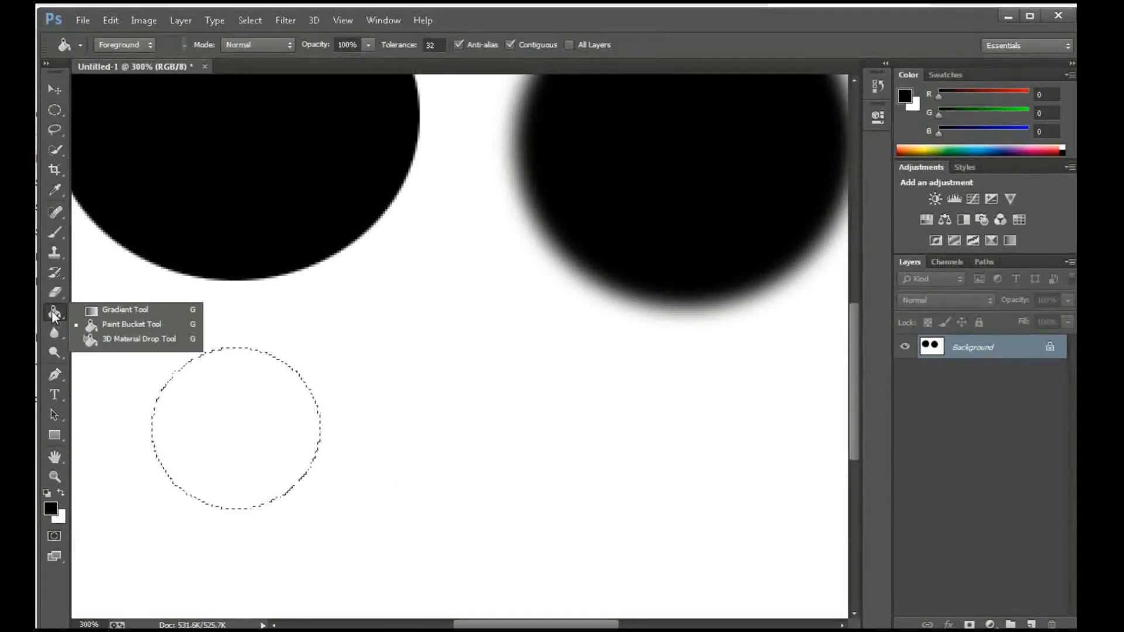
pyautogui.click(223, 424)
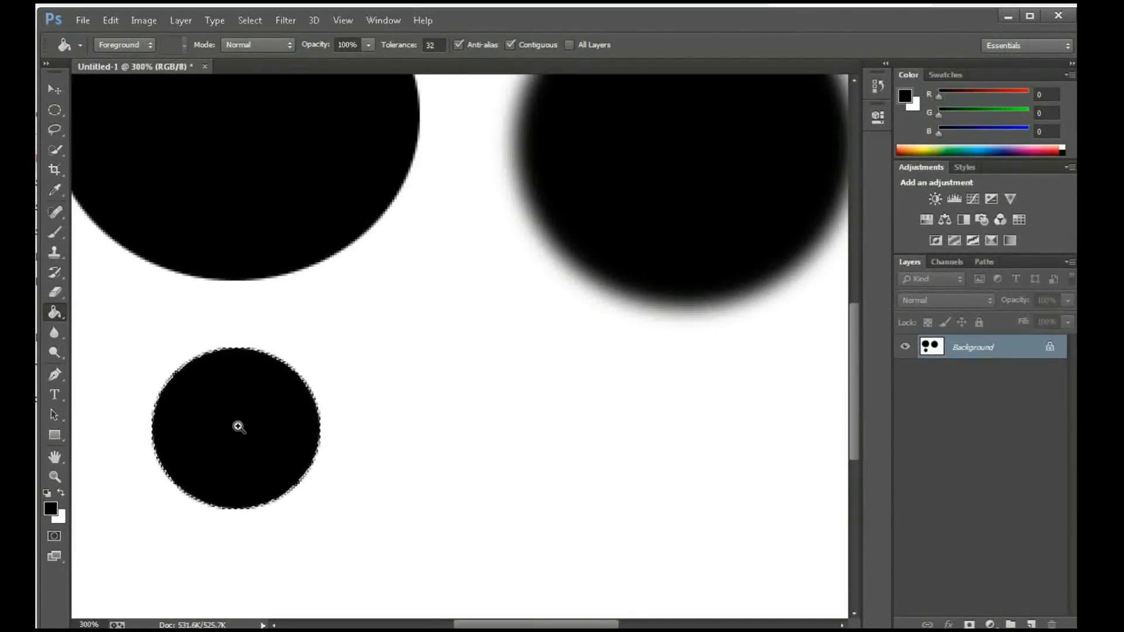
# - Turn off anti-aliasing for the Elliptical Marquee tool
pyautogui.keyDown('ctrl'); pyautogui.click(241, 427); pyautogui.keyUp('ctrl')
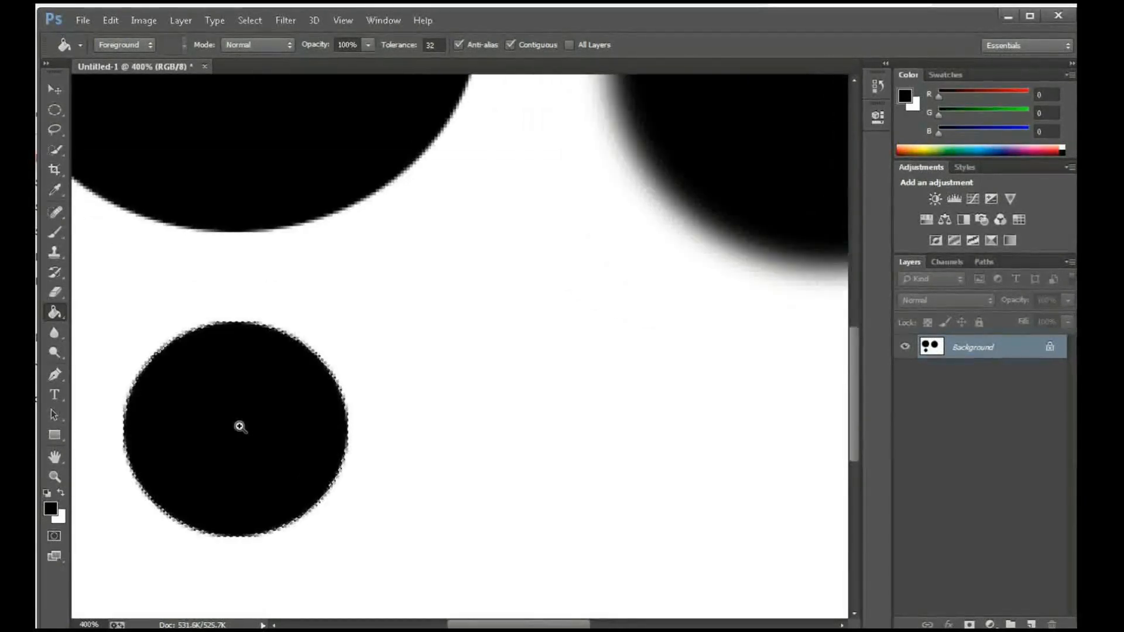
pyautogui.click(57, 110)
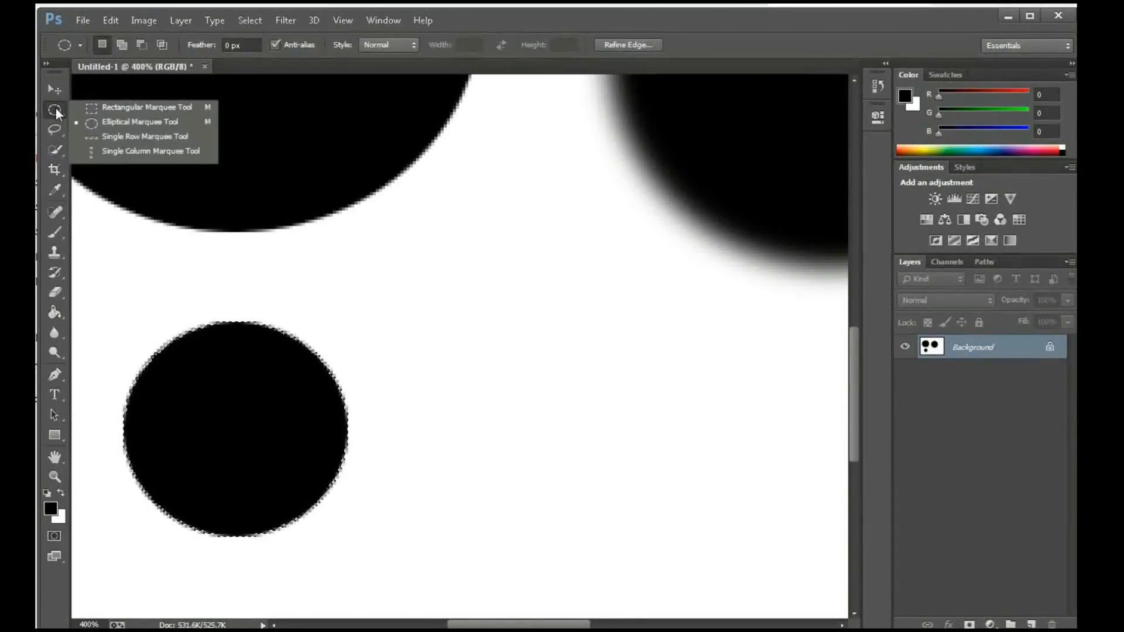
pyautogui.click(275, 44)
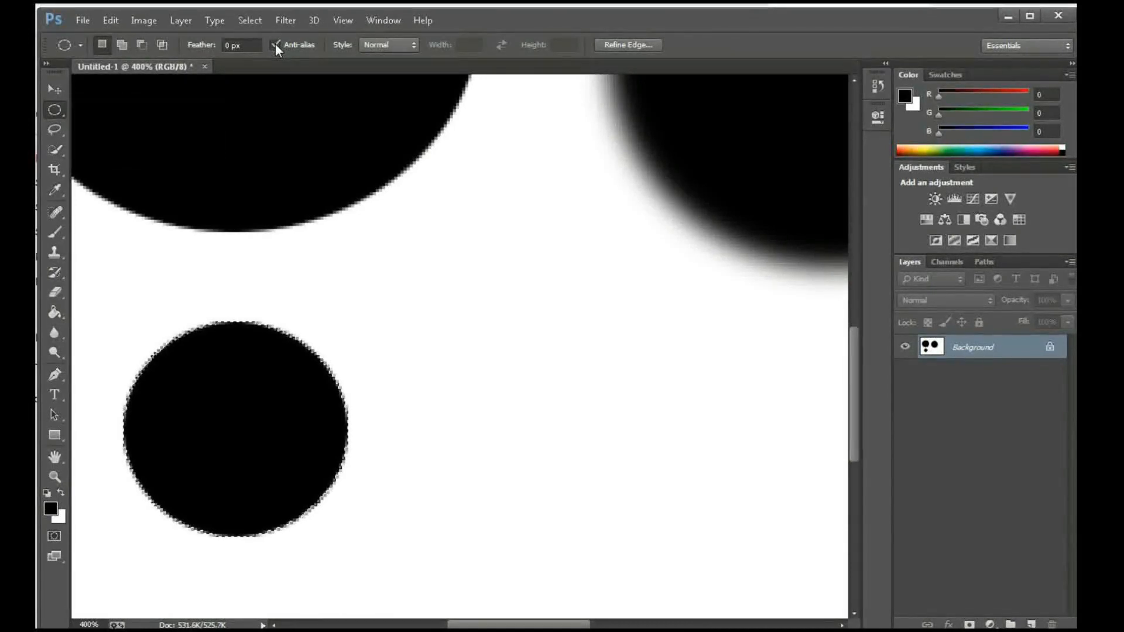
pyautogui.rightClick(54, 110)
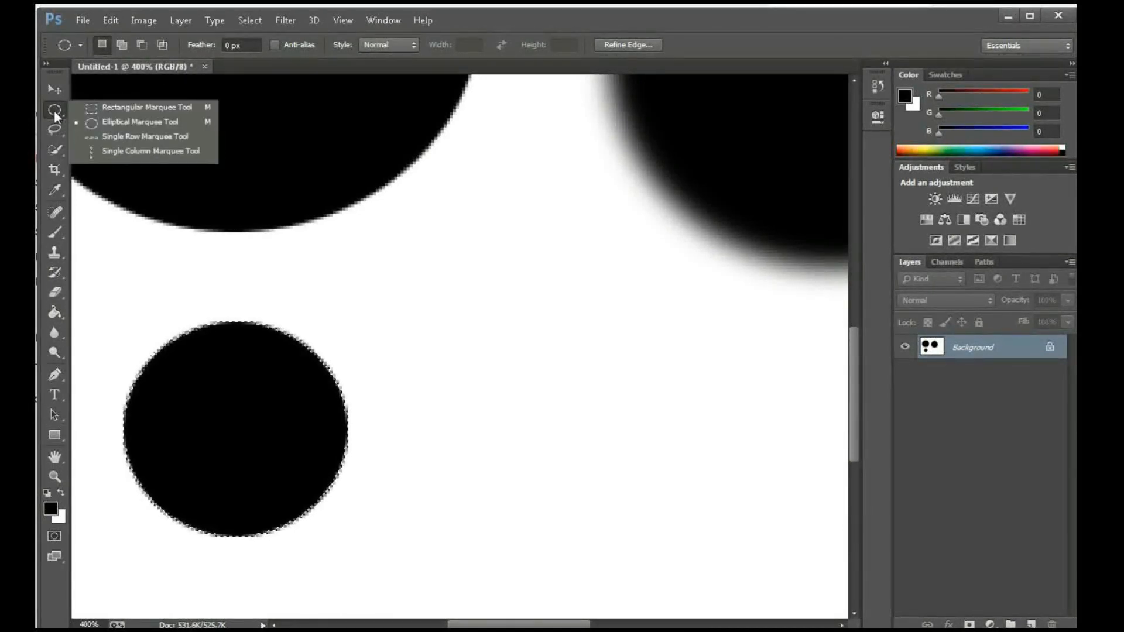
pyautogui.click(120, 122)
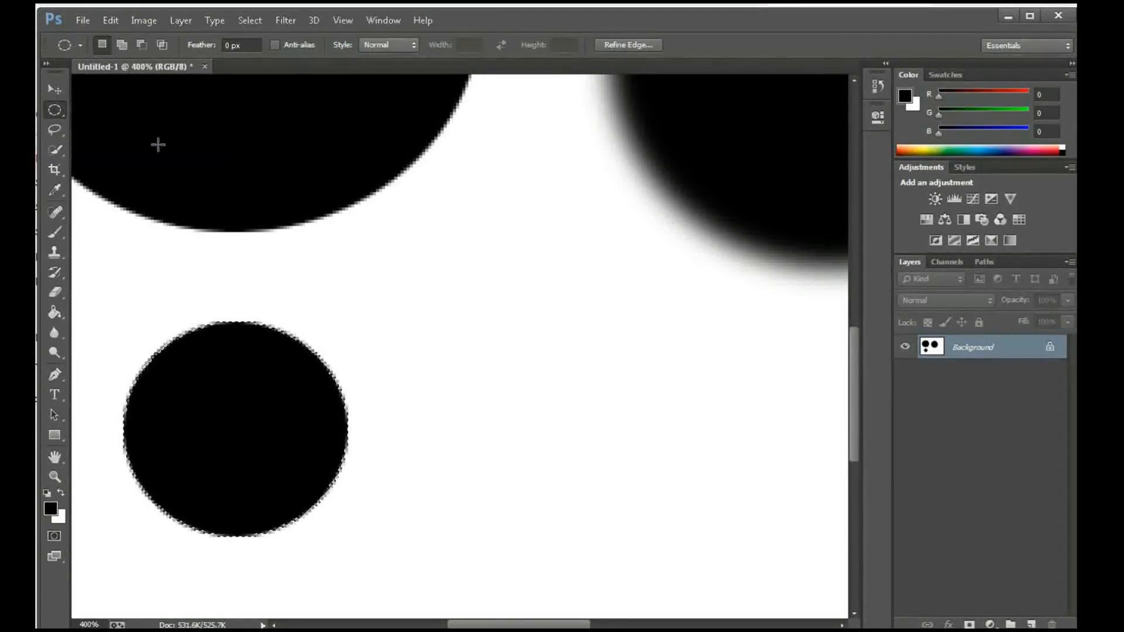
# - Draw an elliptical selection to the right of the small black circle and fill it with black using the Paint Bucket
pyautogui.moveTo(475, 340); pyautogui.dragTo(689, 506)
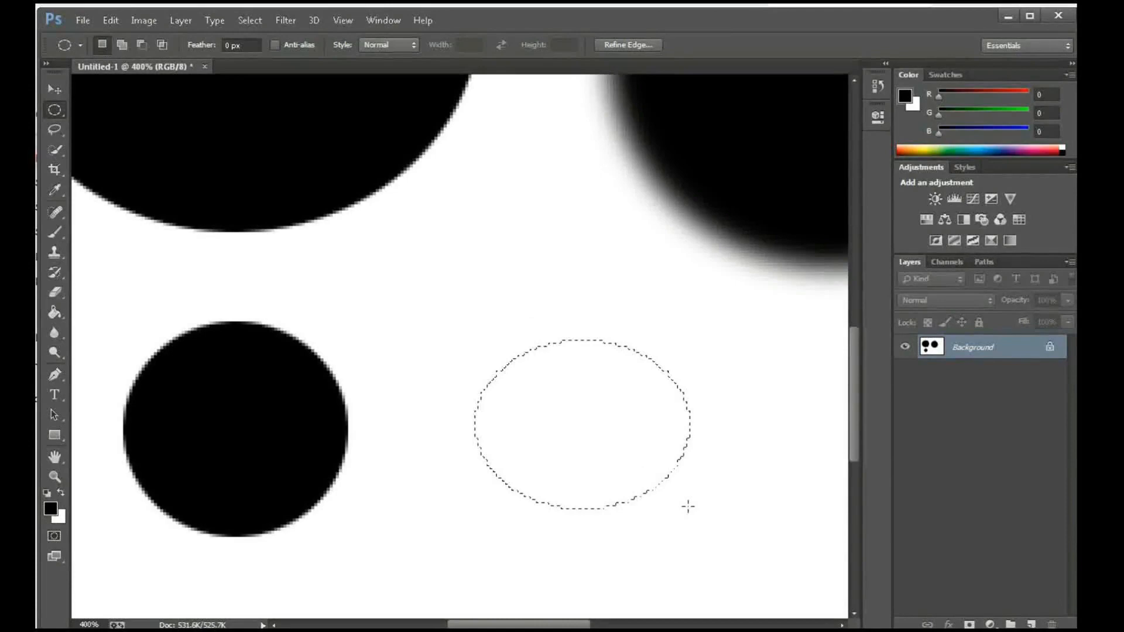
pyautogui.click(54, 310)
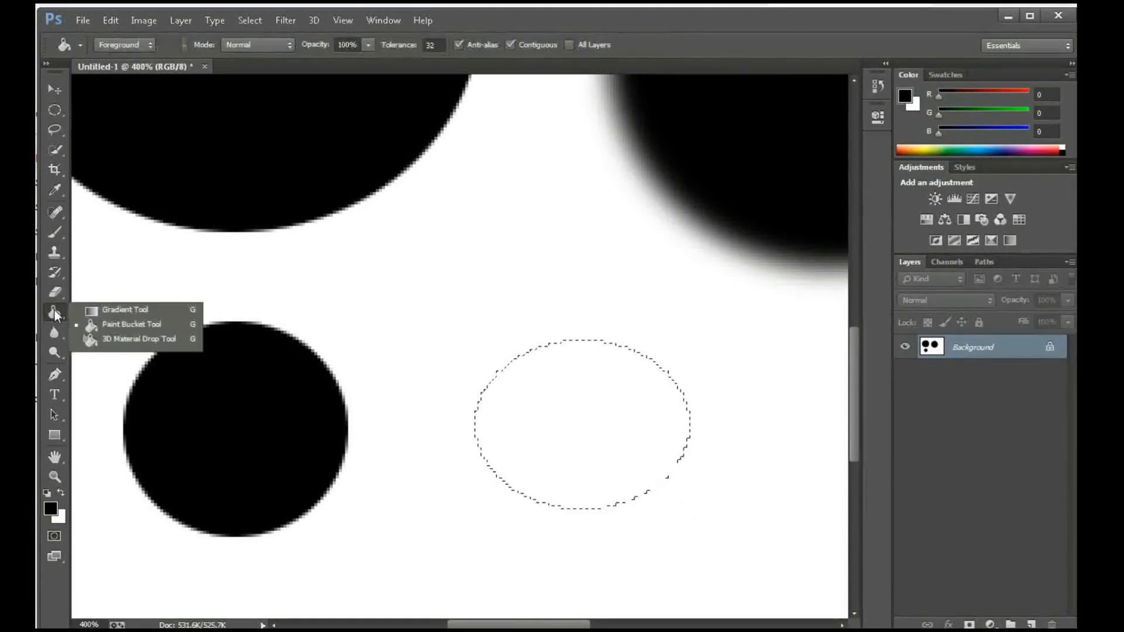
pyautogui.click(539, 417)
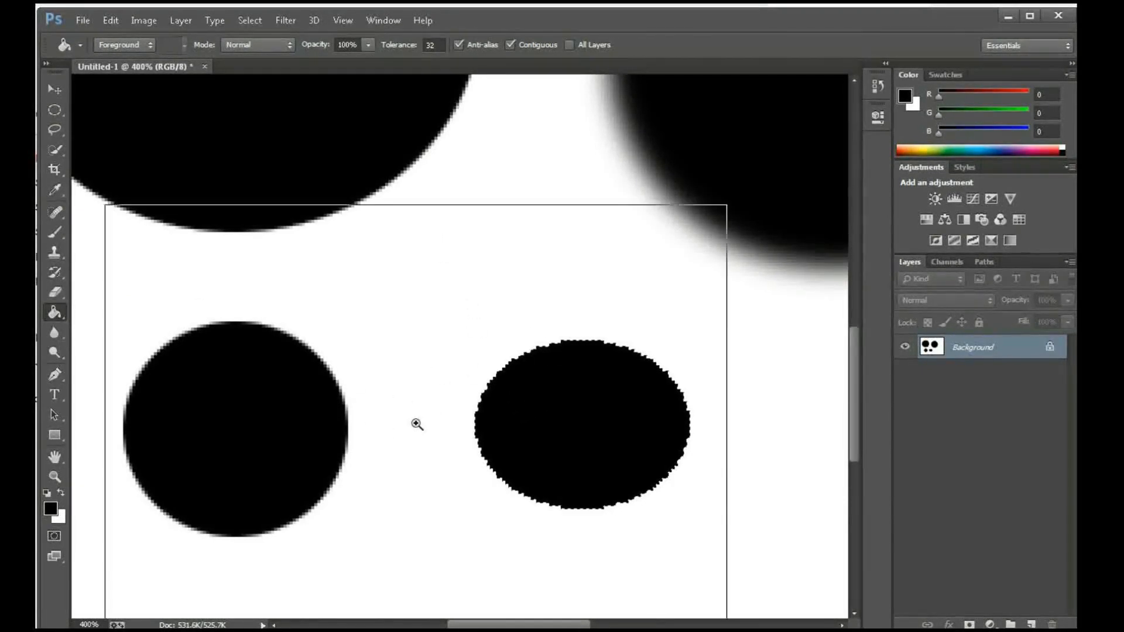
pyautogui.scroll(1, 417, 421)
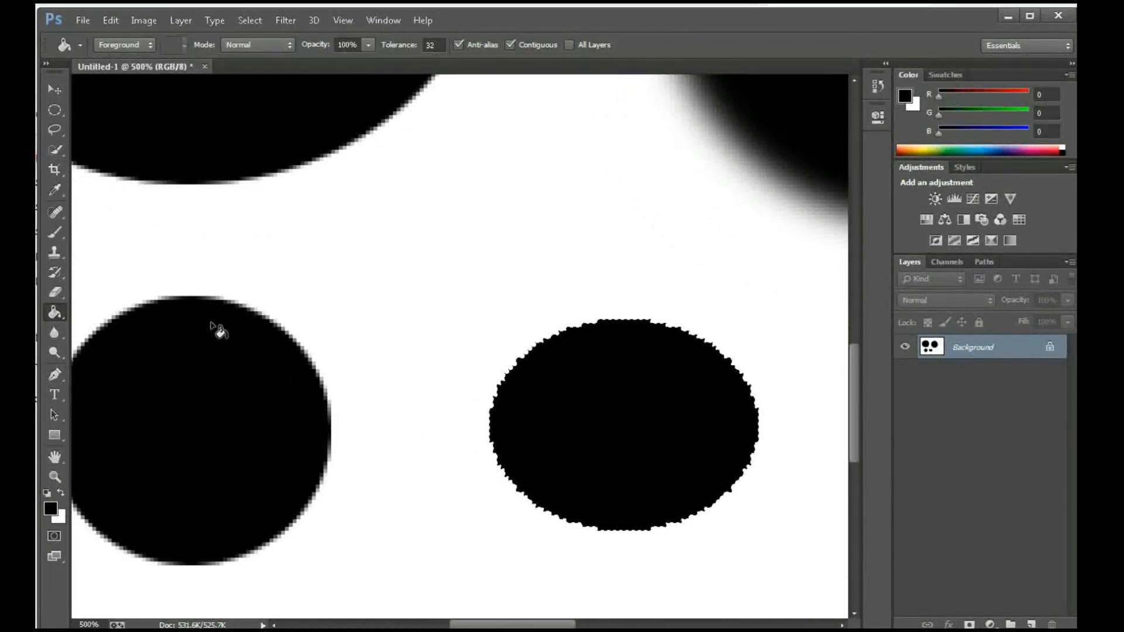
# - Turn anti-aliasing back on for the Elliptical Marquee tool
pyautogui.rightClick(54, 109)
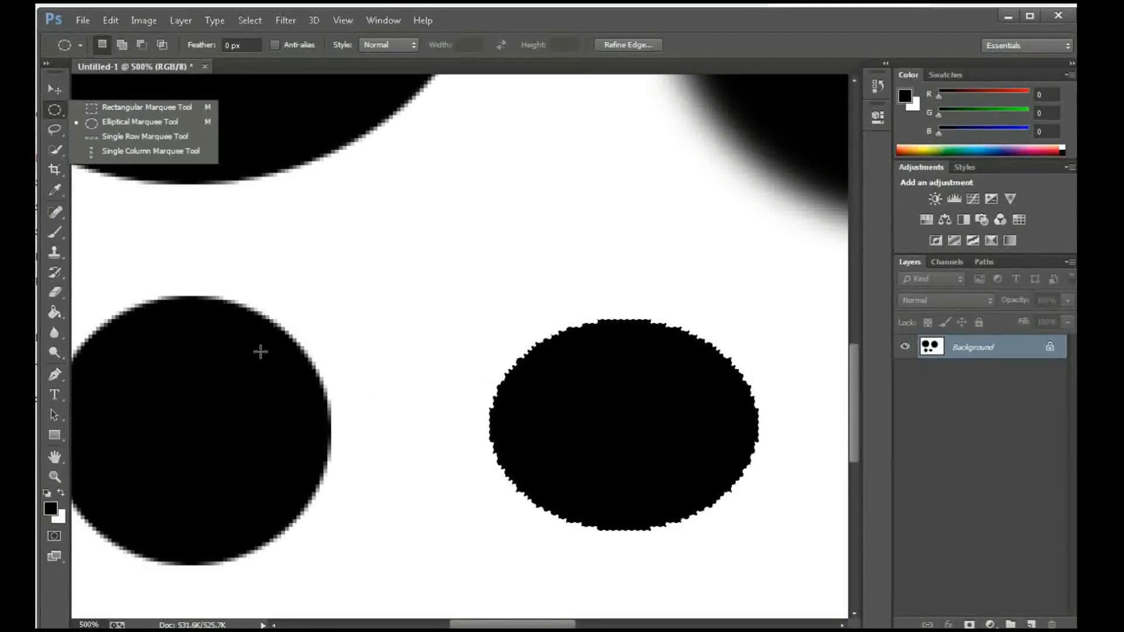
pyautogui.click(275, 46)
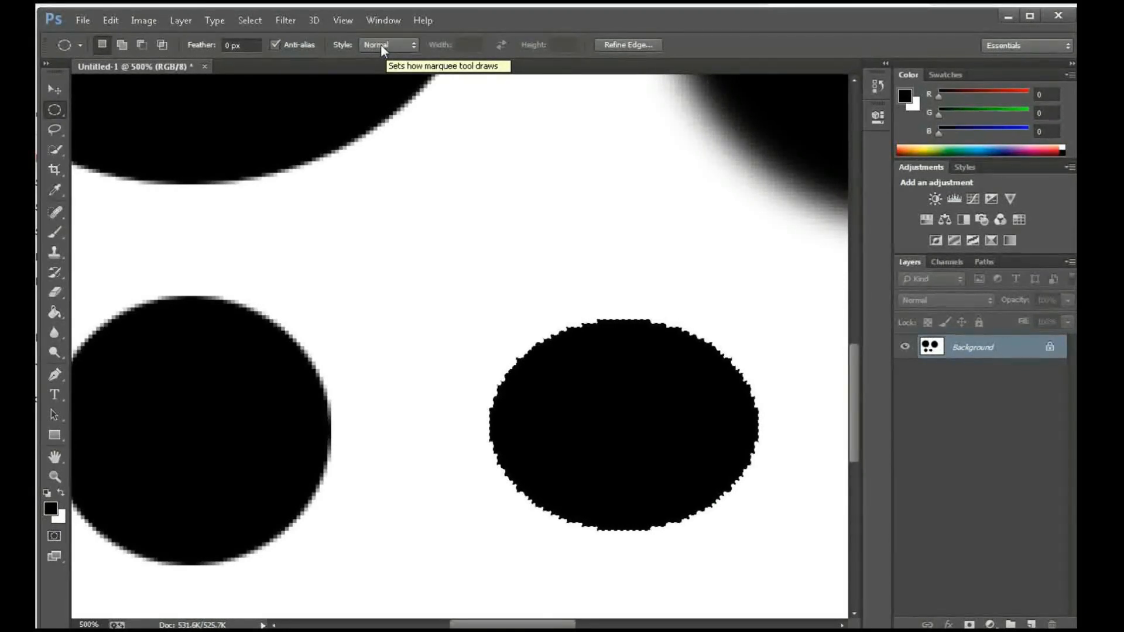
pyautogui.keyDown('ctrl'); pyautogui.keyDown('alt'); pyautogui.click(425, 236); pyautogui.keyUp('alt'); pyautogui.keyUp('ctrl')
pyautogui.keyDown('ctrl'); pyautogui.keyDown('alt'); pyautogui.click(424, 236); pyautogui.keyUp('alt'); pyautogui.keyUp('ctrl')
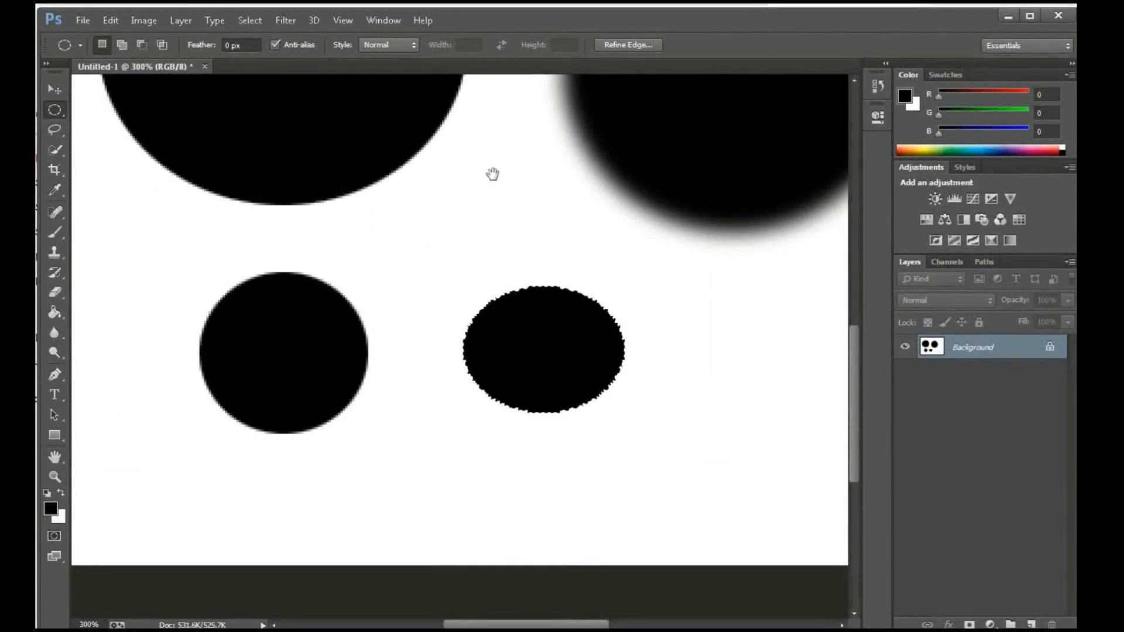
# - Create a new blank document with a white background and enlarge its view to 200%
pyautogui.click(83, 21)
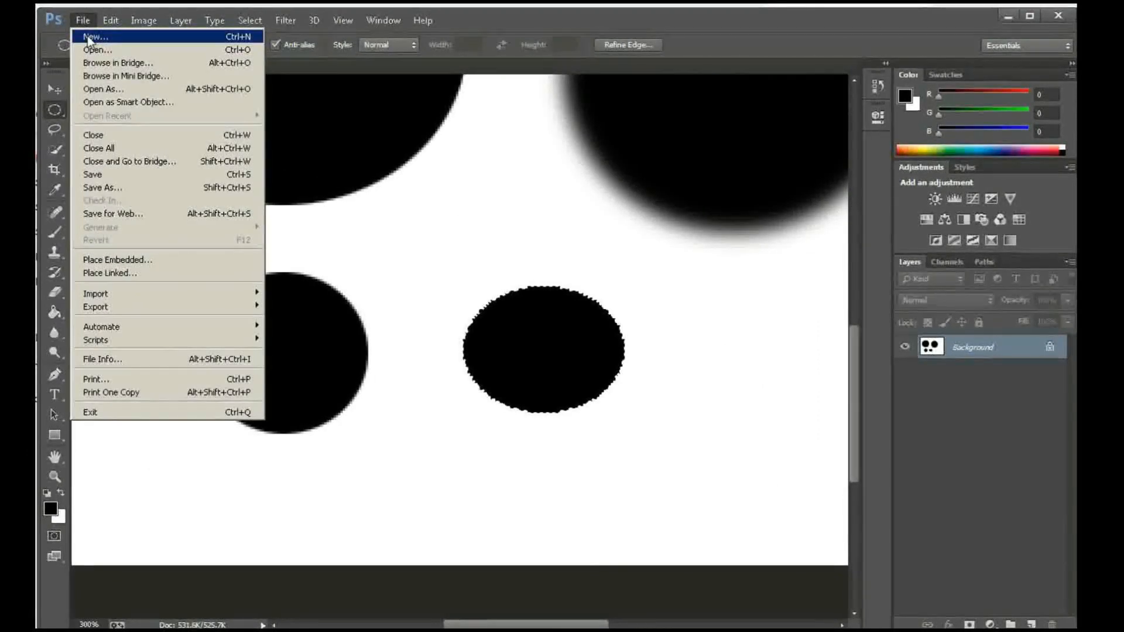
pyautogui.click(87, 35)
pyautogui.click(551, 144)
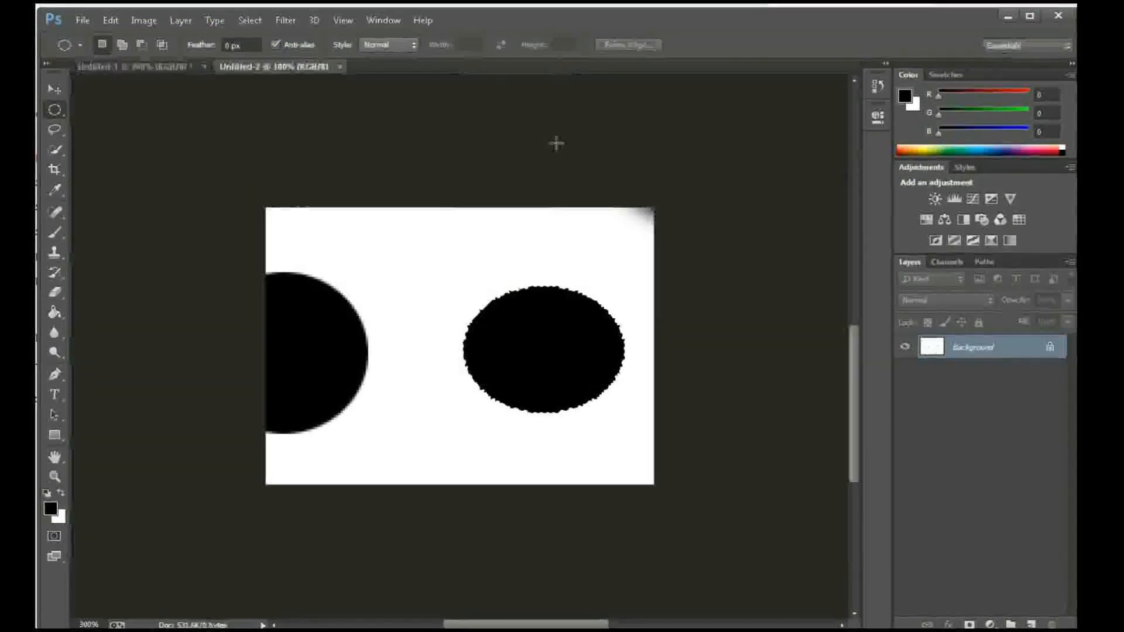
pyautogui.hotkey('ctrl', 'space')
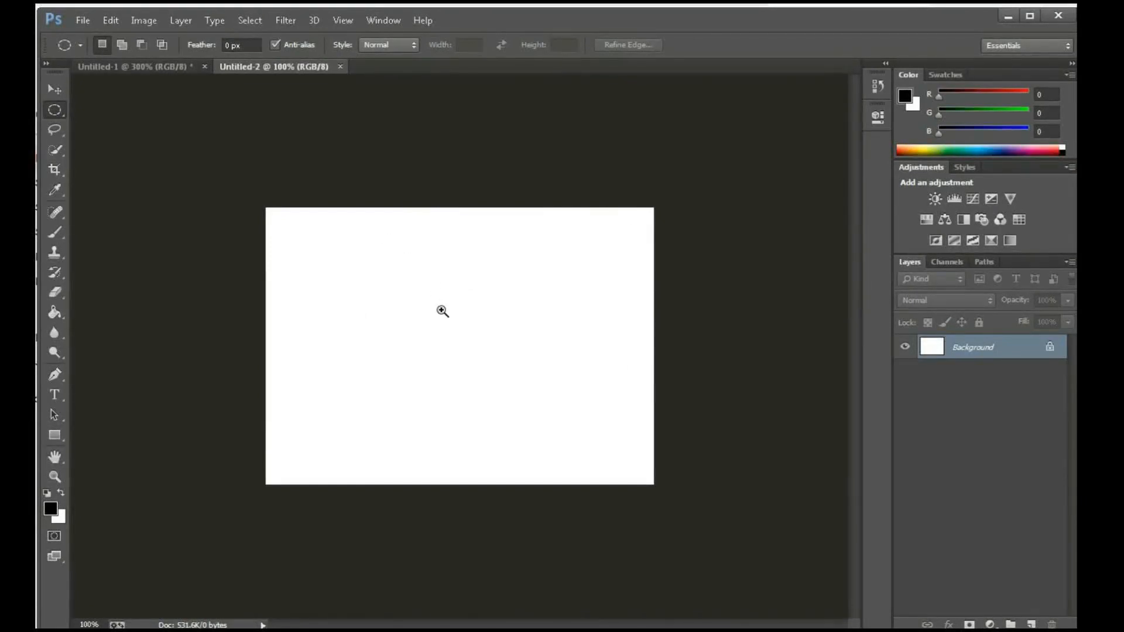
pyautogui.click(445, 316)
pyautogui.click(455, 341)
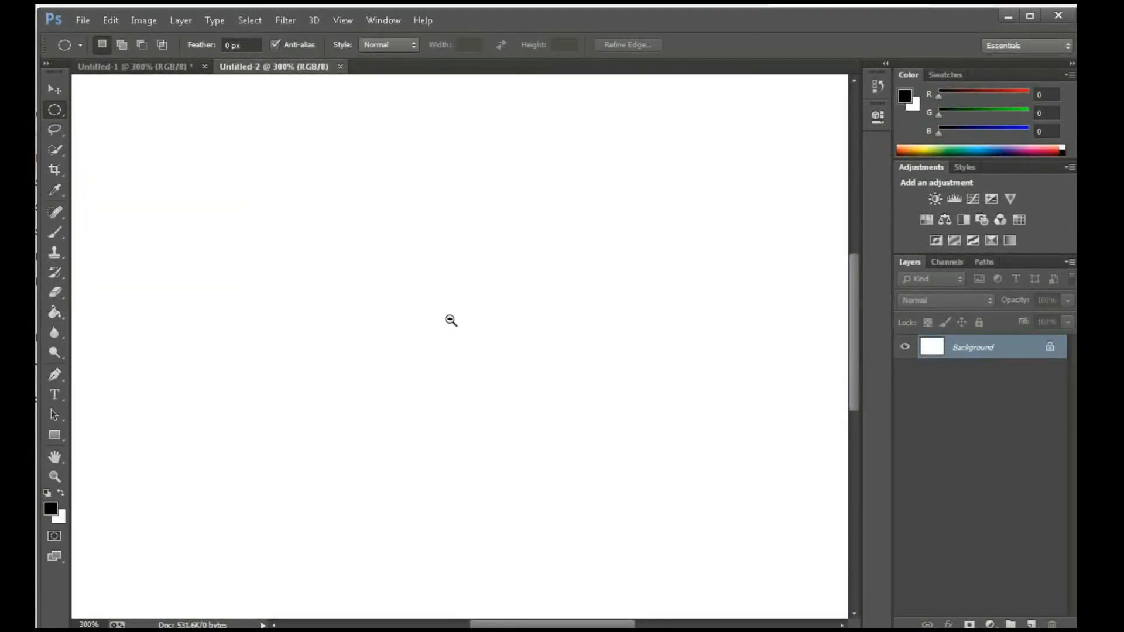
pyautogui.keyDown('ctrl'); pyautogui.keyDown('alt'); pyautogui.click(450, 319); pyautogui.keyUp('alt'); pyautogui.keyUp('ctrl')
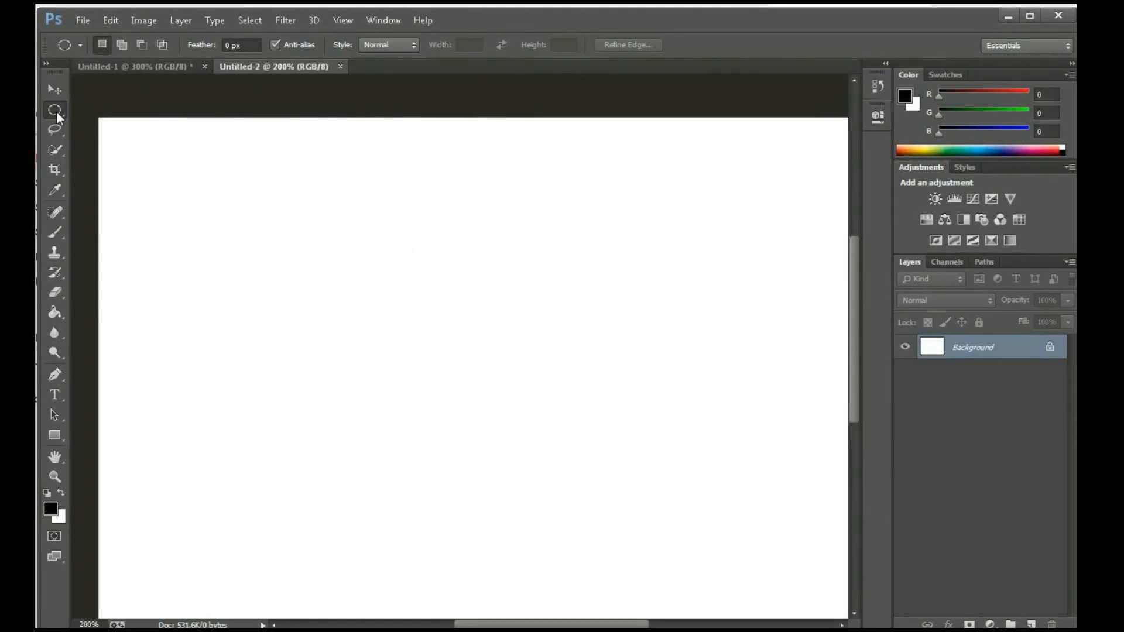
# - Draw an upright elliptical selection near the upper-left of the new canvas and fill it with black
pyautogui.moveTo(231, 214); pyautogui.dragTo(362, 364)
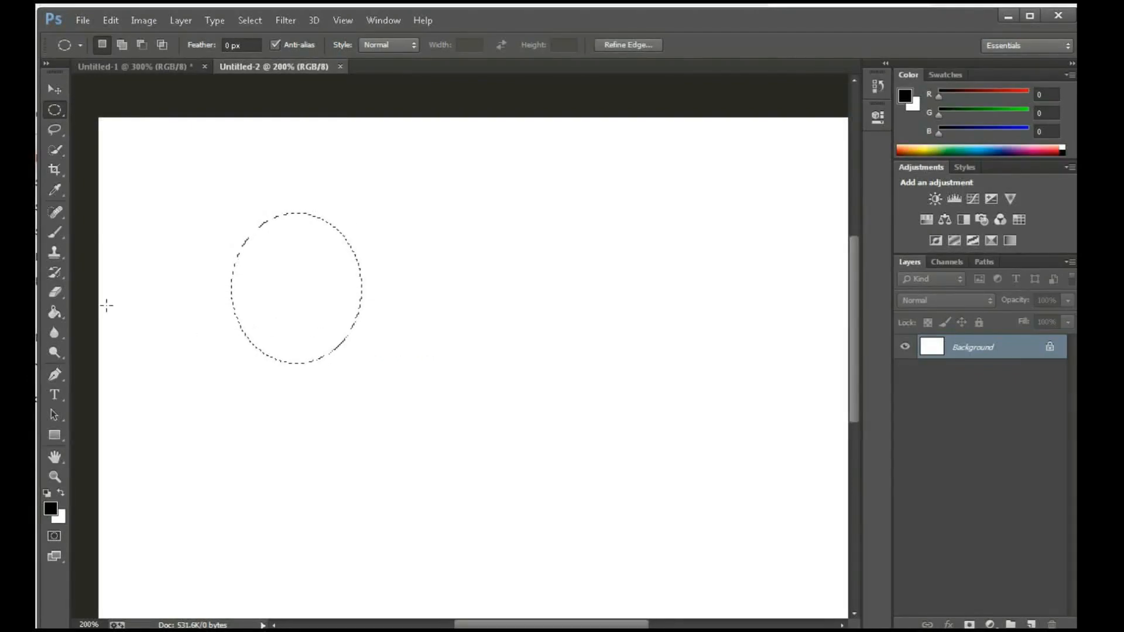
pyautogui.click(52, 314)
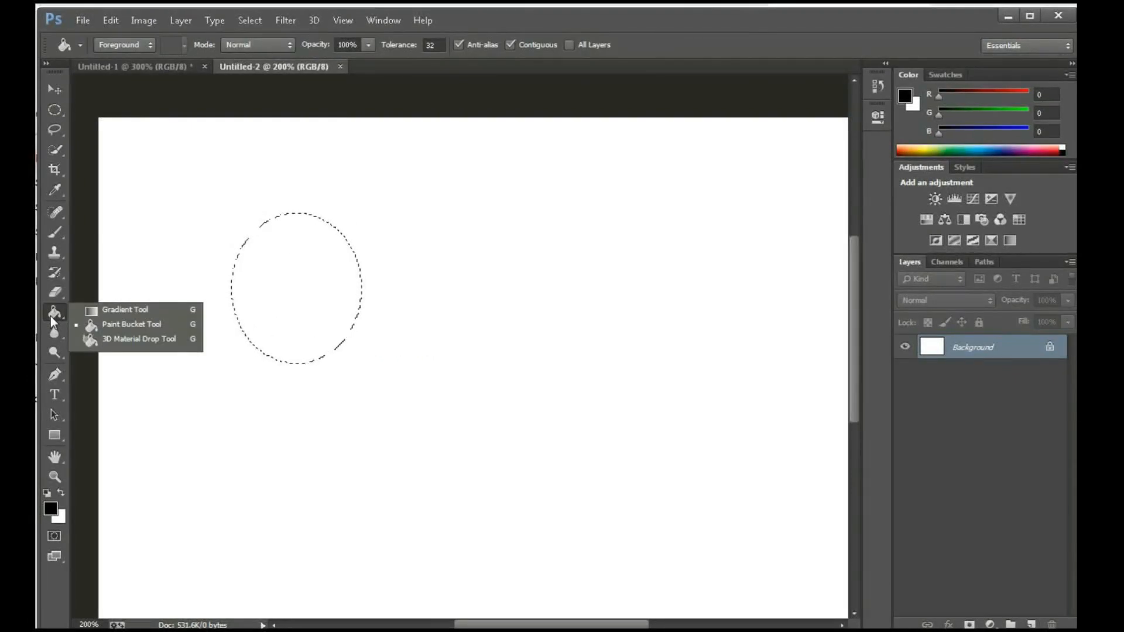
pyautogui.click(280, 285)
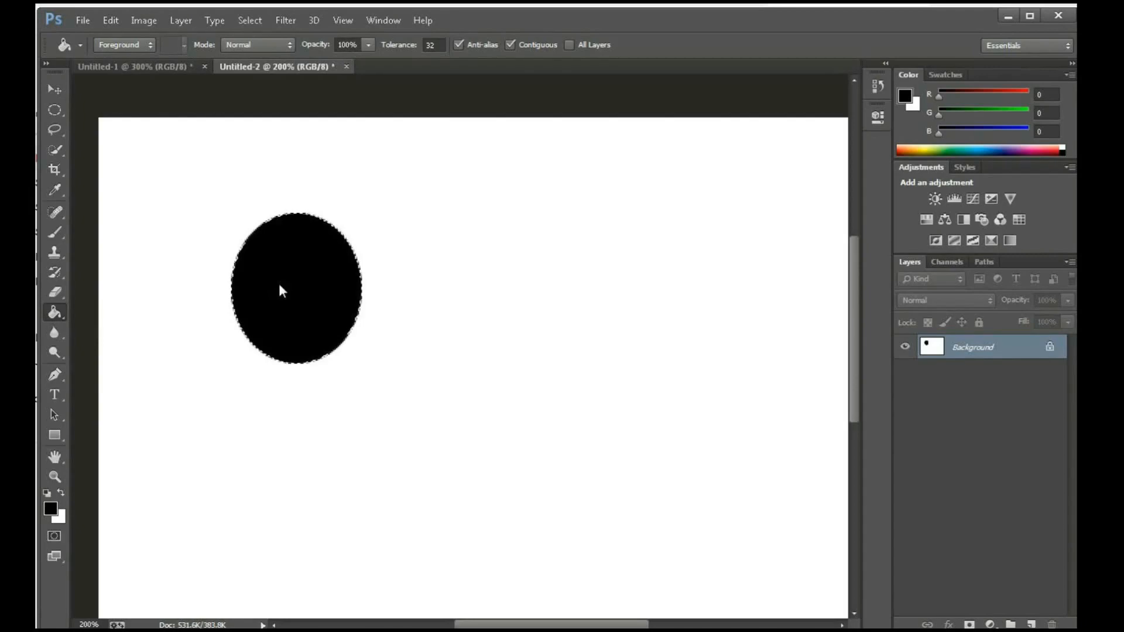
# - Set the Rectangular Marquee's style to Fixed Ratio at 1:1 and draw a square selection to the right of the black ellipse
pyautogui.click(54, 114)
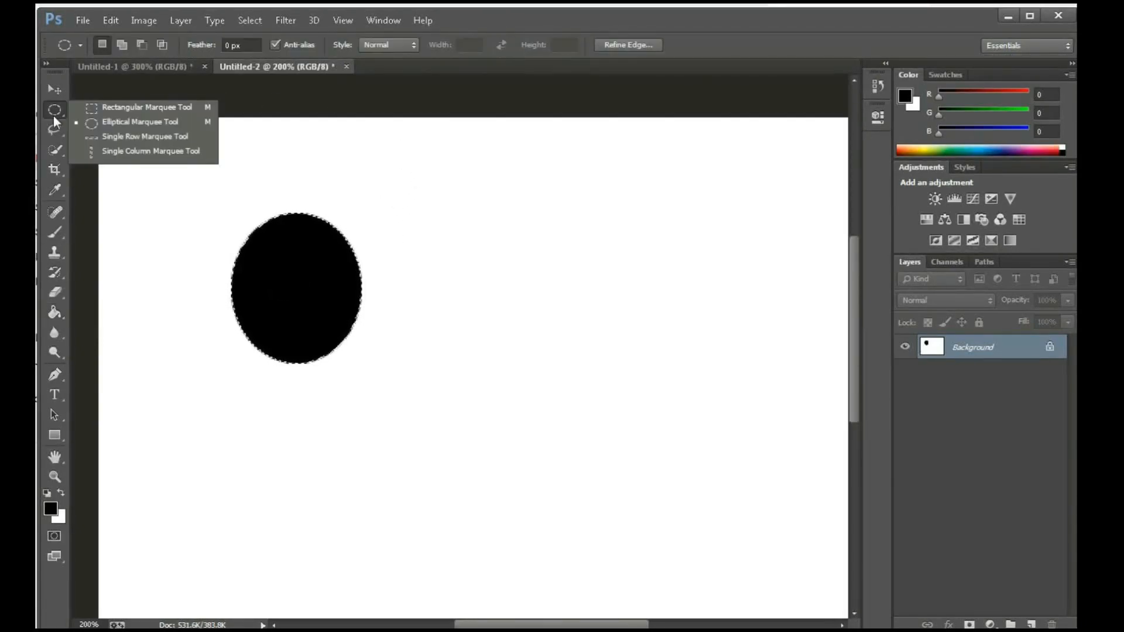
pyautogui.click(383, 45)
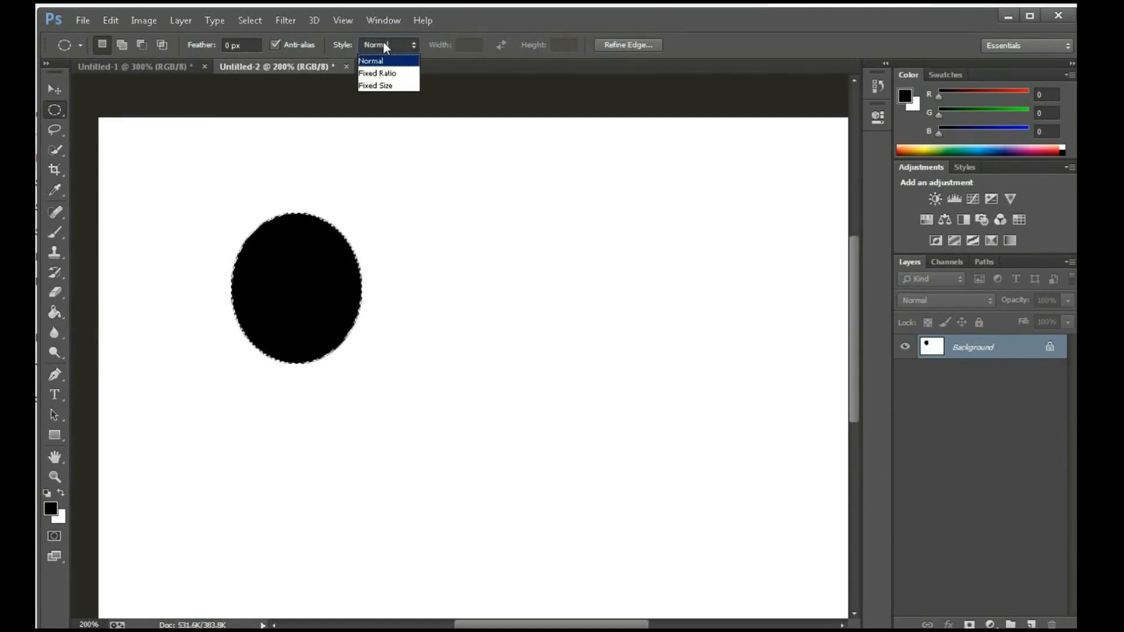
pyautogui.click(382, 77)
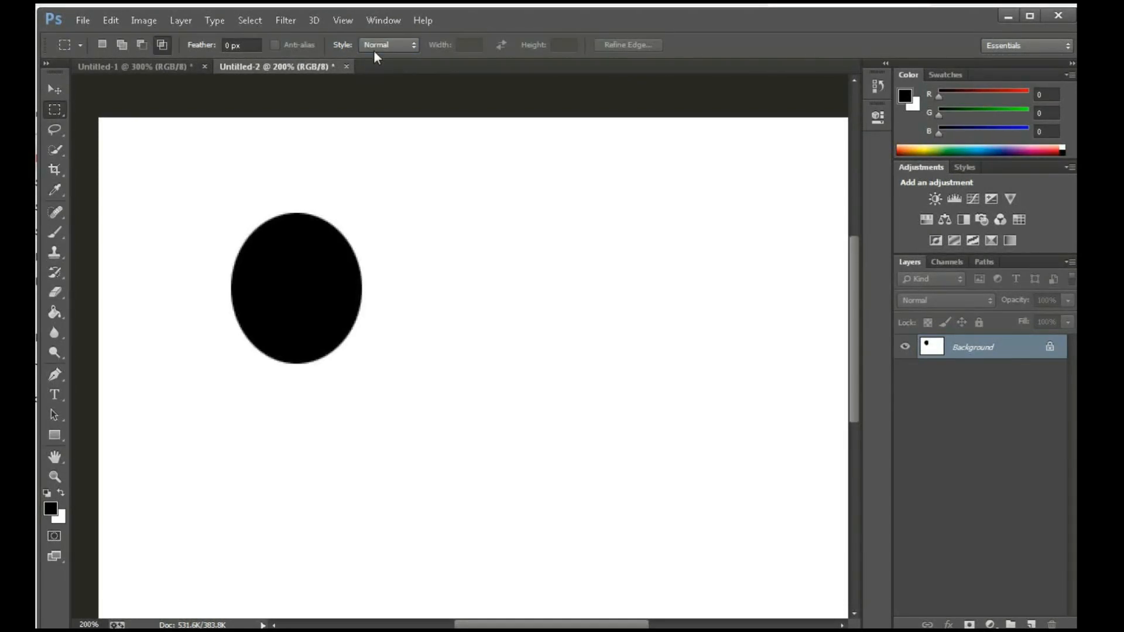
pyautogui.click(374, 49)
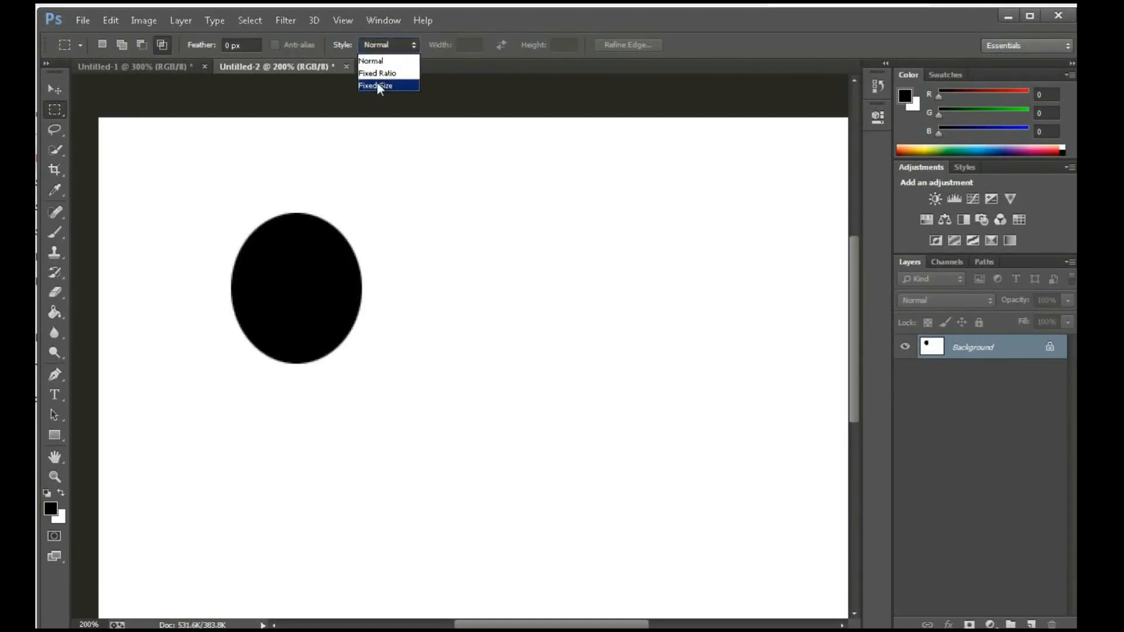
pyautogui.click(378, 73)
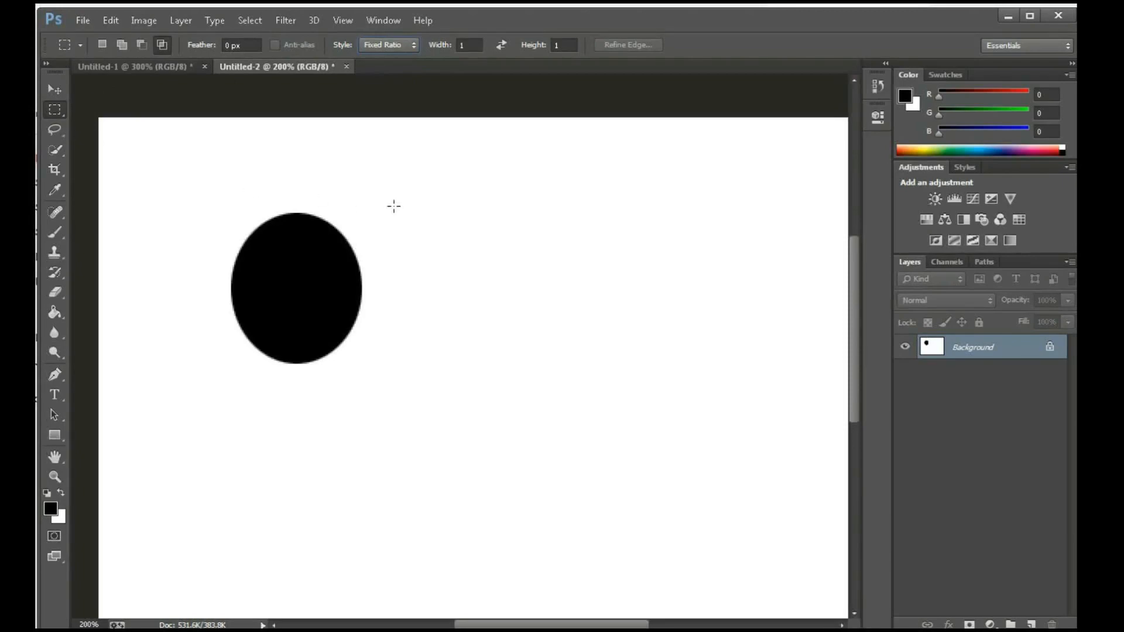
pyautogui.moveTo(406, 200); pyautogui.dragTo(571, 343)
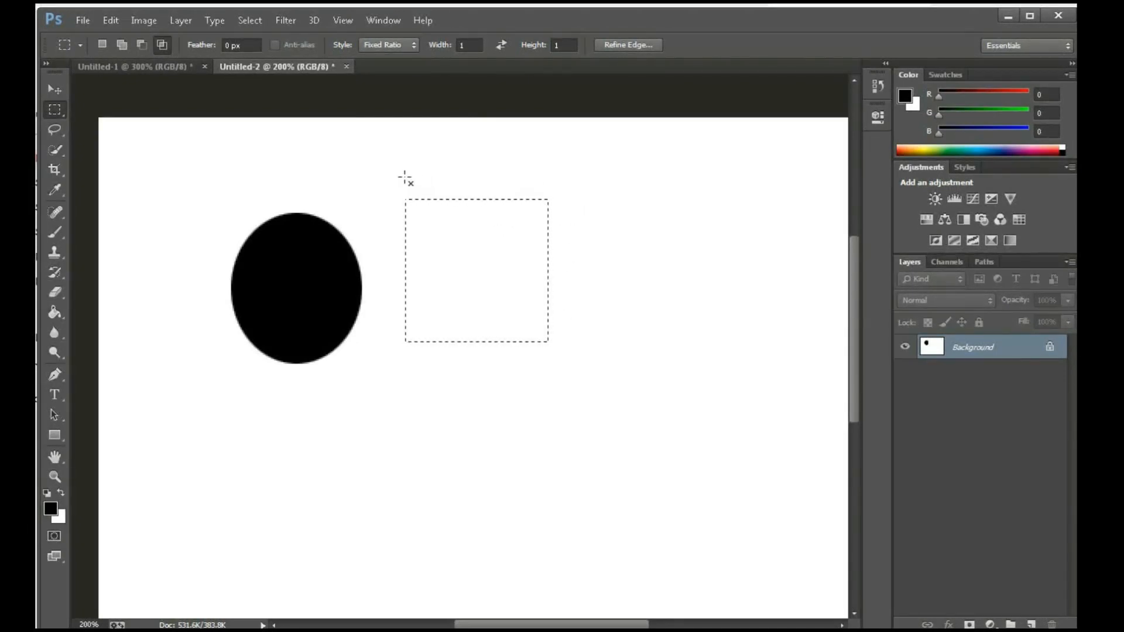
pyautogui.moveTo(401, 197); pyautogui.dragTo(534, 350)
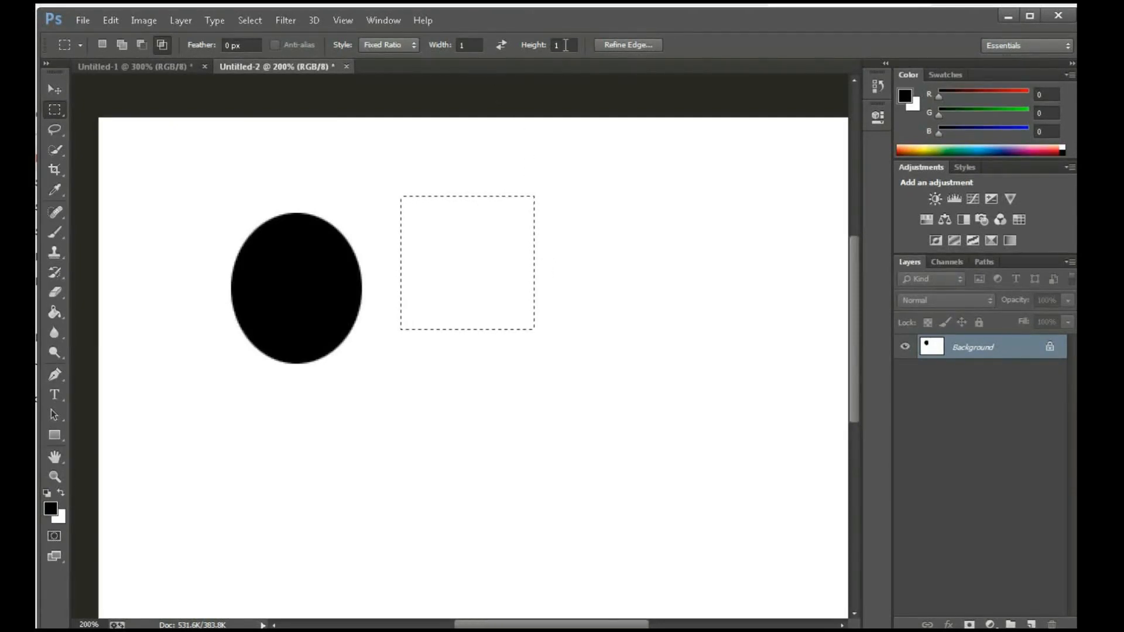
# - Set the fixed ratio's height to 3 and draw a tall 1:3 rectangular selection to the right of the black ellipse
pyautogui.click(564, 45)
pyautogui.write('3')
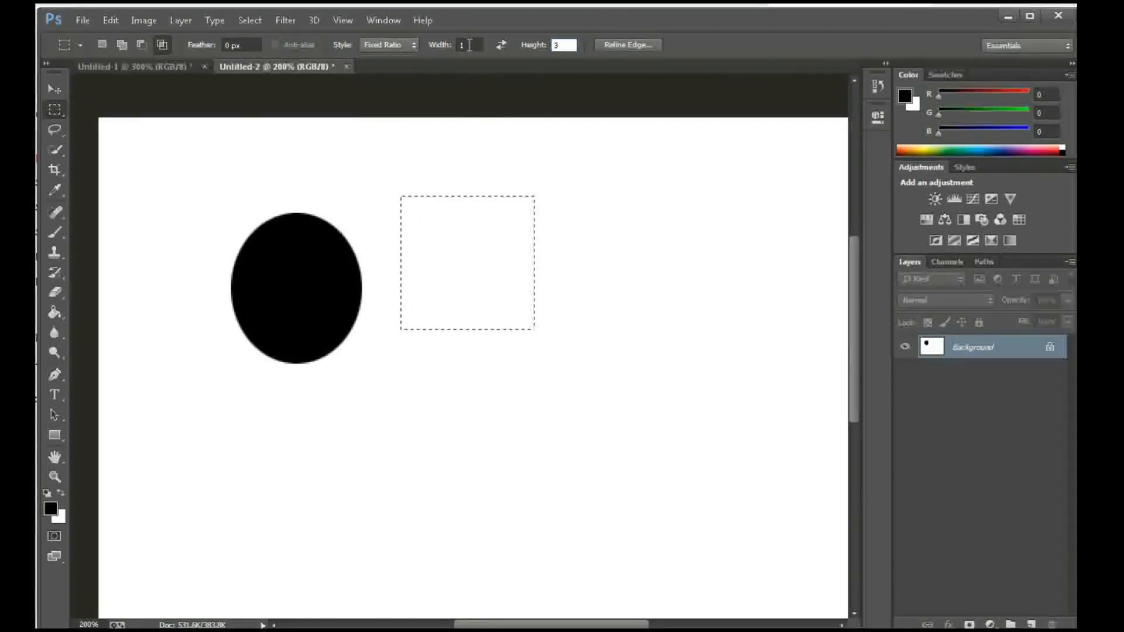
pyautogui.press('Return')
pyautogui.moveTo(595, 189); pyautogui.dragTo(779, 370)
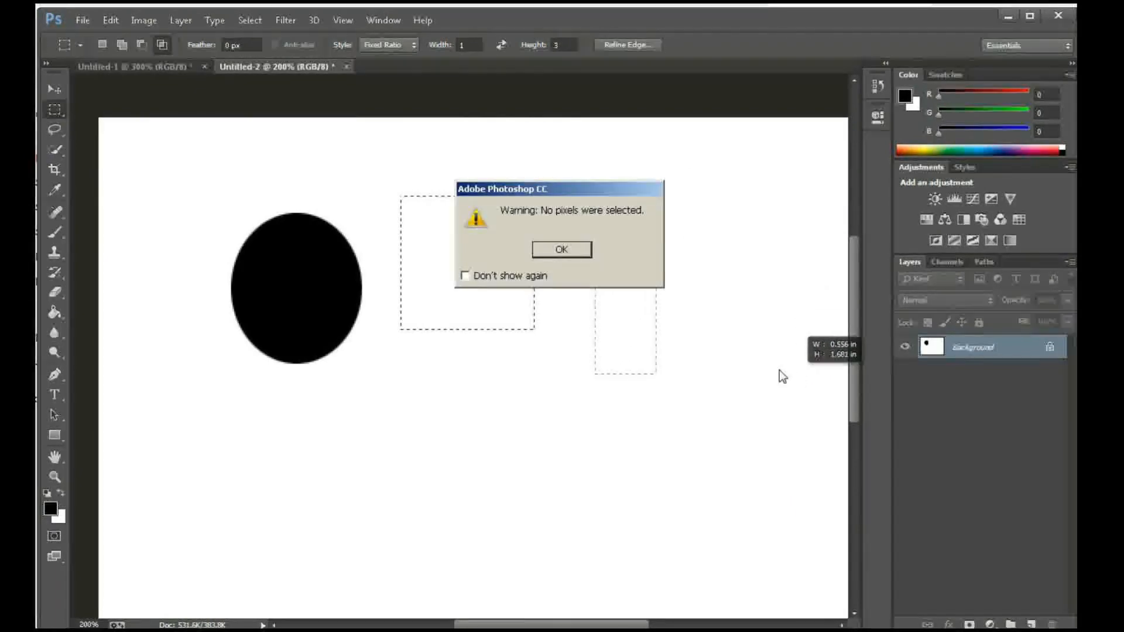
pyautogui.click(548, 245)
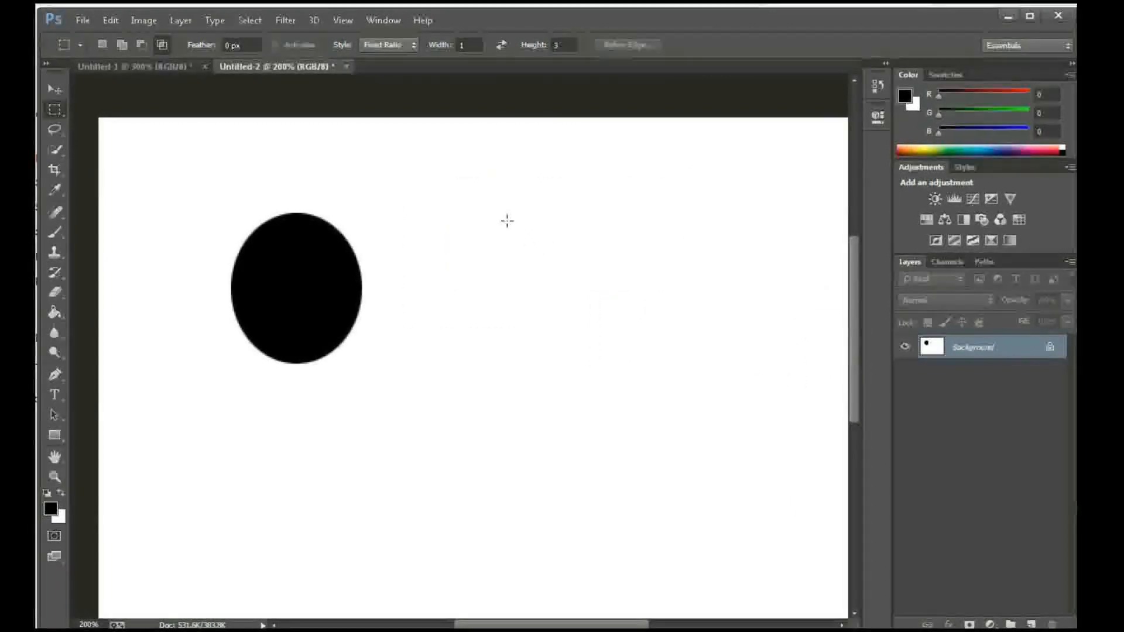
pyautogui.moveTo(470, 206); pyautogui.dragTo(622, 388)
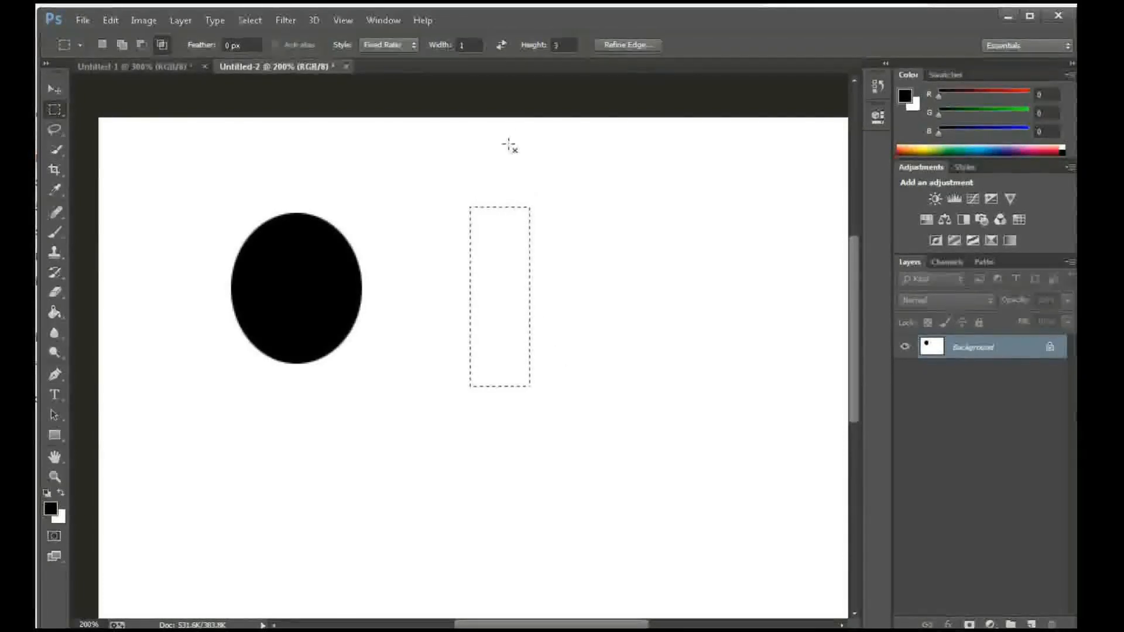
# - Set the fixed ratio's width to 4 and draw a 4:3 selection of about 2.56 by 1.92 in beside the black ellipse
pyautogui.click(468, 45)
pyautogui.write('4')
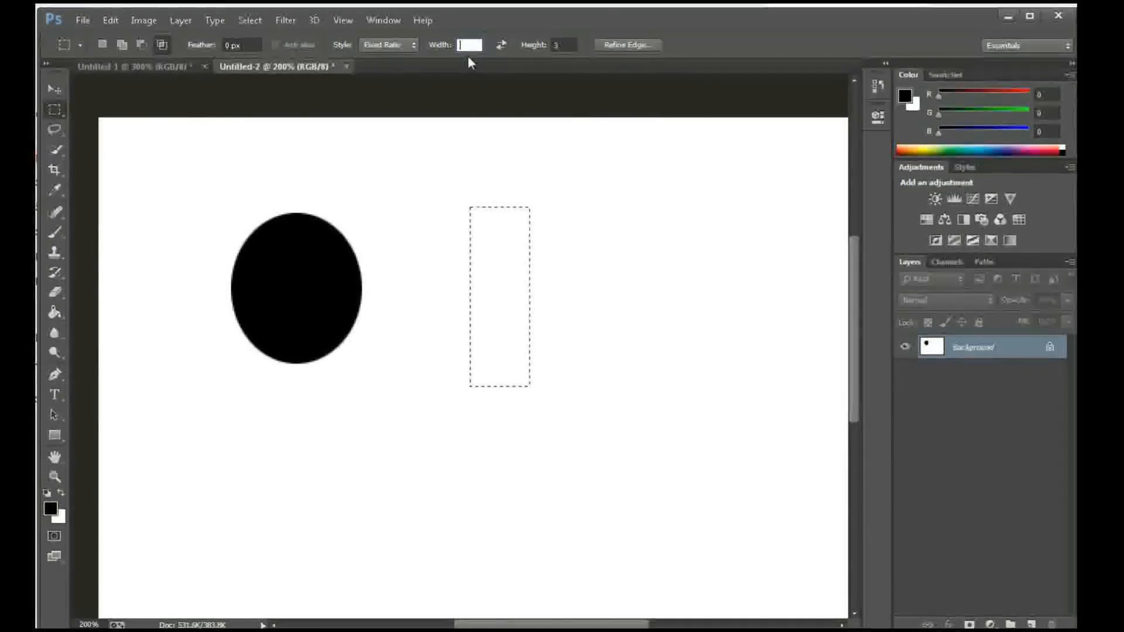
pyautogui.click(412, 186)
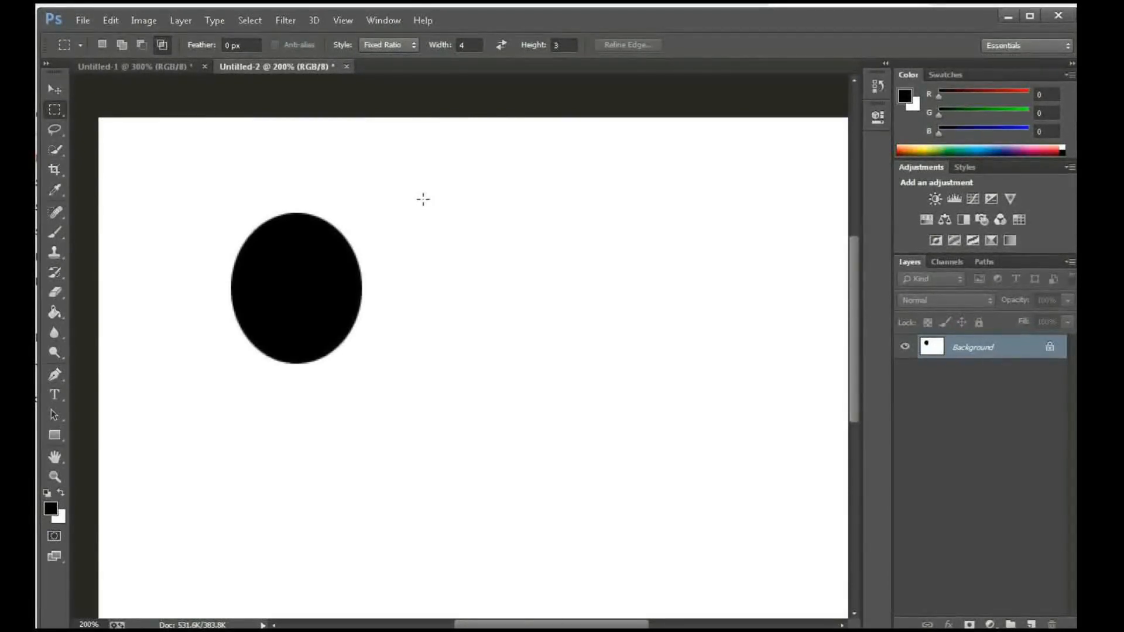
pyautogui.moveTo(527, 284); pyautogui.dragTo(705, 424)
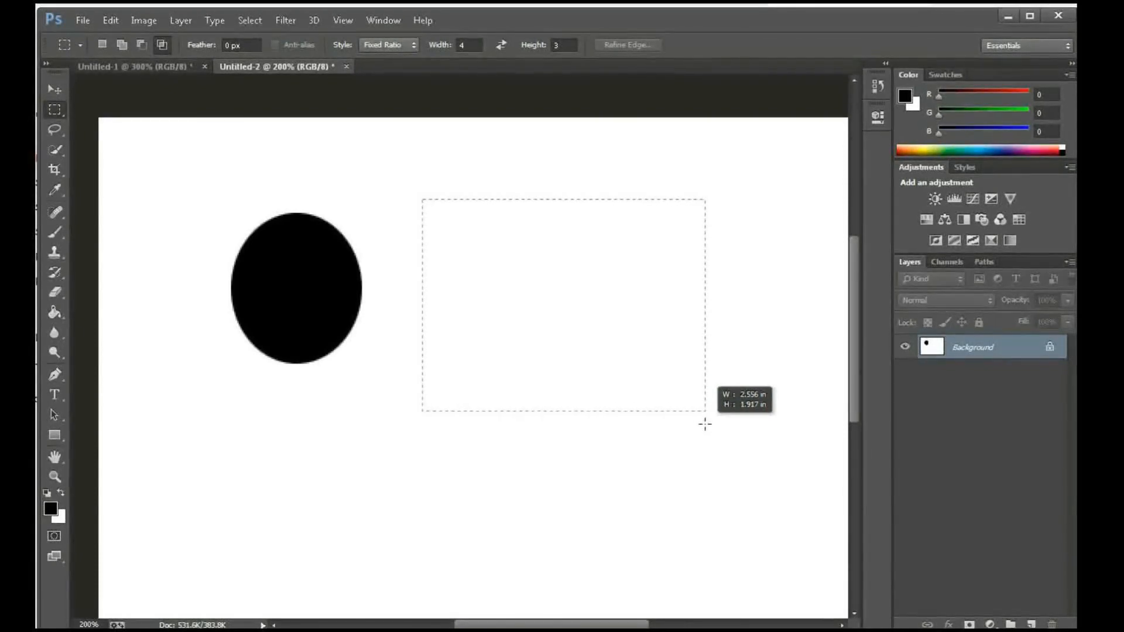
pyautogui.moveTo(705, 424); pyautogui.dragTo(706, 426)
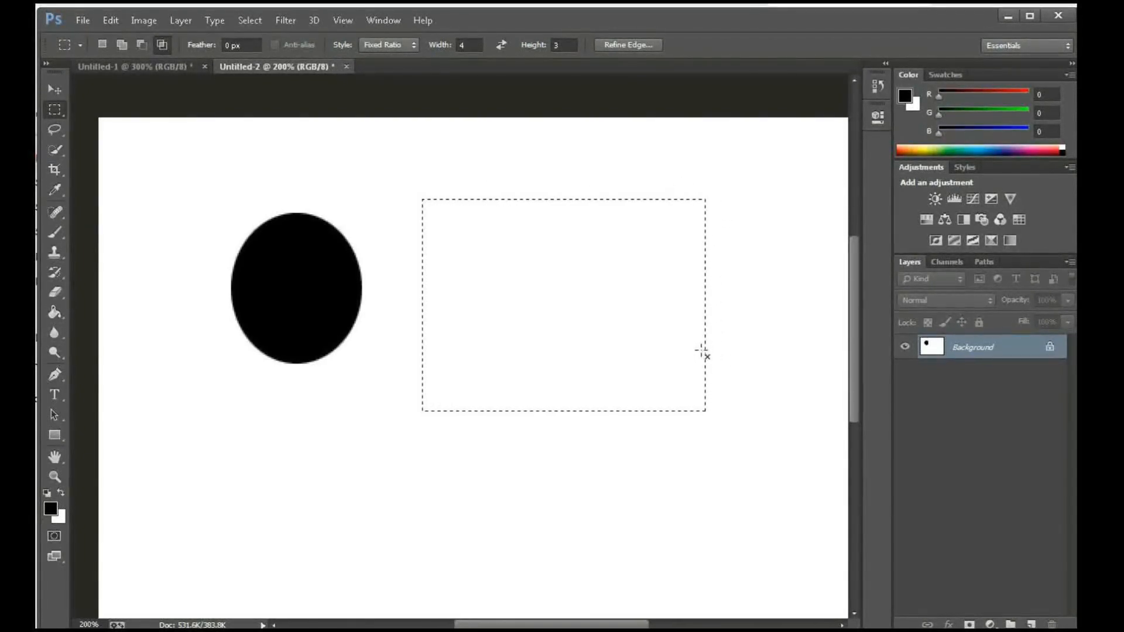
# - Switch the marquee style to Fixed Size and replace the existing selection with a 64 by 64 px one beside the ellipse
pyautogui.click(389, 44)
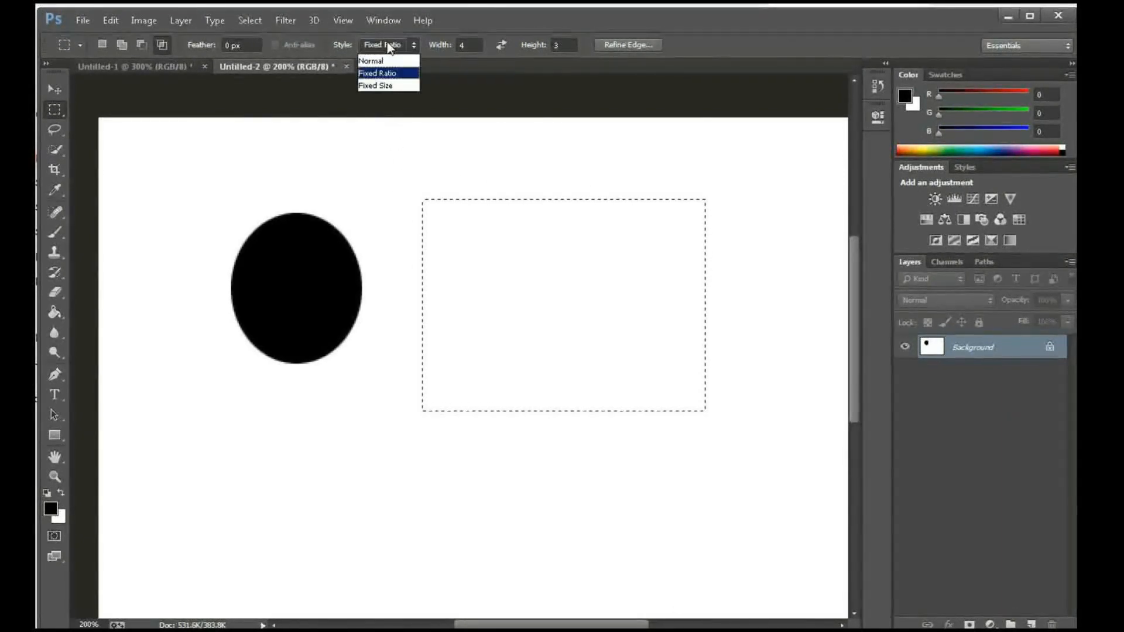
pyautogui.click(380, 85)
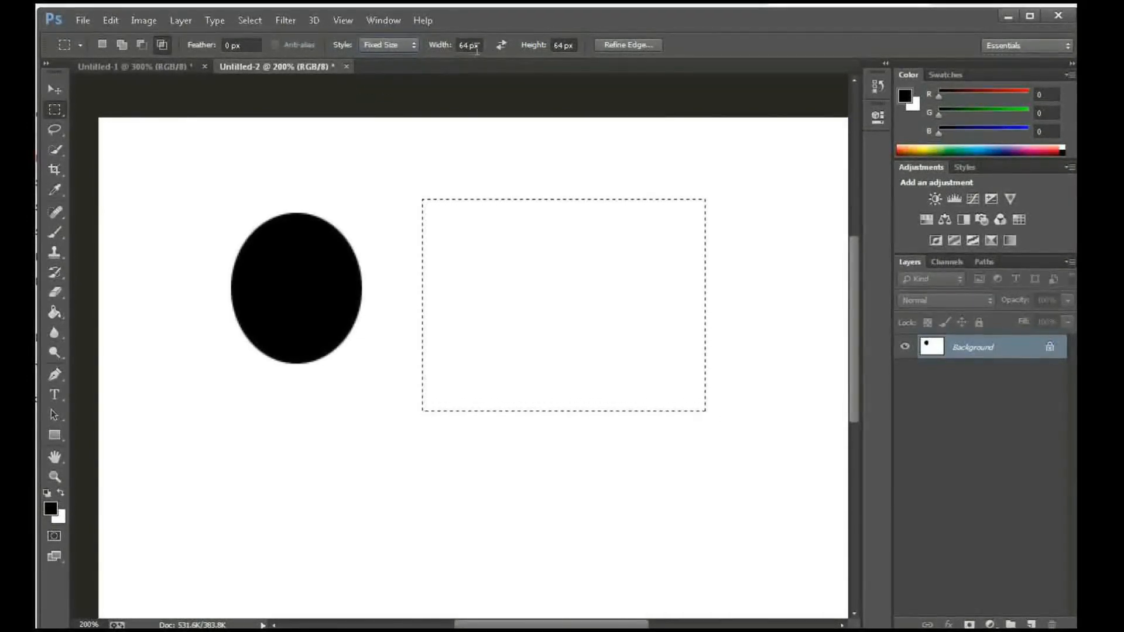
pyautogui.hotkey('ctrl', 'd')
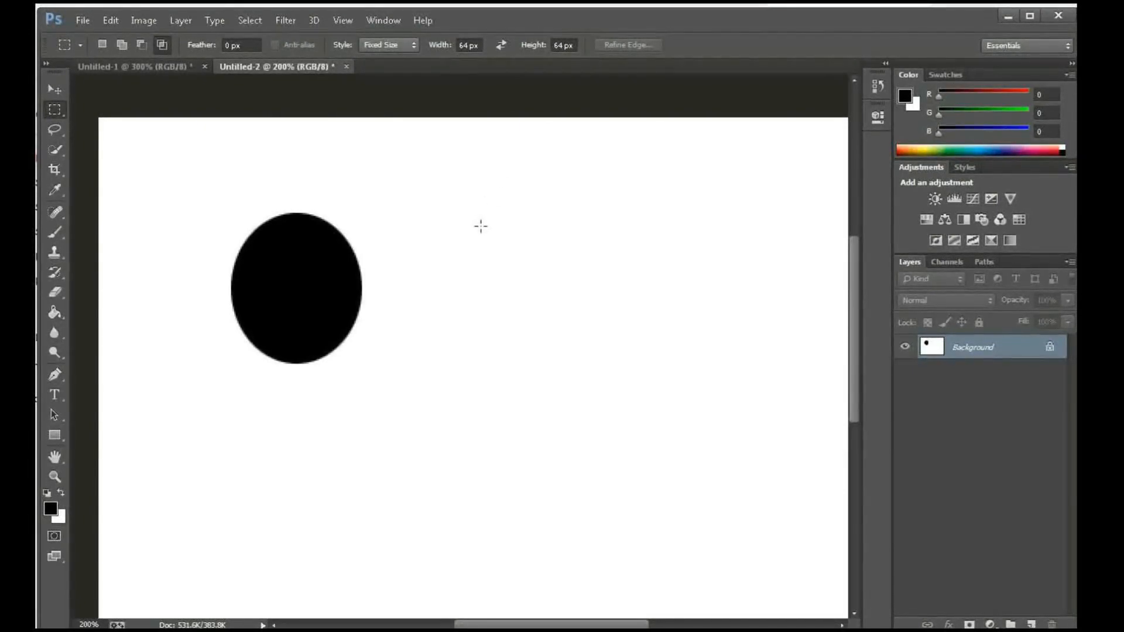
pyautogui.click(453, 214)
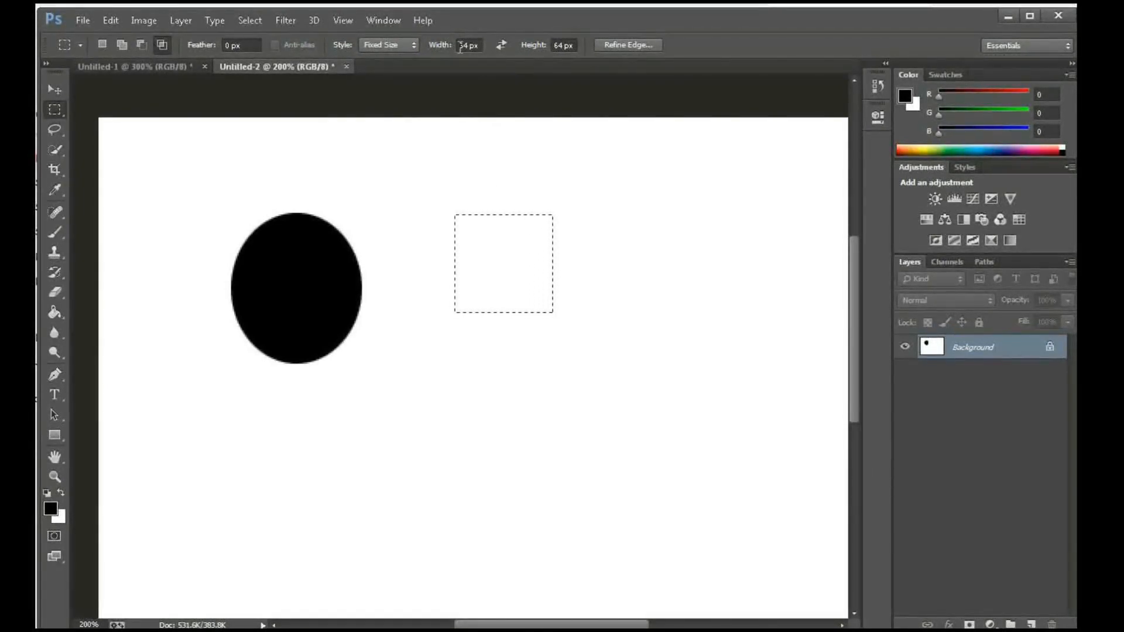
# - Set the marquee's fixed size to 200 by 150 px and replace the existing selection with one that size beside the black ellipse
pyautogui.click(462, 45)
pyautogui.write('200')
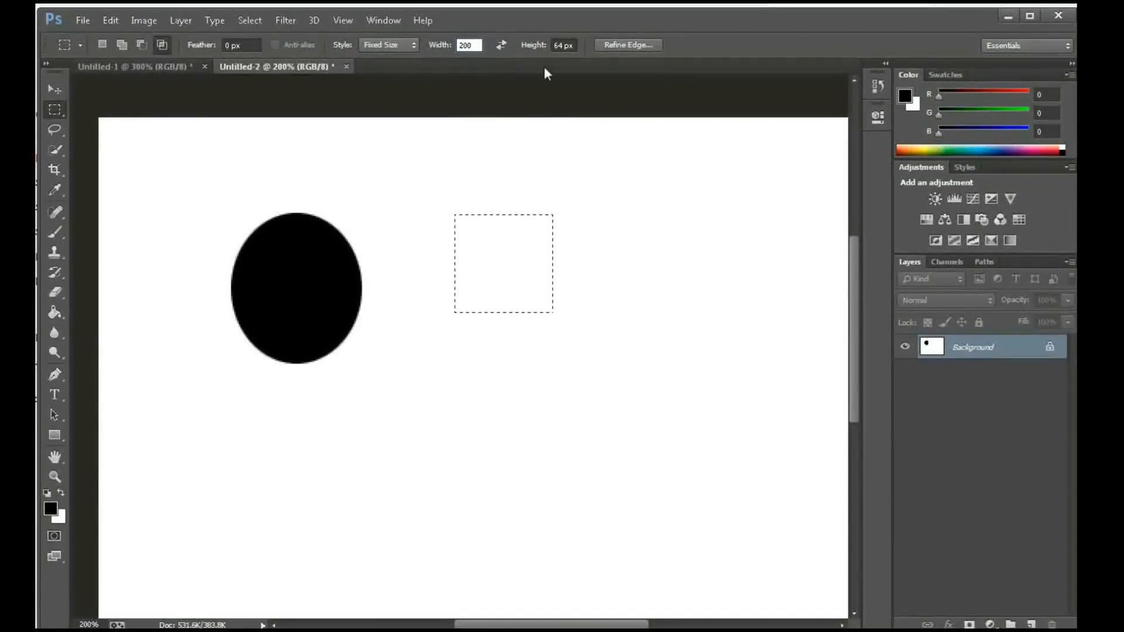
pyautogui.click(575, 46)
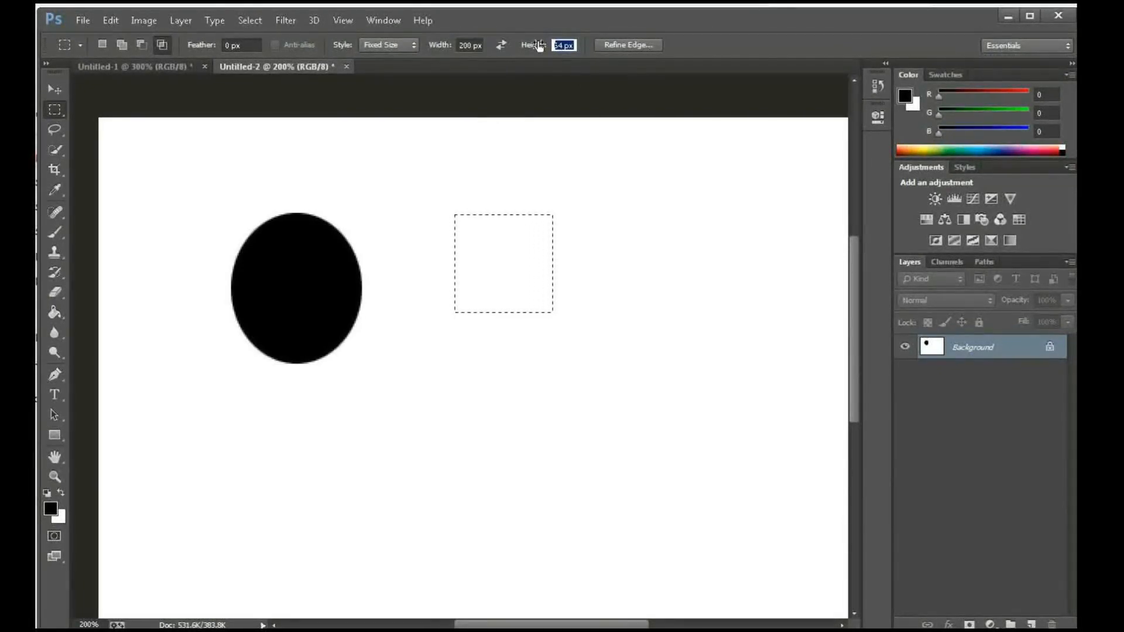
pyautogui.write('150')
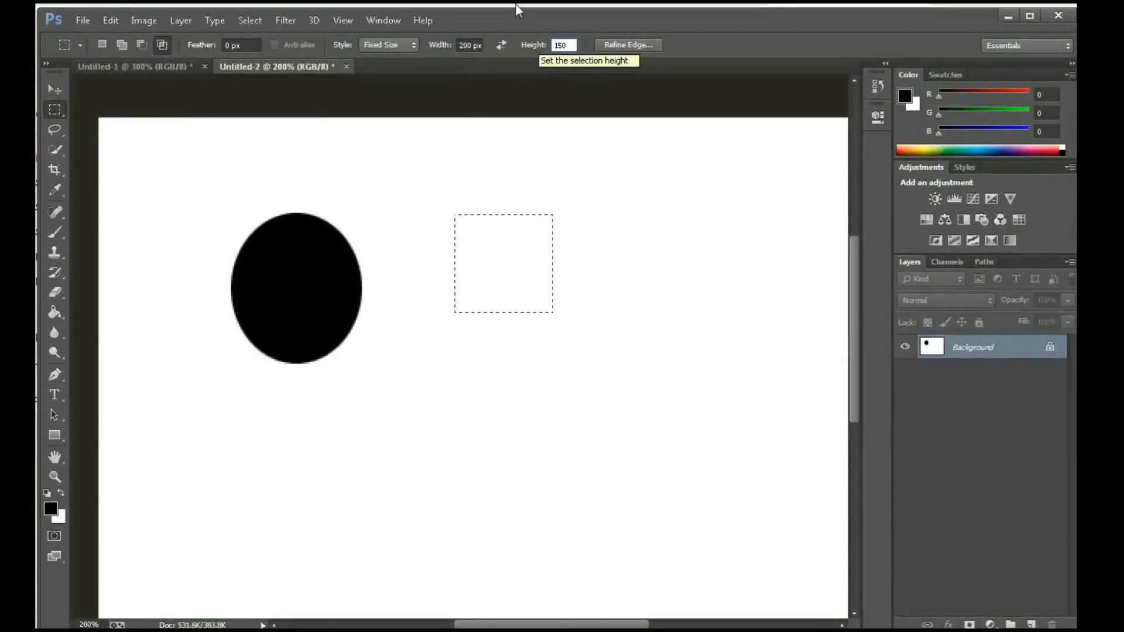
pyautogui.hotkey('ctrl', 'd')
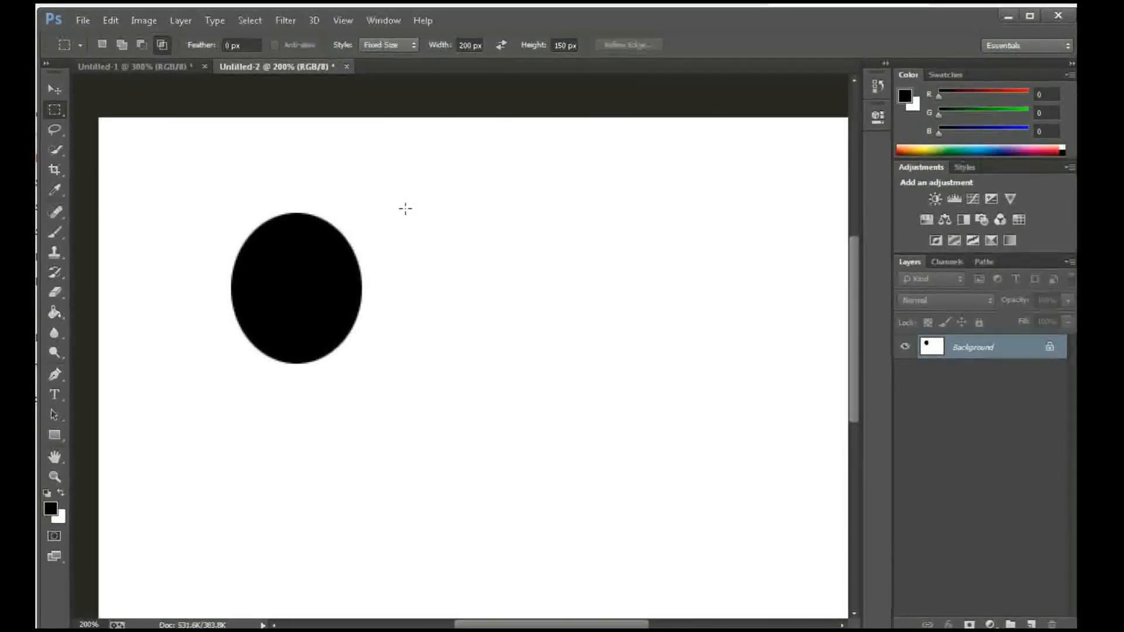
pyautogui.click(405, 209)
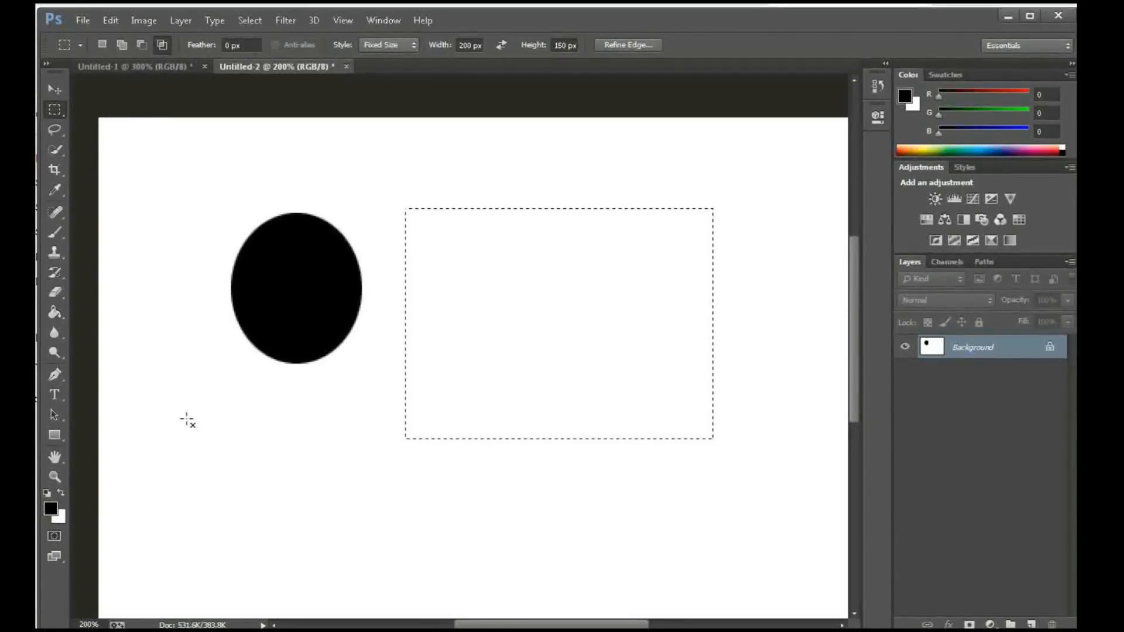
pyautogui.hotkey('ctrl', 'd')
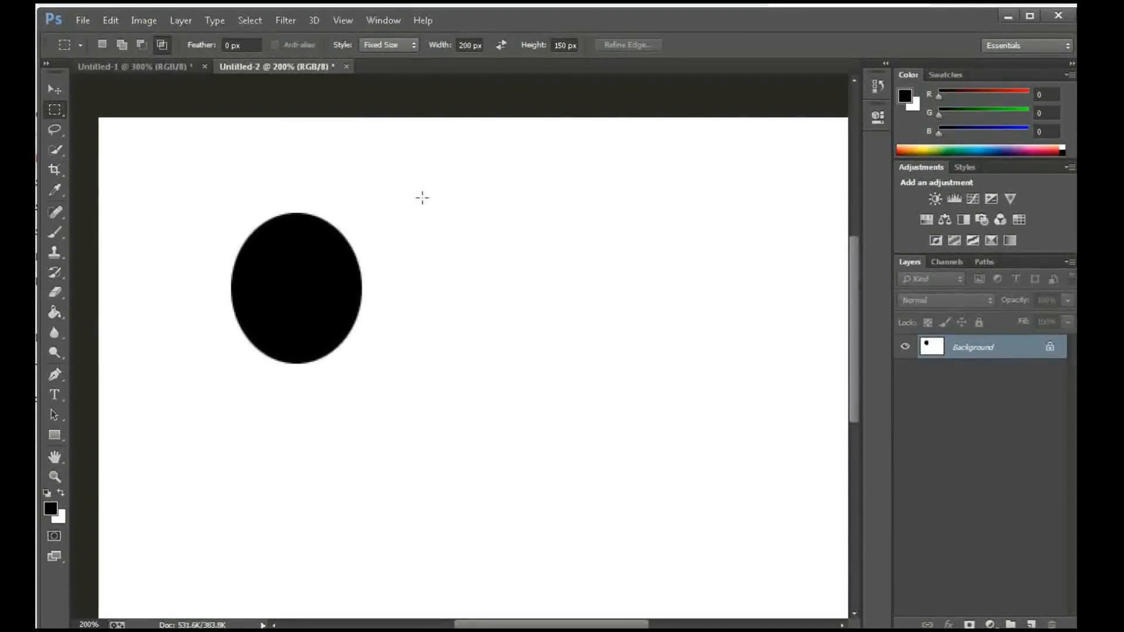
pyautogui.click(416, 240)
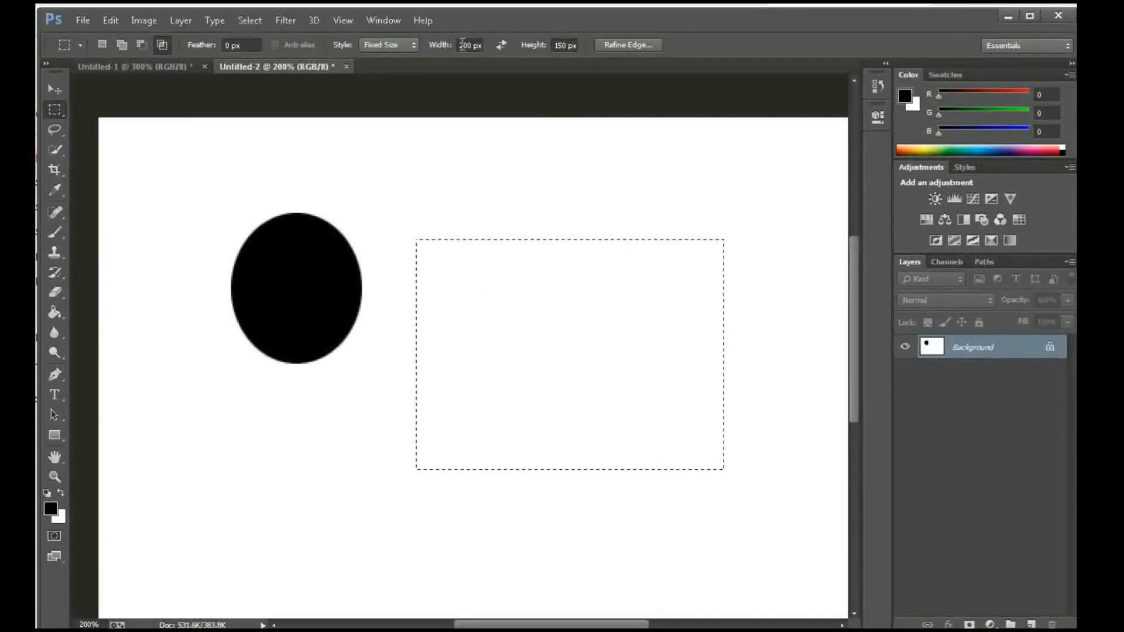
# - Set the marquee's fixed size to 130 px wide and 300 px high
pyautogui.doubleClick(465, 43)
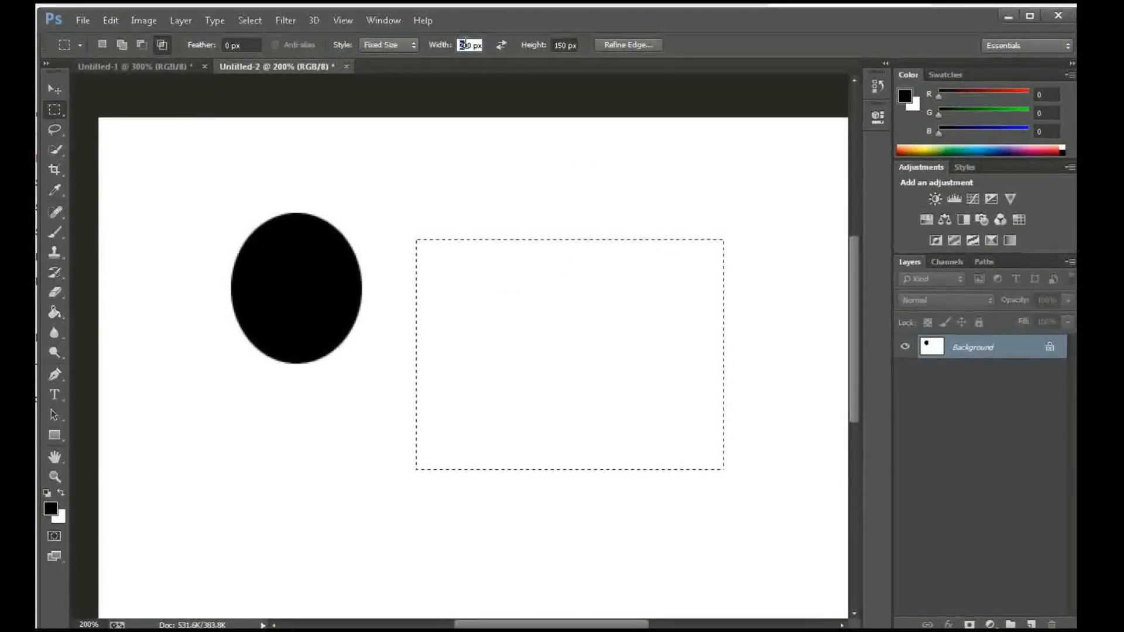
pyautogui.moveTo(466, 42); pyautogui.dragTo(521, 25)
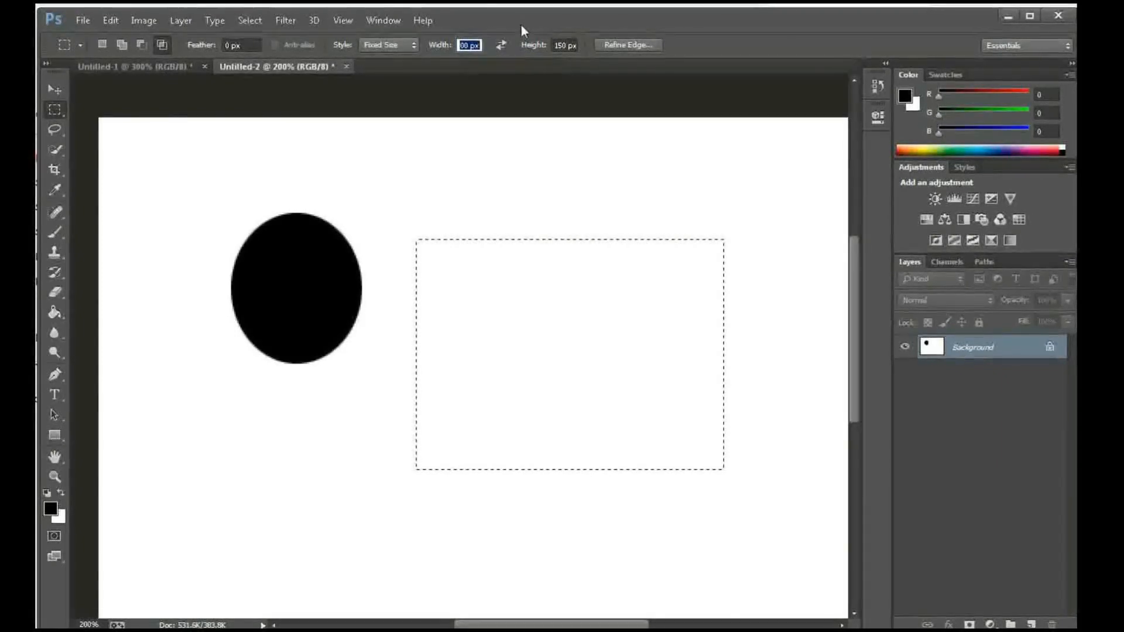
pyautogui.write('130')
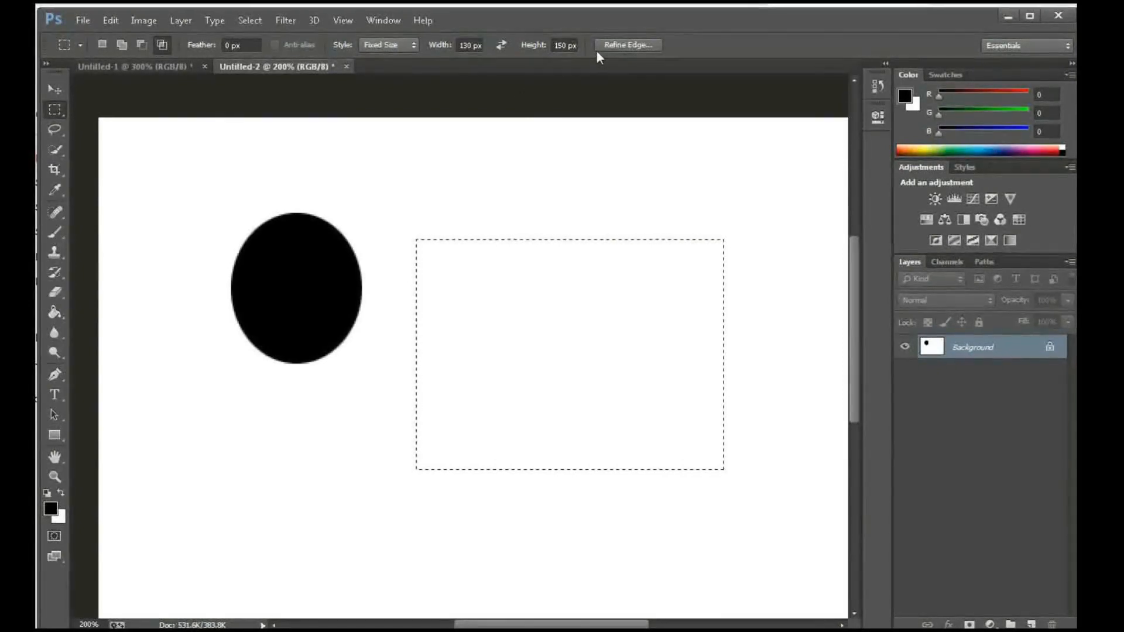
pyautogui.click(561, 45)
pyautogui.write('30')
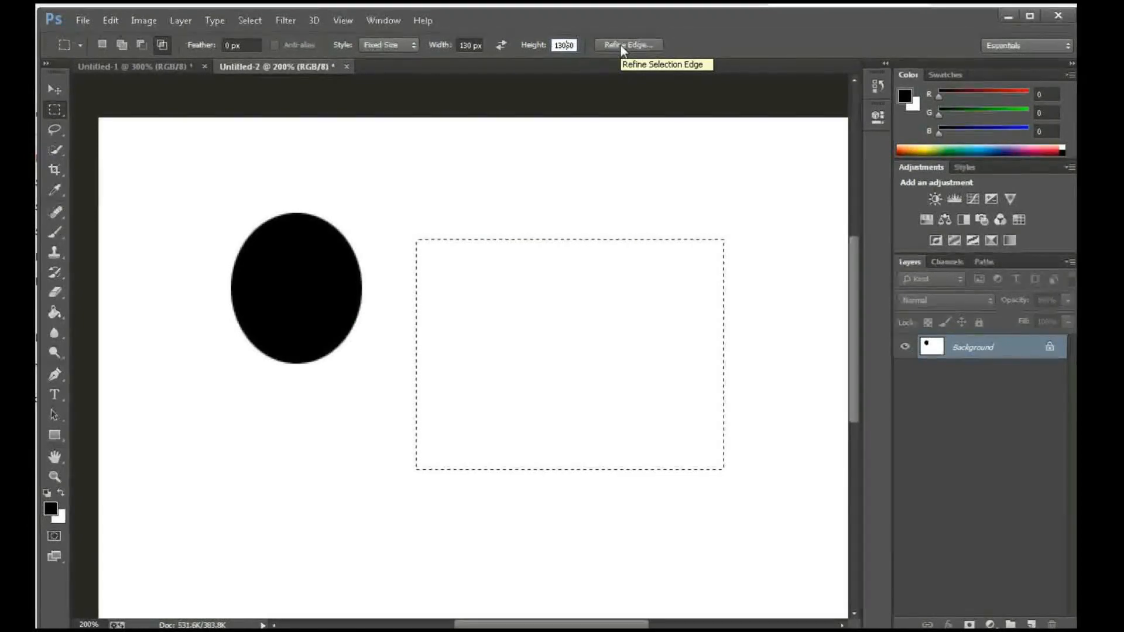
pyautogui.press('BackSpace')
pyautogui.press('BackSpace')
pyautogui.press('BackSpace')
pyautogui.press('Delete')
pyautogui.write('30')
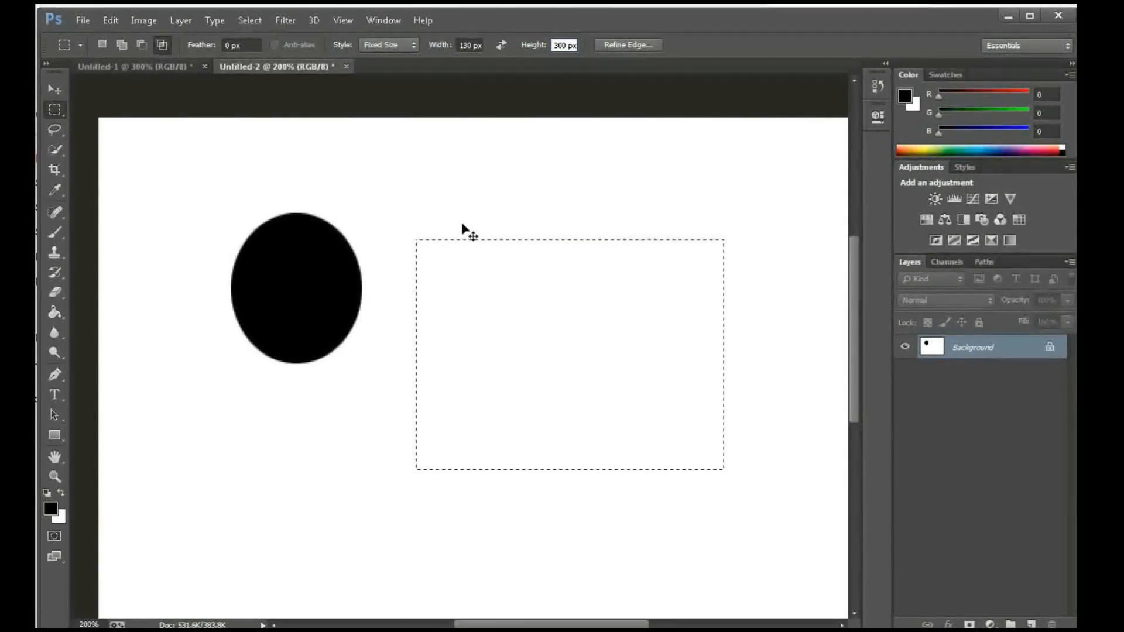
# - Replace the selection with a fixed-size one right of the black ellipse, and intersect it with a second one overlapping the ellipse
pyautogui.hotkey('ctrl', 'd')
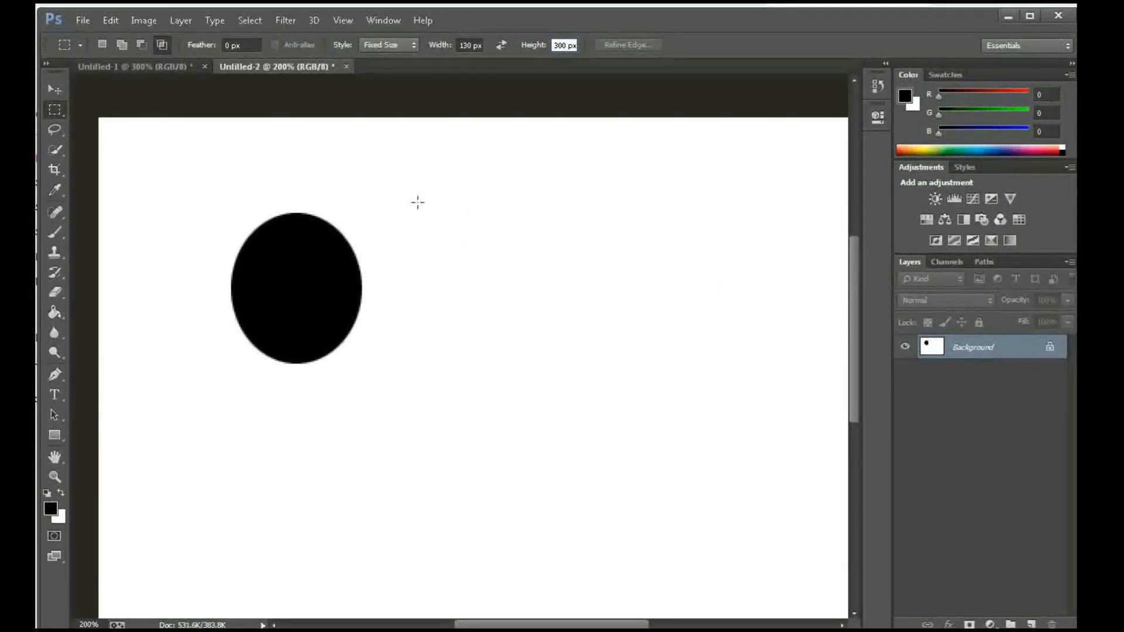
pyautogui.click(418, 203)
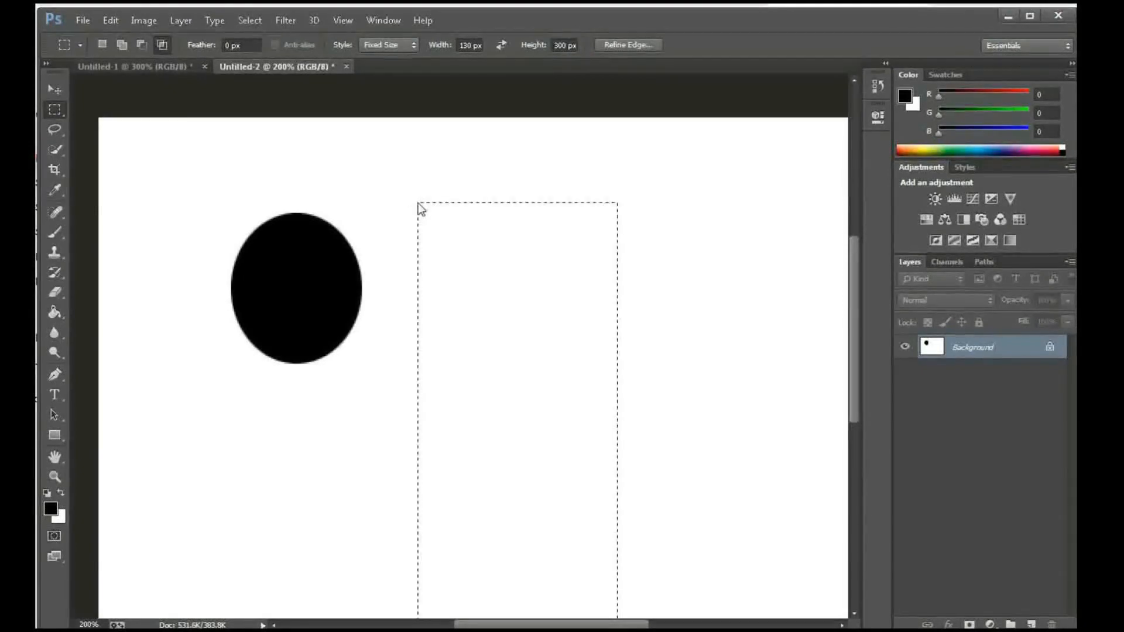
pyautogui.scroll(-2, 636, 310)
pyautogui.scroll(-2, 637, 327)
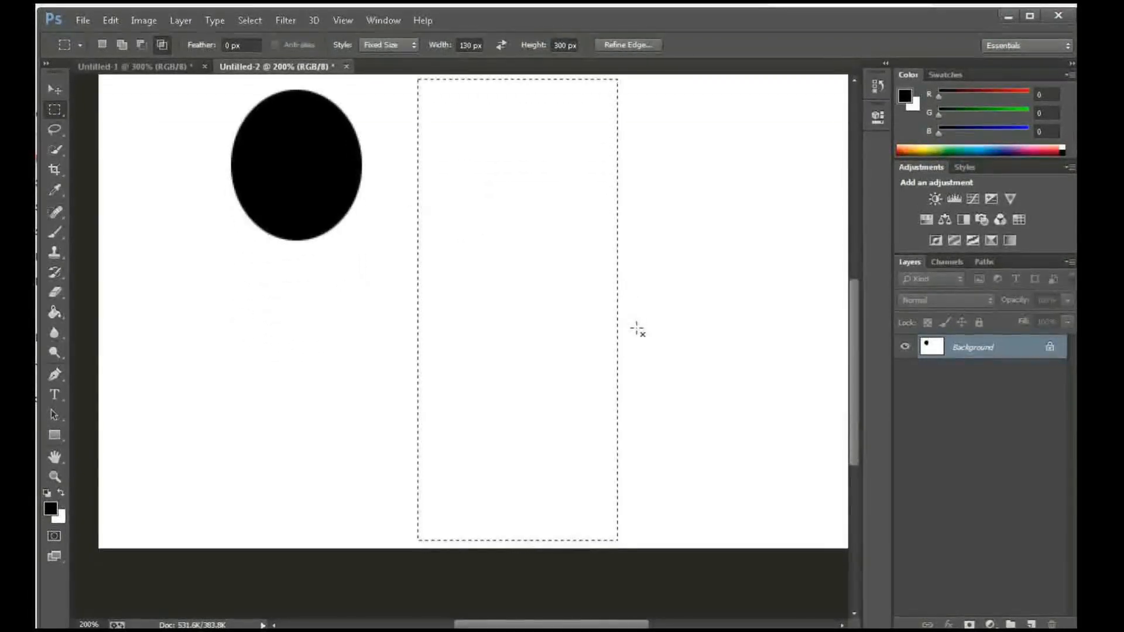
pyautogui.scroll(2, 638, 328)
pyautogui.scroll(-1, 638, 329)
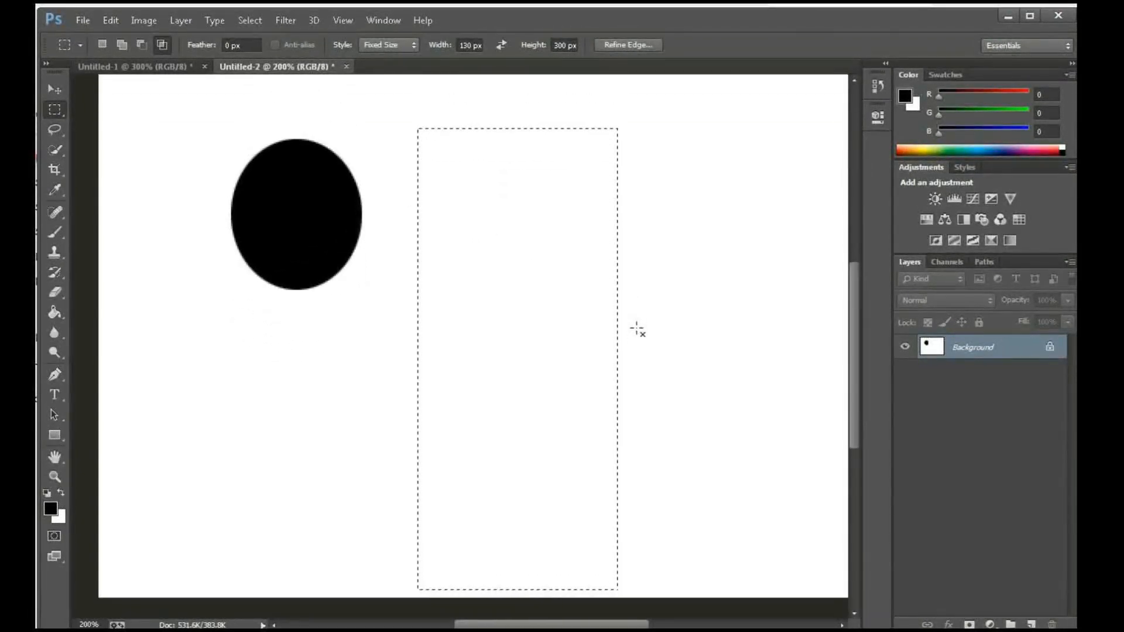
pyautogui.keyDown('alt'); pyautogui.click(519, 303); pyautogui.keyUp('alt')
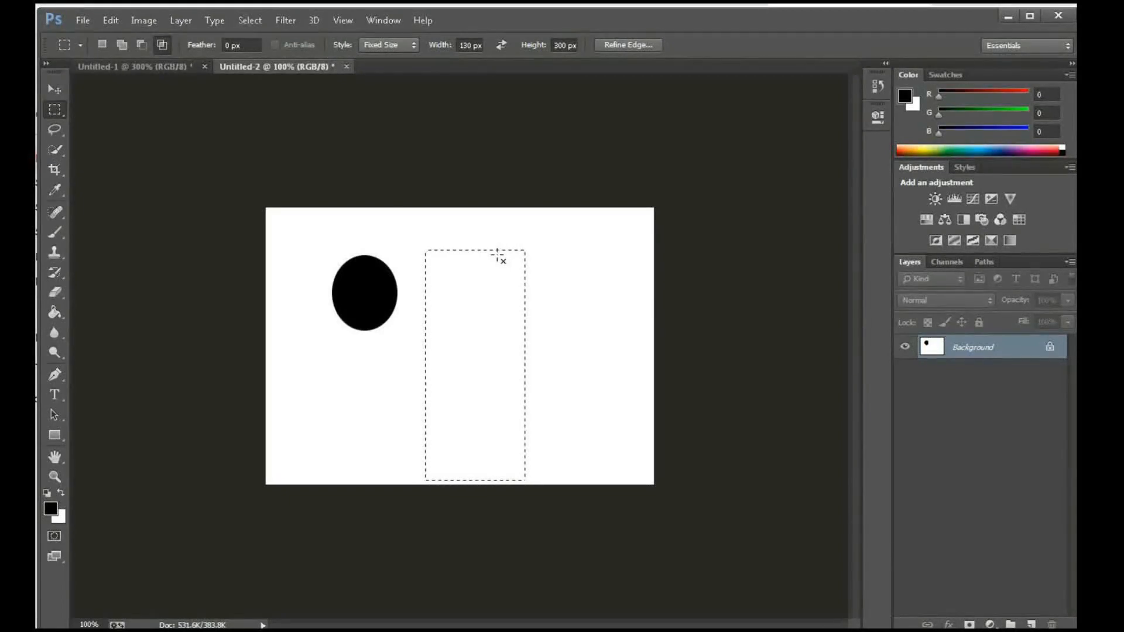
pyautogui.click(49, 110)
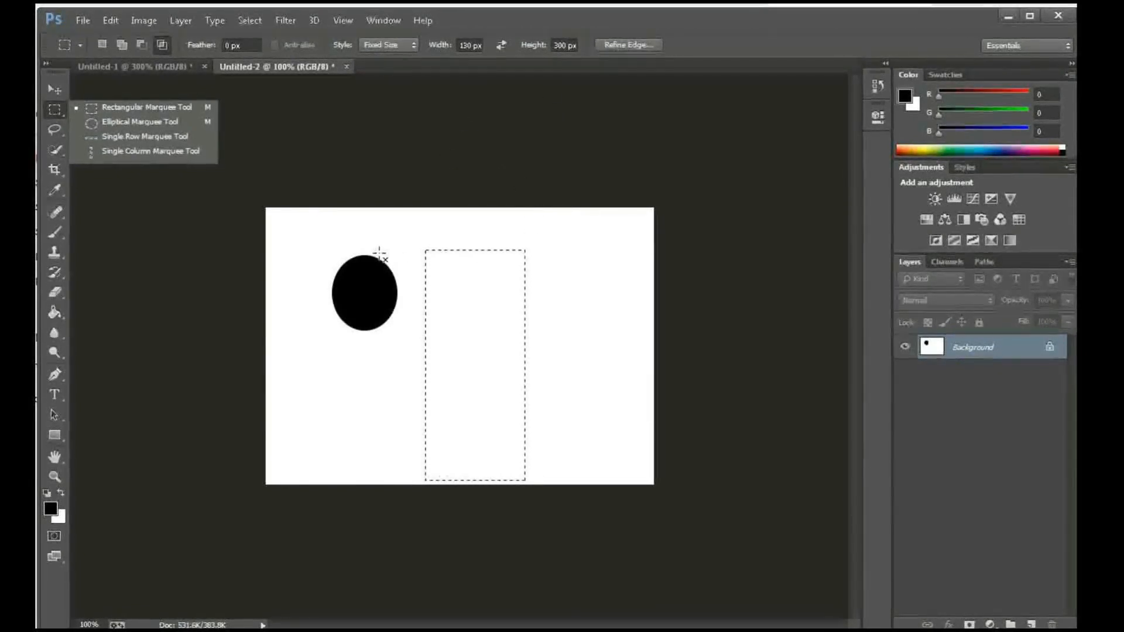
pyautogui.click(344, 226)
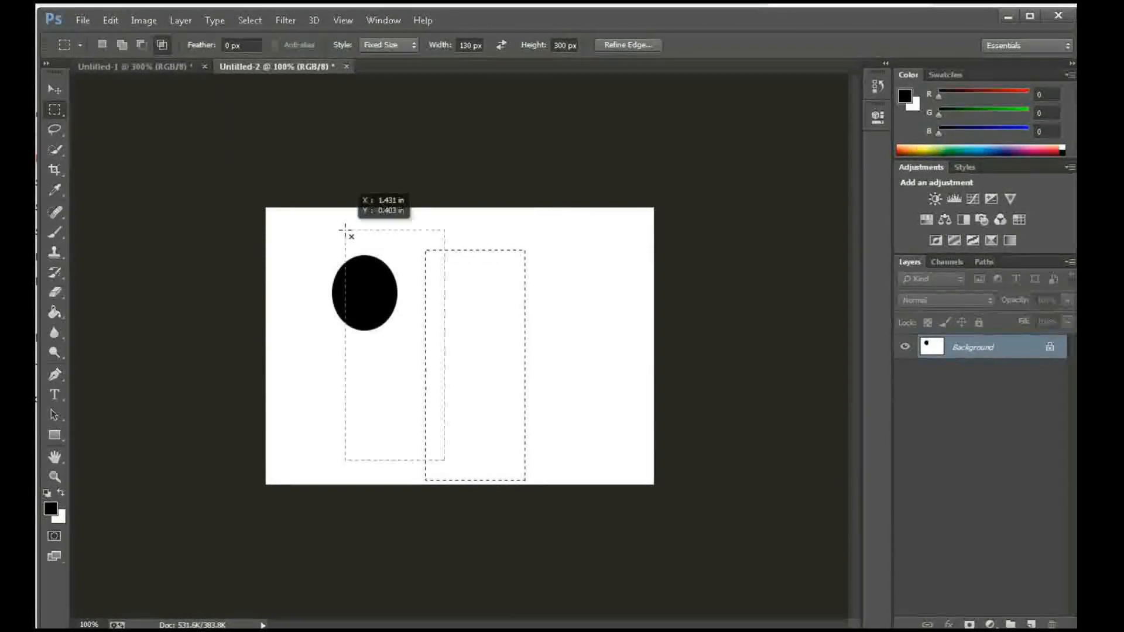
# - Create a new white document with the Default Photoshop Size preset, 7 by 5 inches at 72 pixels/inch in RGB Color
pyautogui.click(86, 20)
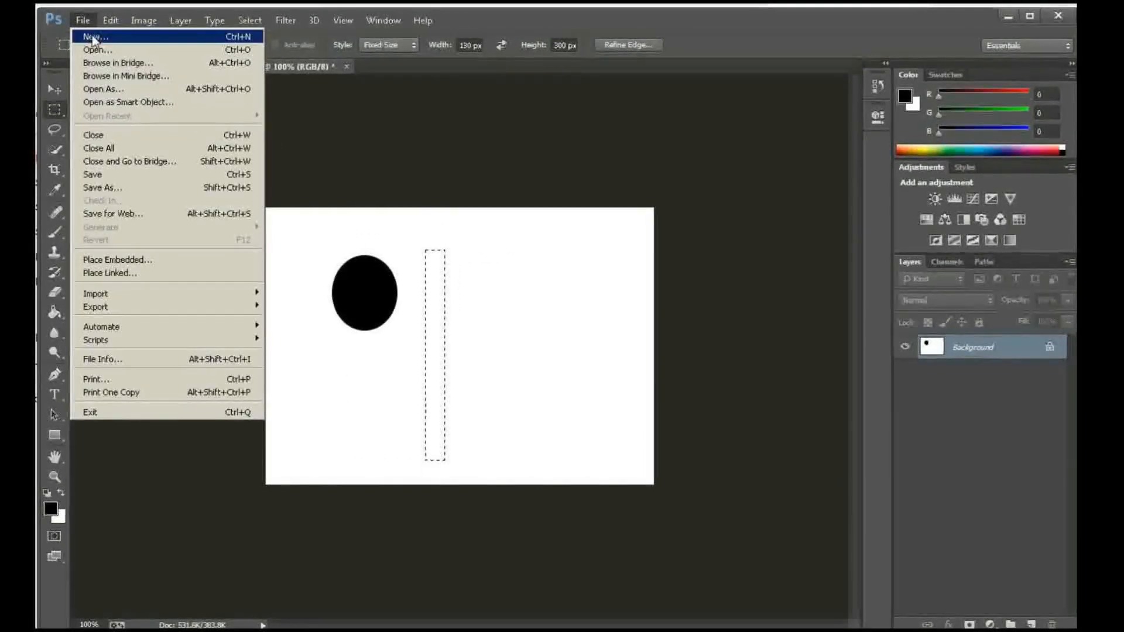
pyautogui.click(93, 35)
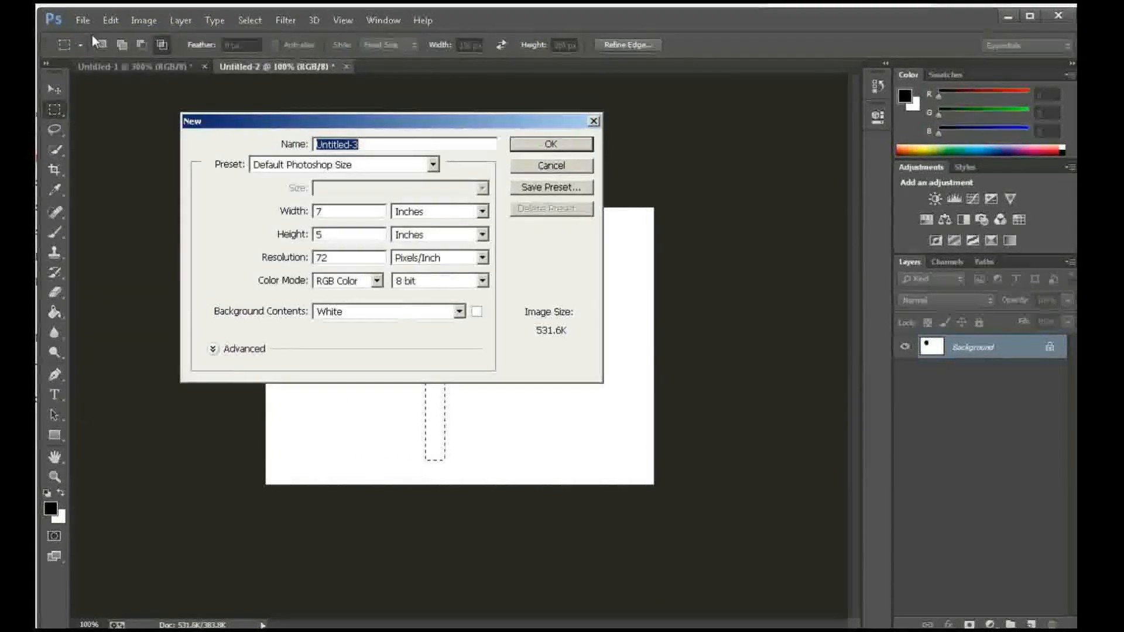
pyautogui.click(549, 146)
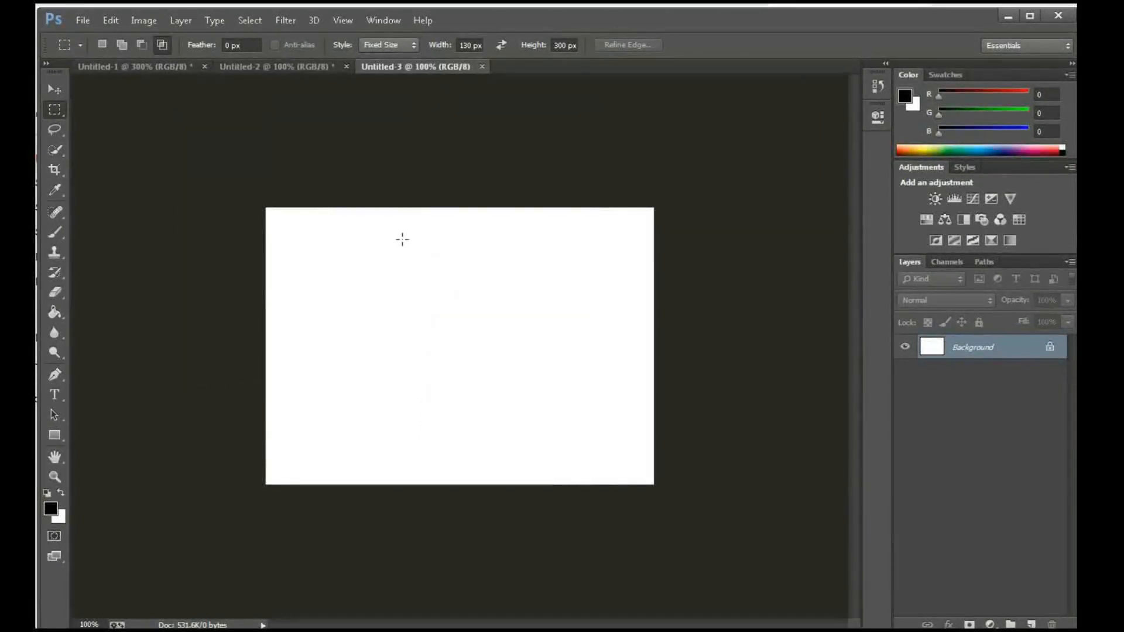
pyautogui.keyDown('ctrl'); pyautogui.click(490, 296); pyautogui.keyUp('ctrl')
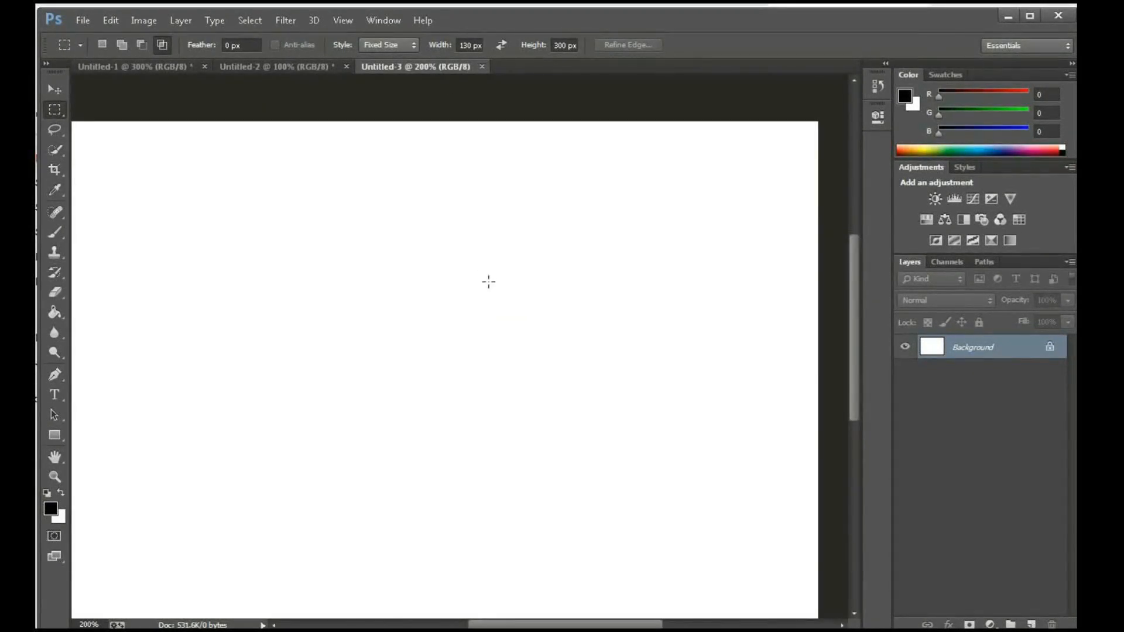
pyautogui.keyDown('alt'); pyautogui.click(467, 279); pyautogui.keyUp('alt')
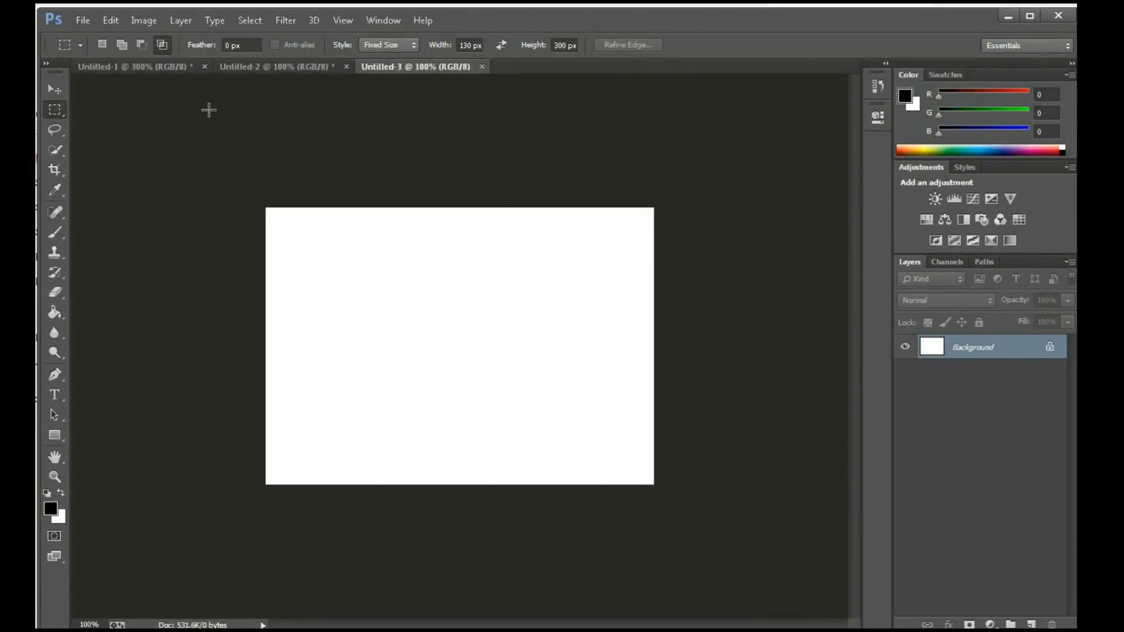
# - Start opening an image and browse to the Photoshop folder on New Volume (G:)
pyautogui.click(85, 21)
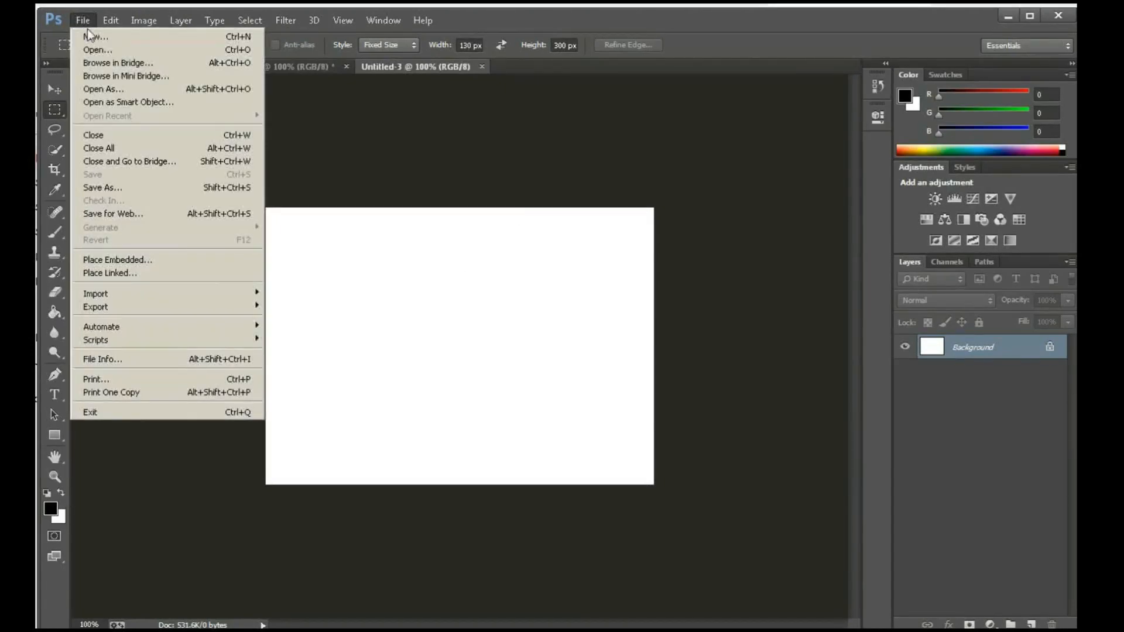
pyautogui.click(94, 50)
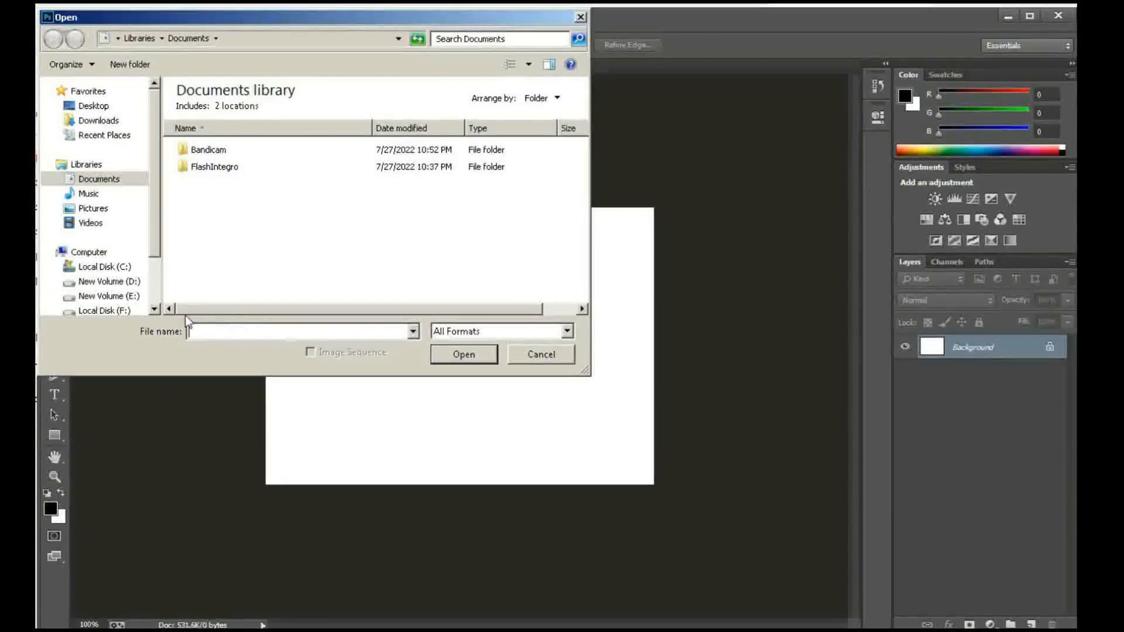
pyautogui.scroll(-2, 155, 299)
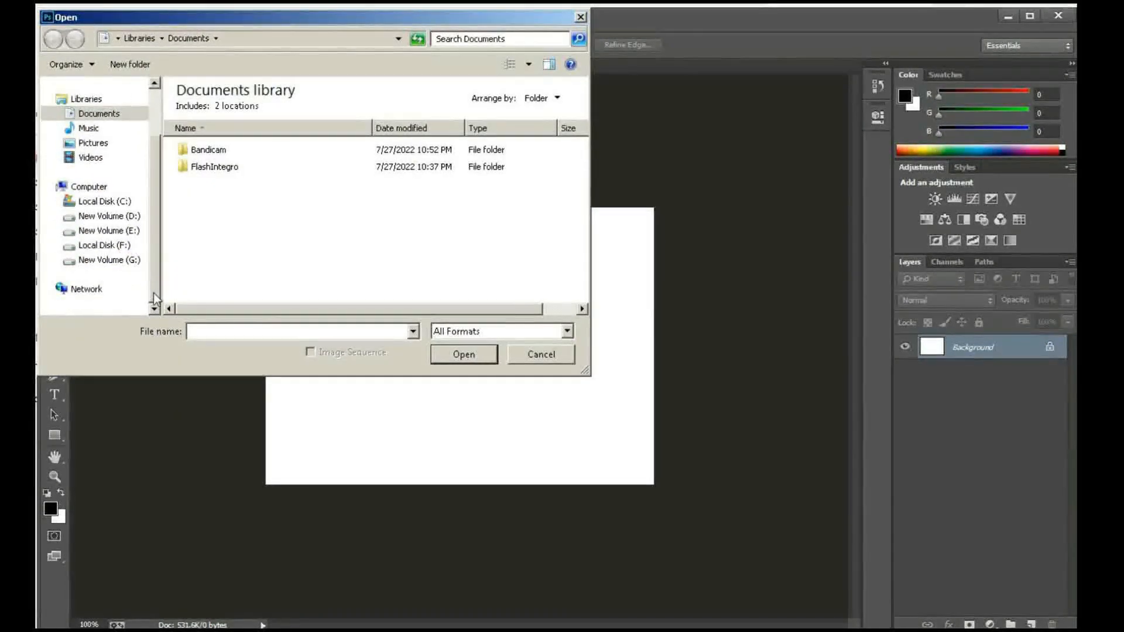
pyautogui.click(129, 262)
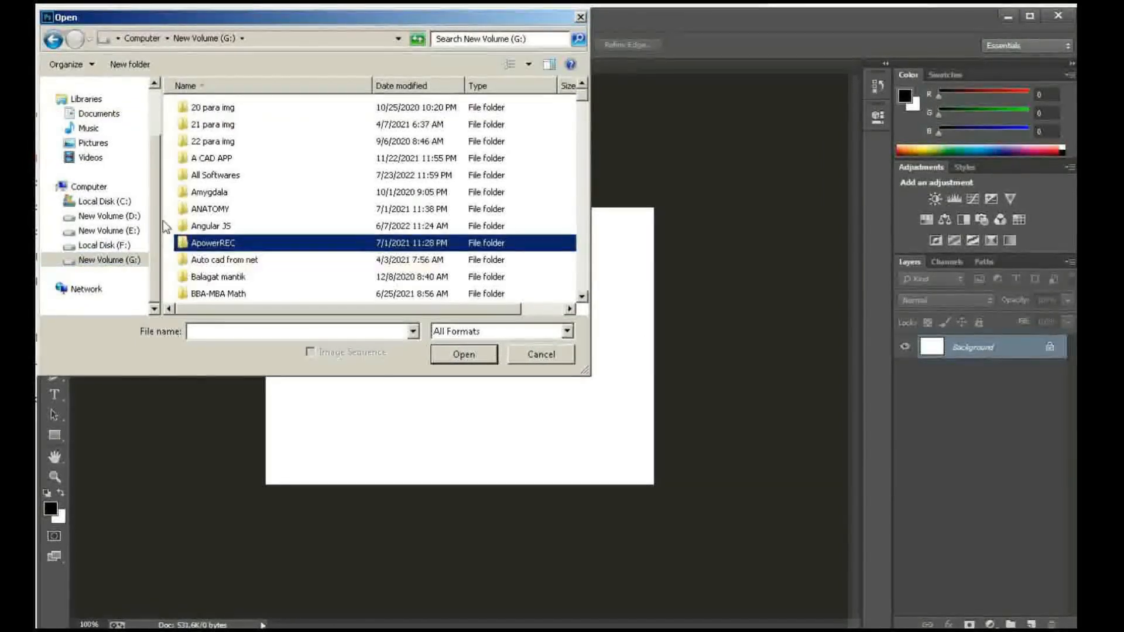
pyautogui.click(170, 210)
pyautogui.scroll(-20, 173, 212)
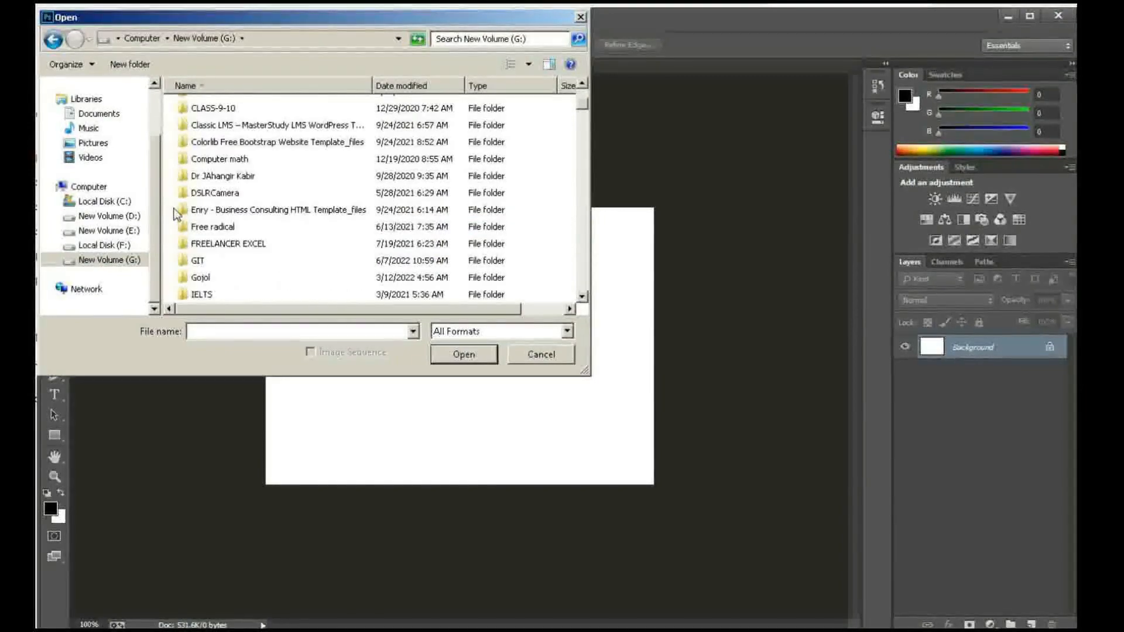
pyautogui.scroll(-4, 175, 214)
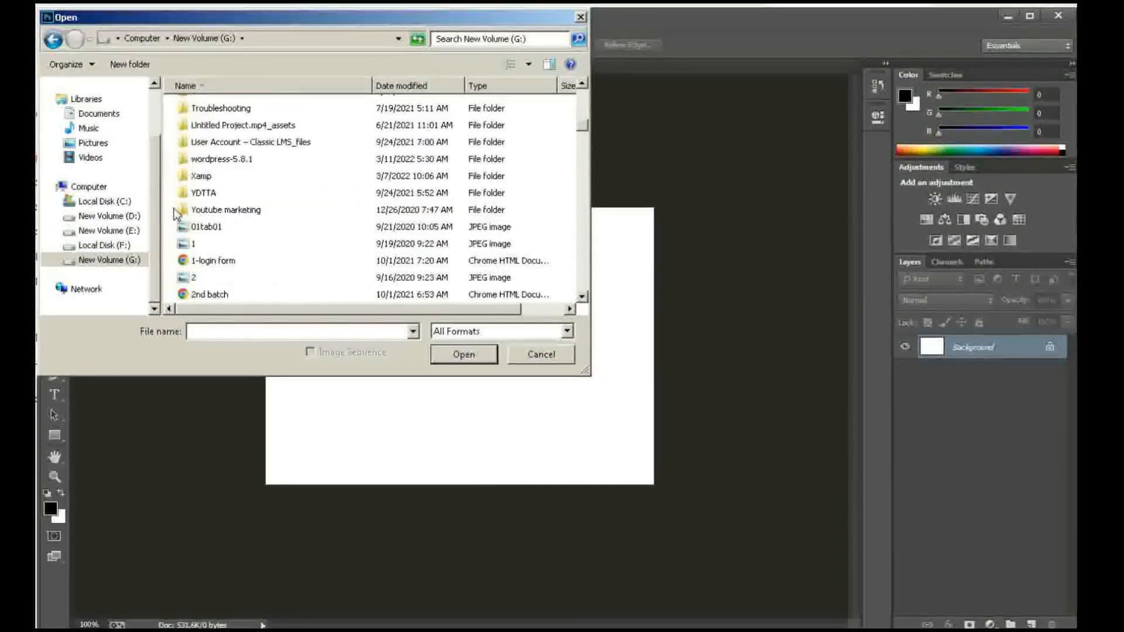
pyautogui.scroll(3, 176, 213)
pyautogui.scroll(1, 176, 213)
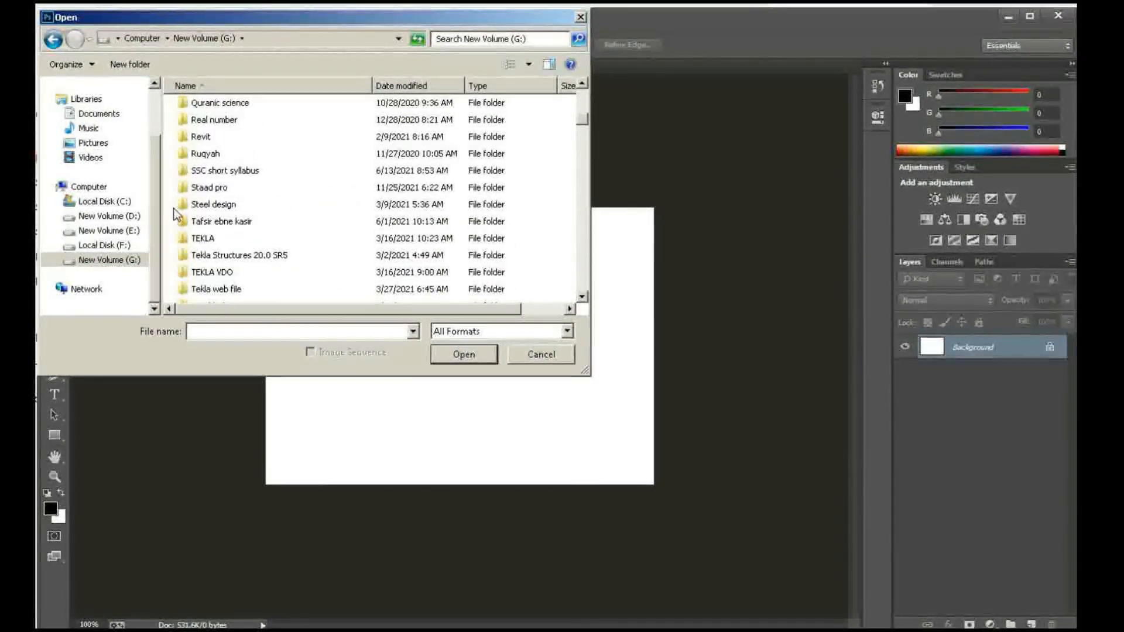
pyautogui.scroll(3, 174, 215)
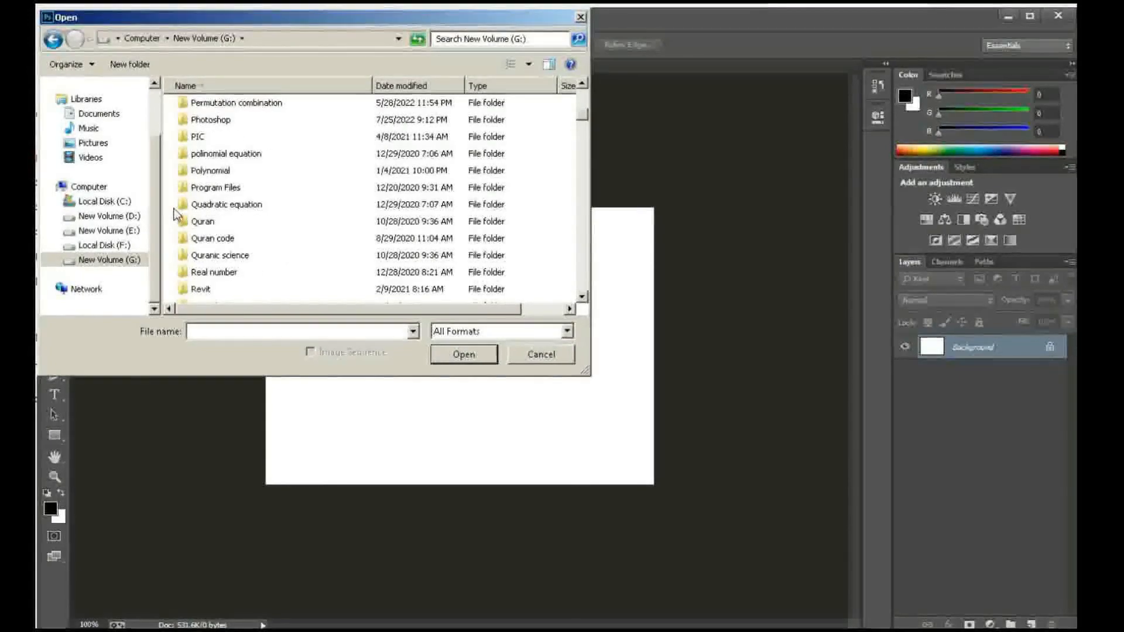
pyautogui.doubleClick(200, 119)
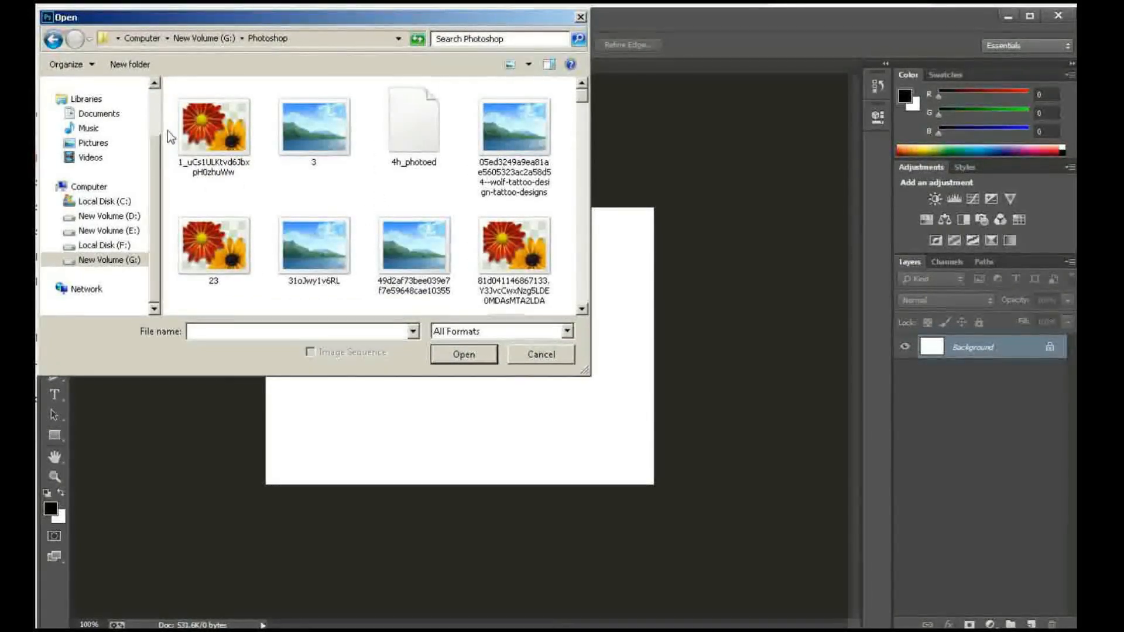
# - Find the image named hair in the Photoshop folder and open it
pyautogui.press('t')
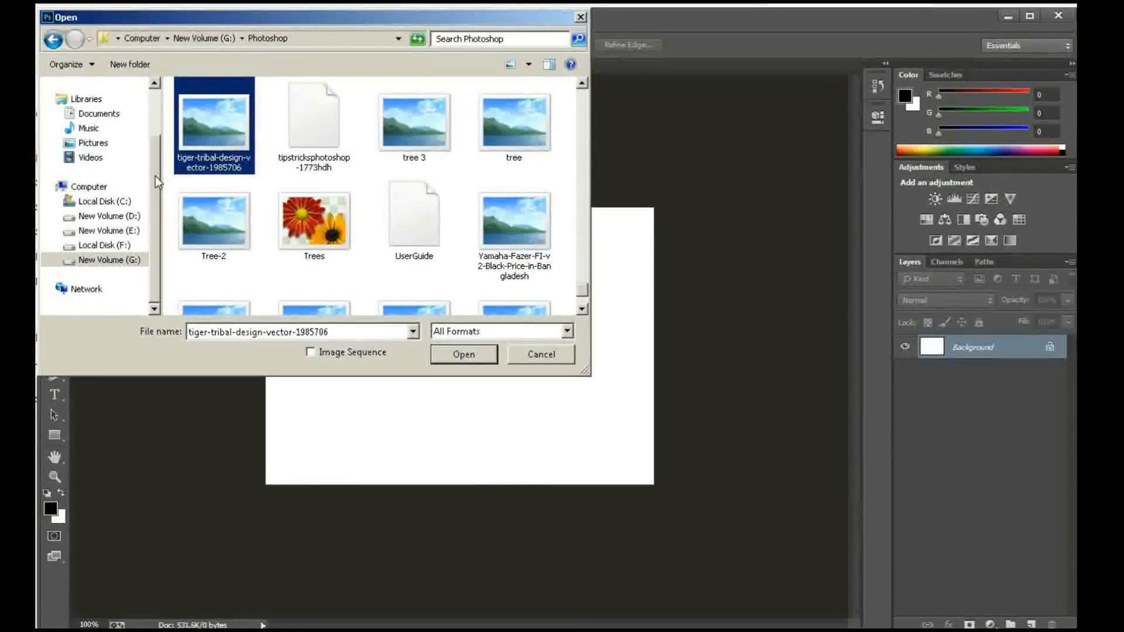
pyautogui.press('h')
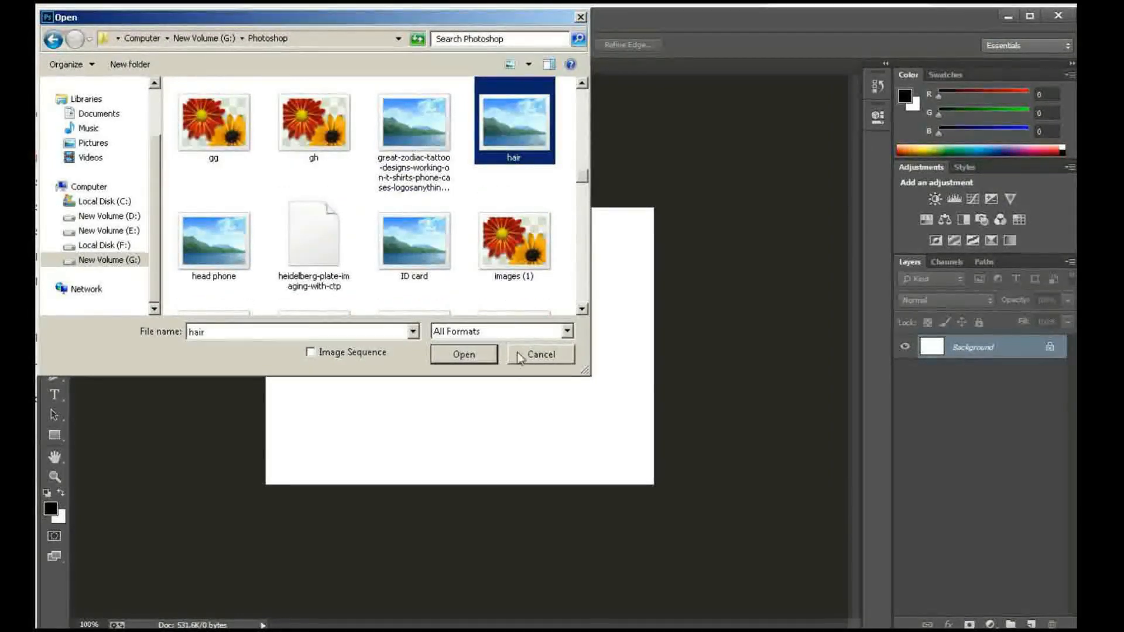
pyautogui.click(474, 356)
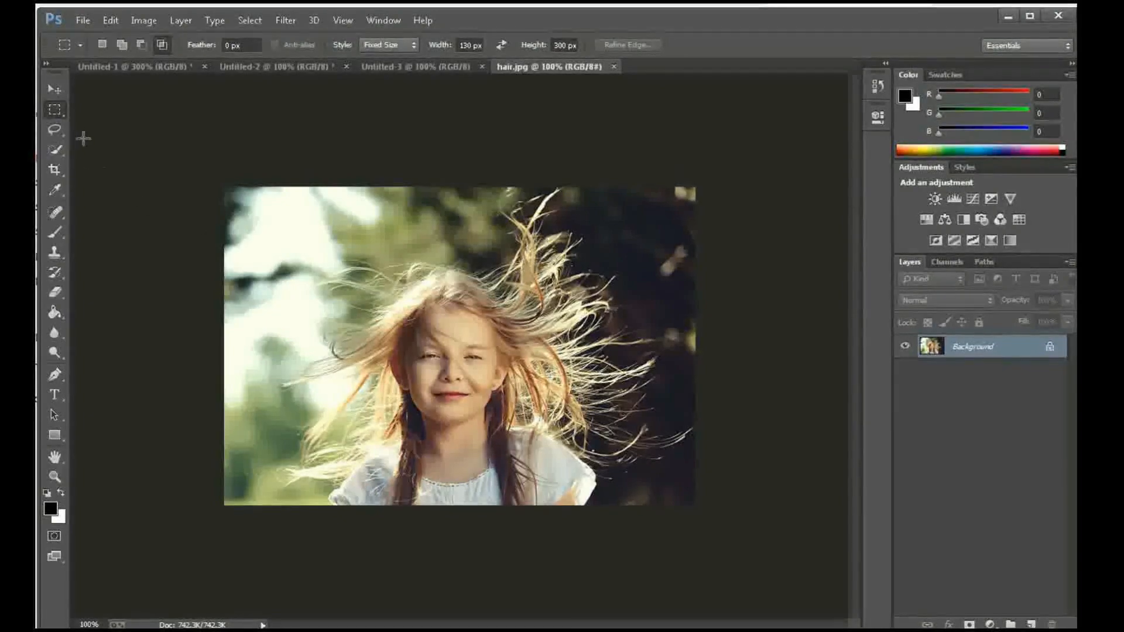
# - Place a fixed-size 130 by 300 px rectangular selection over the girl's face
pyautogui.rightClick(56, 113)
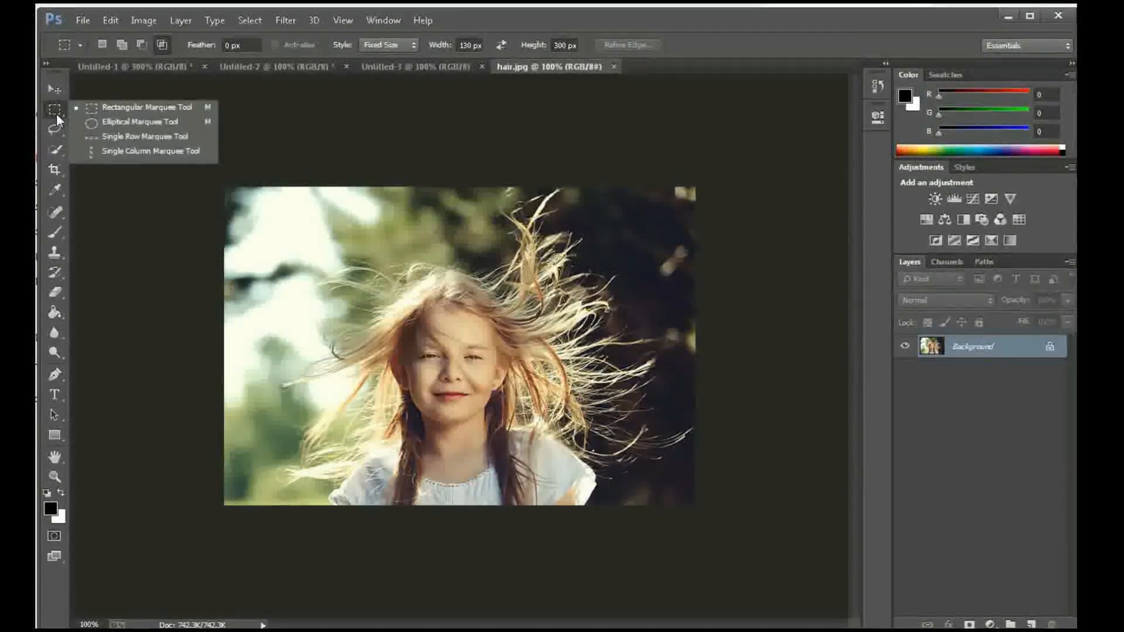
pyautogui.click(109, 108)
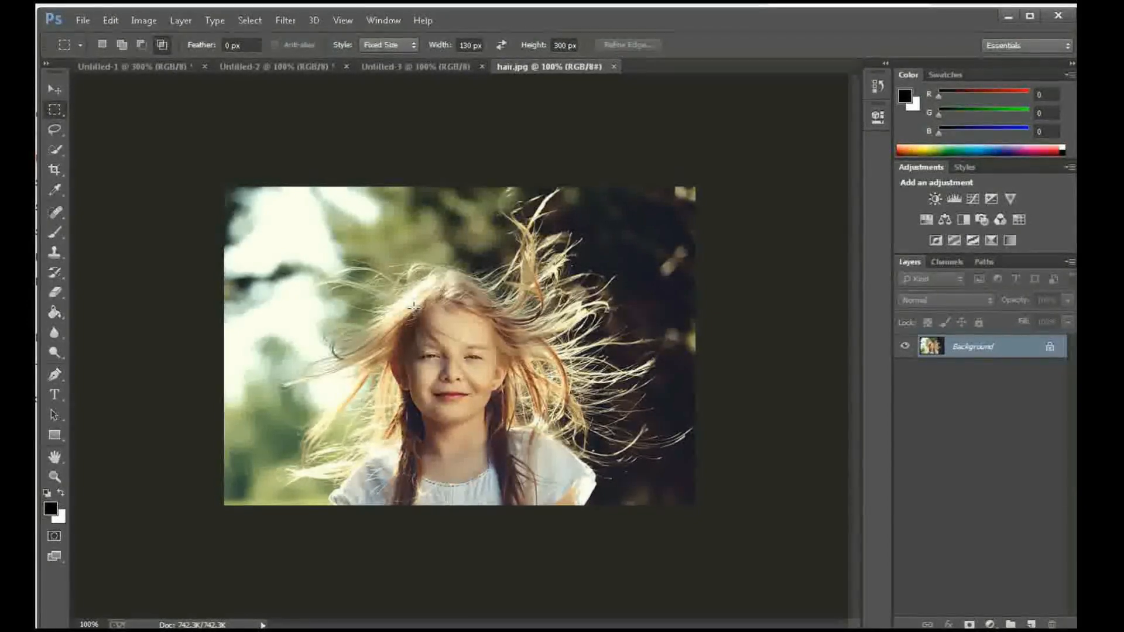
pyautogui.moveTo(413, 306); pyautogui.dragTo(413, 306)
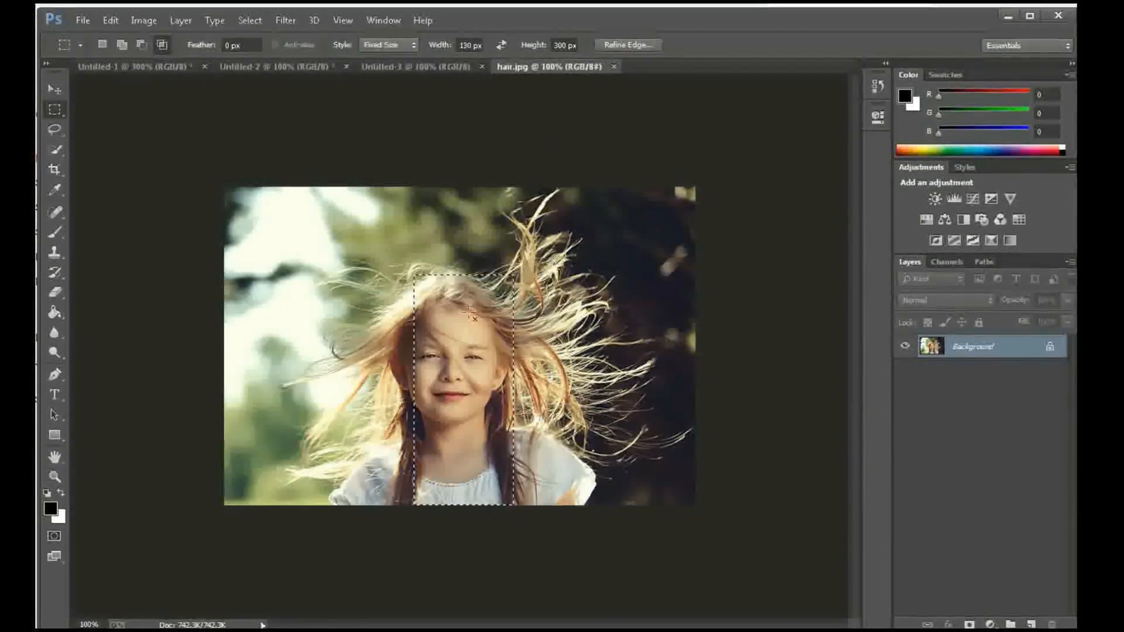
# - Set the marquee style to Normal, clear the selection, and select a rectangle from the girl's forehead down to the image's lower edge
pyautogui.click(376, 47)
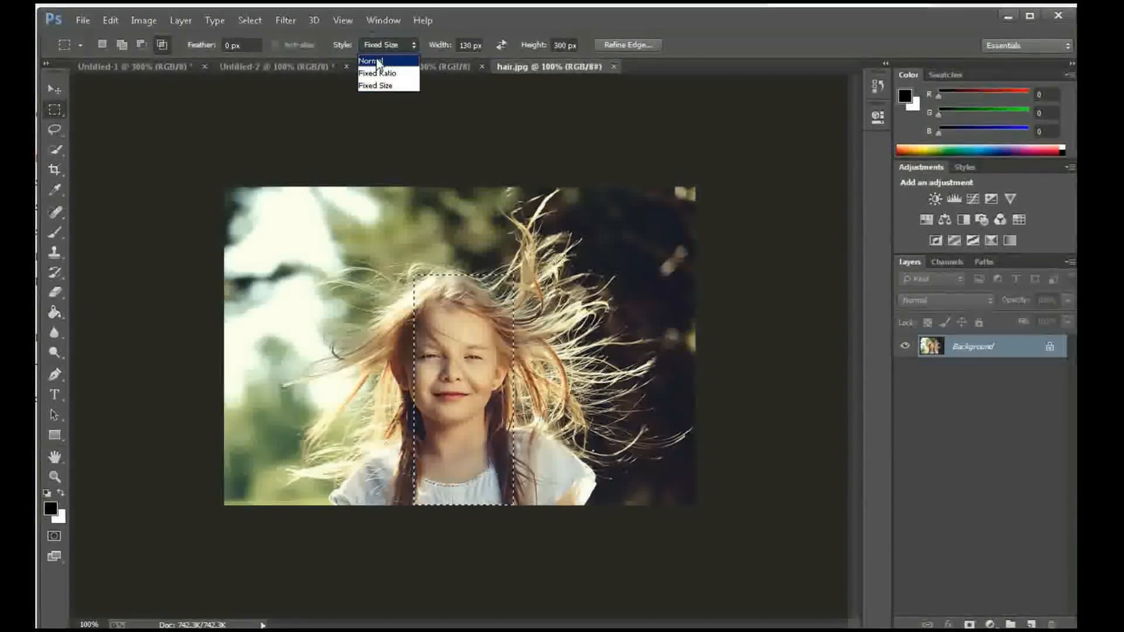
pyautogui.click(375, 60)
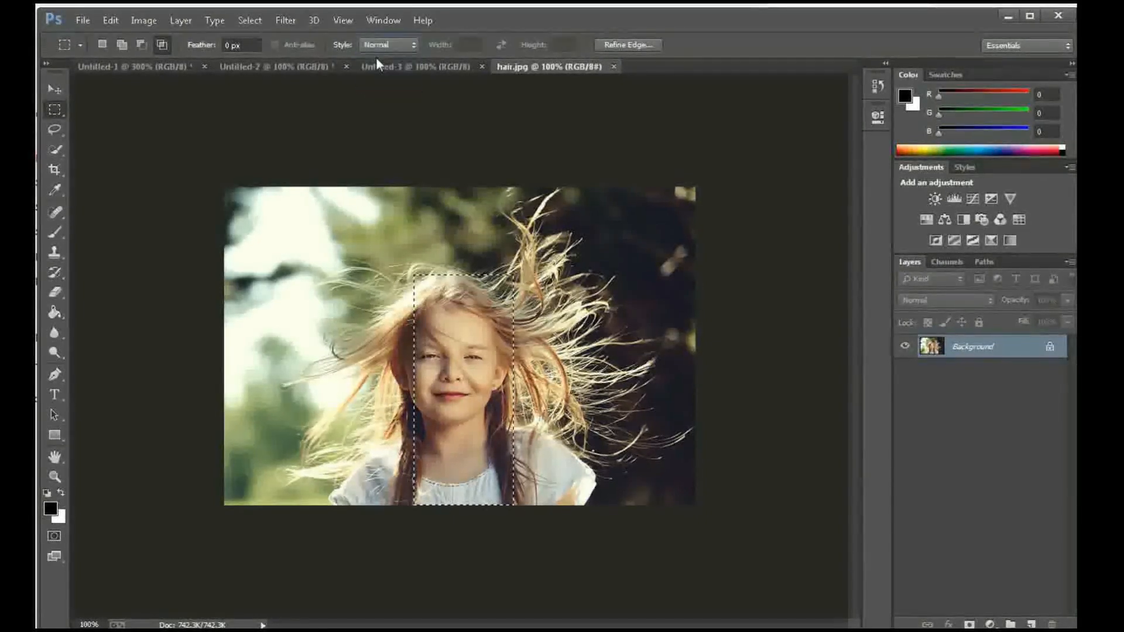
pyautogui.click(363, 234)
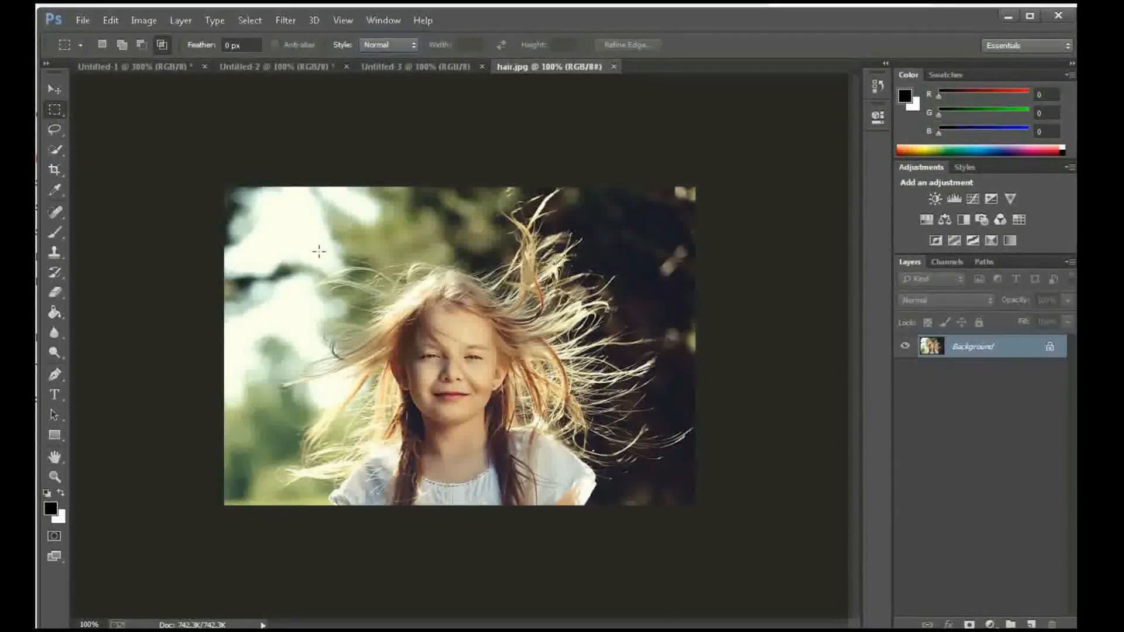
pyautogui.moveTo(319, 252); pyautogui.dragTo(638, 506)
pyautogui.moveTo(410, 309); pyautogui.dragTo(504, 495)
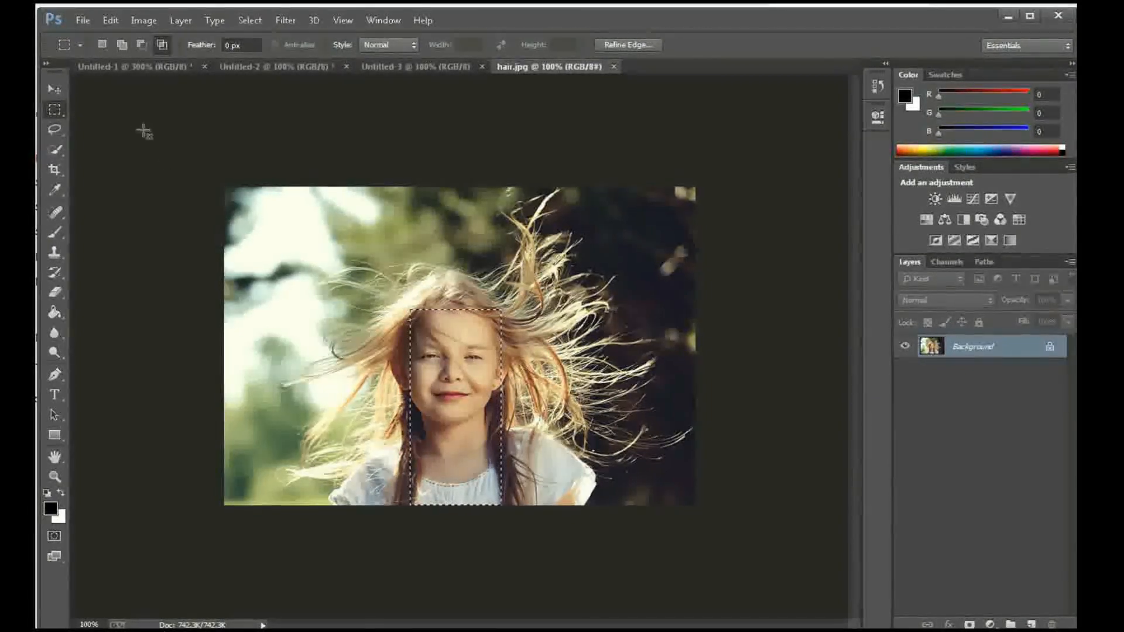
# - Add a rectangle about 0.9 by 0.2 in across the girl's shoulders to the selection
pyautogui.click(121, 45)
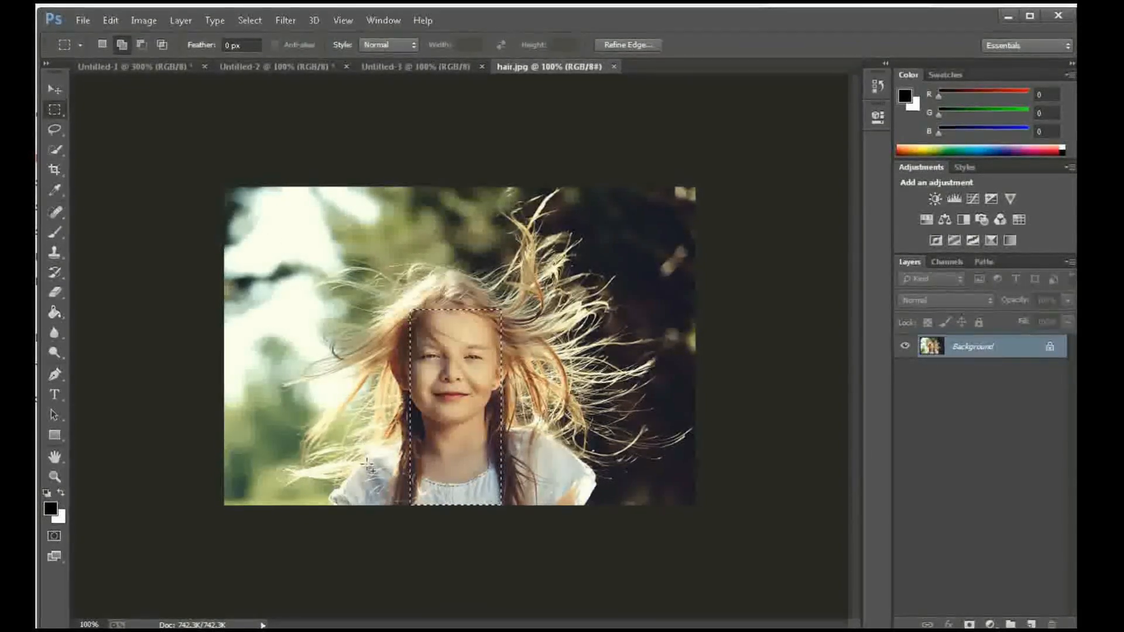
pyautogui.moveTo(372, 456); pyautogui.dragTo(465, 488)
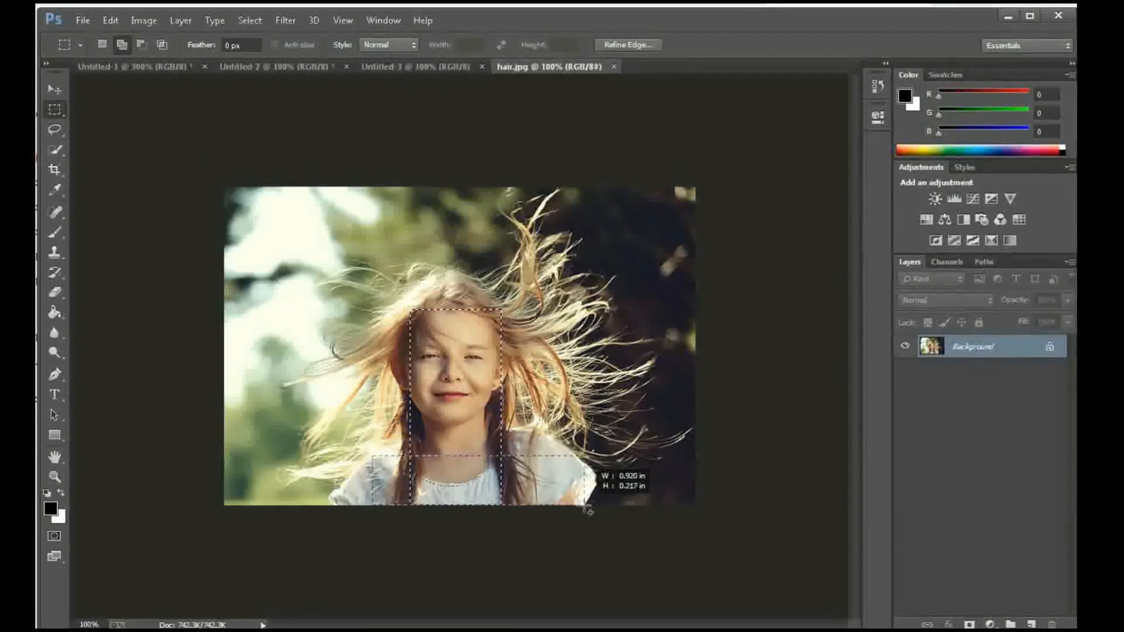
pyautogui.moveTo(589, 511); pyautogui.dragTo(585, 511)
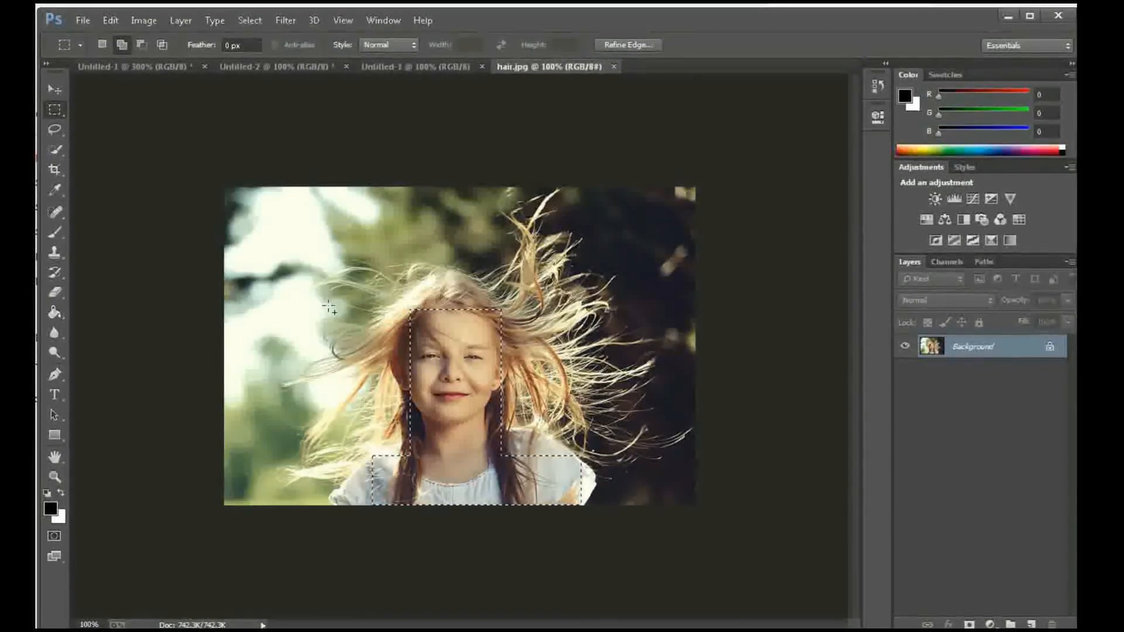
# - Open Refine Edge for the selection, uncover the image, and set the view mode to On Black
pyautogui.click(622, 45)
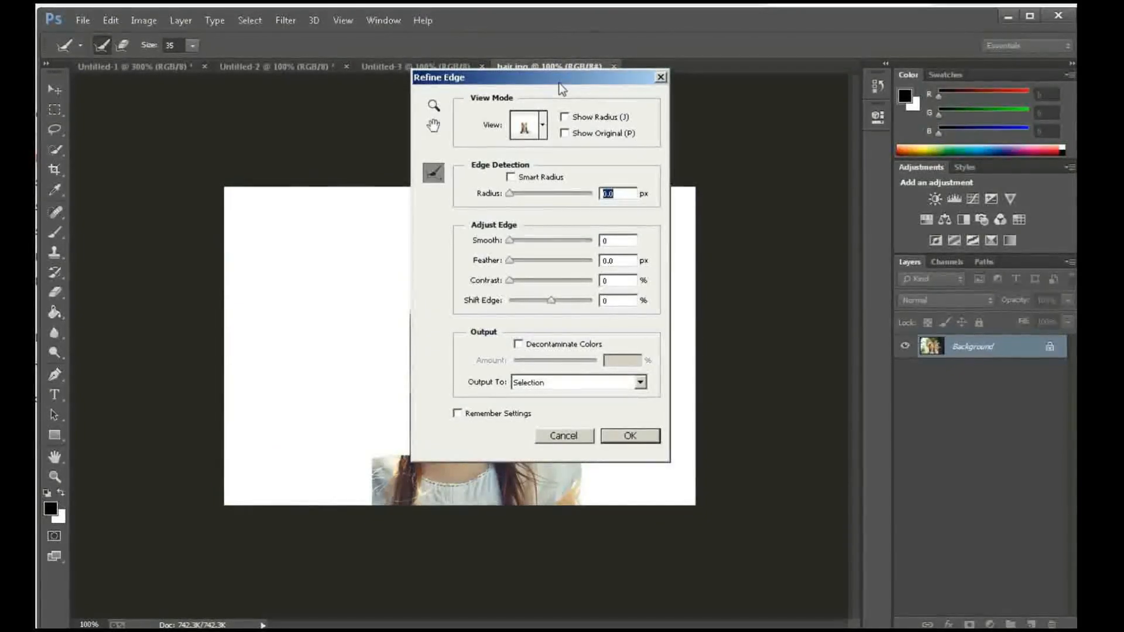
pyautogui.moveTo(563, 89); pyautogui.dragTo(872, 83)
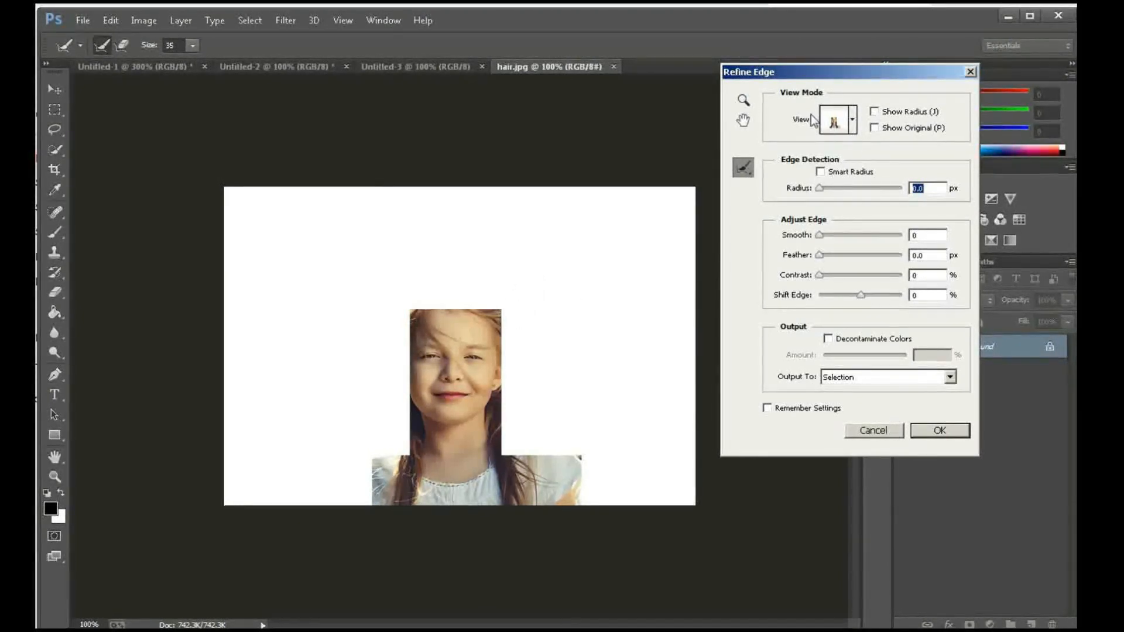
pyautogui.click(835, 120)
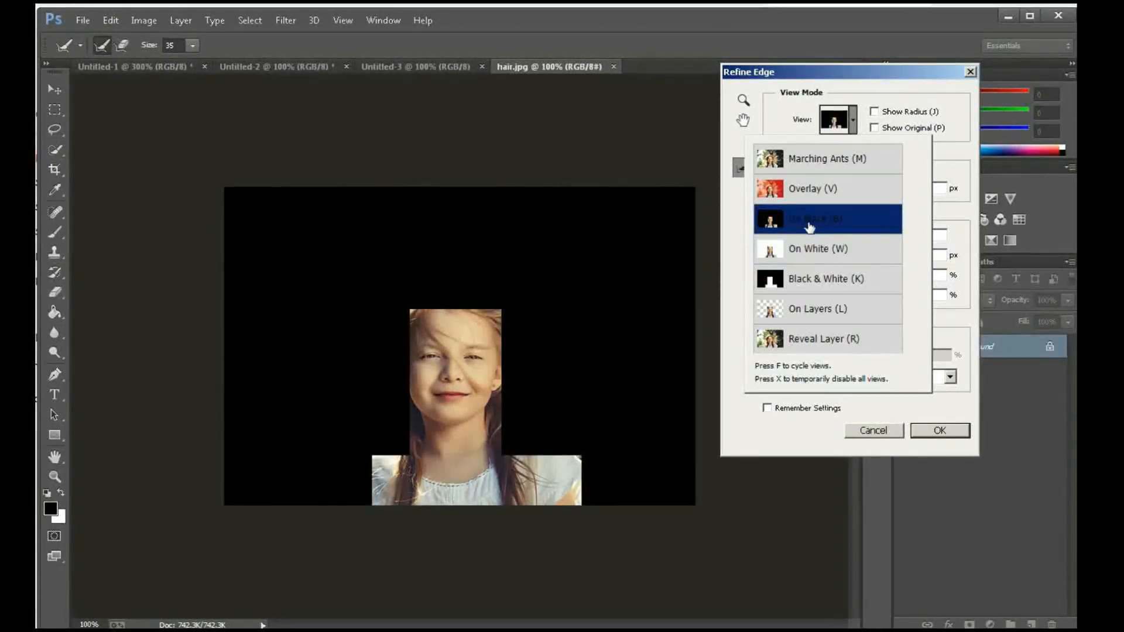
pyautogui.click(741, 212)
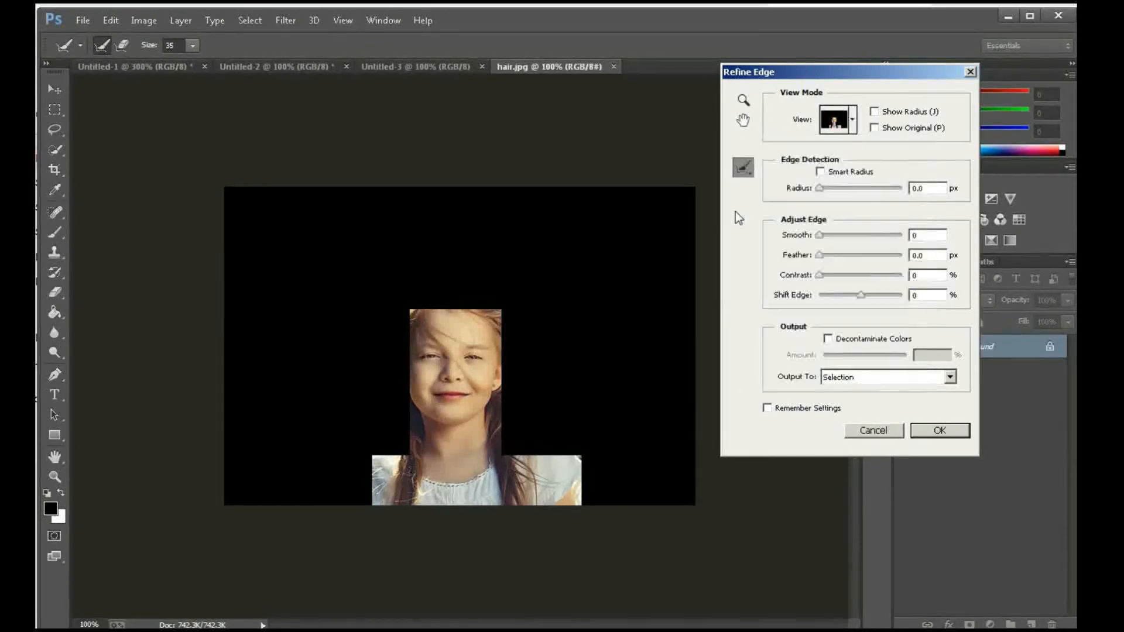
# - Paint with the Refine Radius Tool over the hair above and right of the face and the right shoulder's edge
pyautogui.click(741, 167)
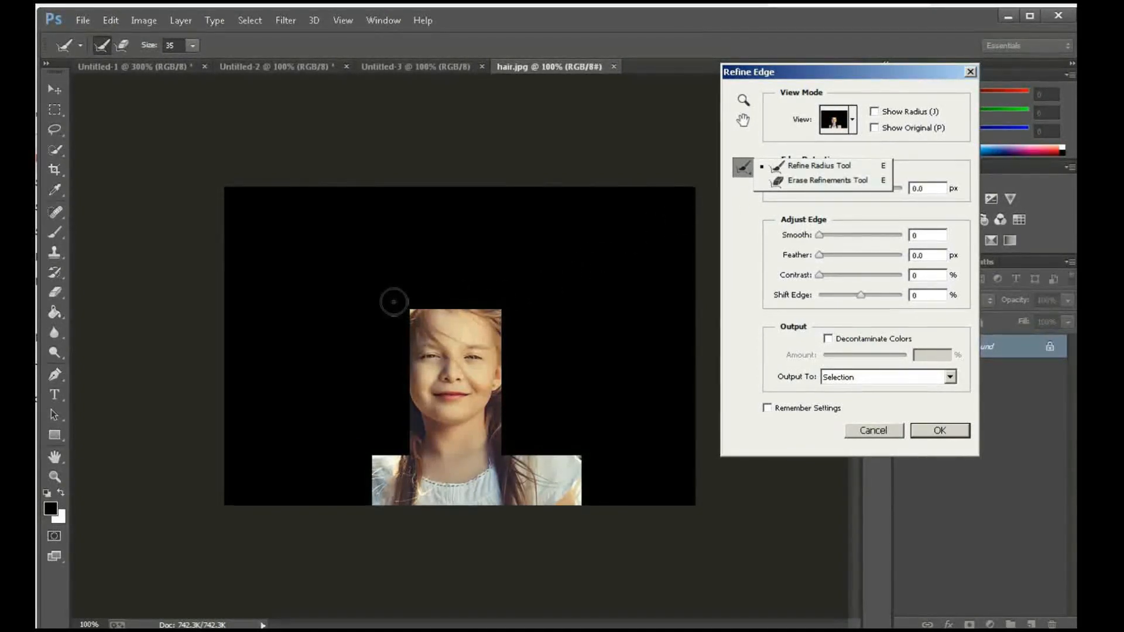
pyautogui.moveTo(393, 302)
pyautogui.mouseDown()
pyautogui.moveTo(536, 312)
pyautogui.moveTo(517, 308)
pyautogui.moveTo(514, 448)
pyautogui.moveTo(601, 456)
pyautogui.moveTo(588, 492)
pyautogui.mouseUp()
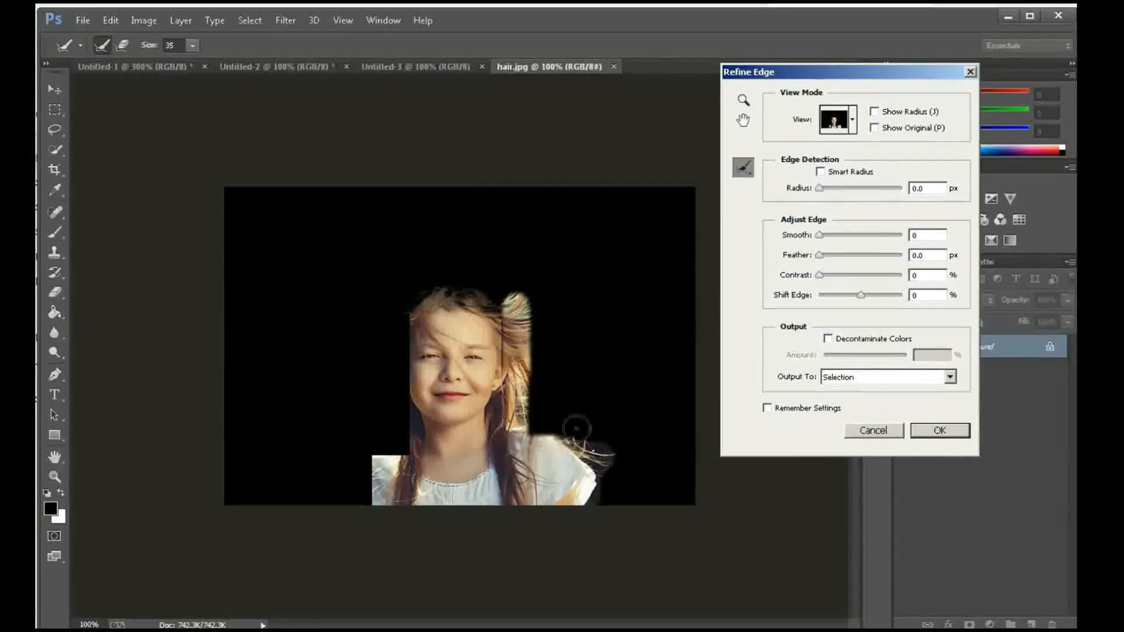
pyautogui.moveTo(430, 280)
pyautogui.mouseDown()
pyautogui.moveTo(407, 282)
pyautogui.moveTo(649, 300)
pyautogui.mouseUp()
pyautogui.moveTo(529, 298)
pyautogui.mouseDown()
pyautogui.moveTo(538, 426)
pyautogui.moveTo(586, 433)
pyautogui.moveTo(610, 452)
pyautogui.moveTo(622, 492)
pyautogui.mouseUp()
pyautogui.moveTo(575, 447)
pyautogui.mouseDown()
pyautogui.moveTo(594, 458)
pyautogui.moveTo(603, 489)
pyautogui.moveTo(638, 490)
pyautogui.mouseUp()
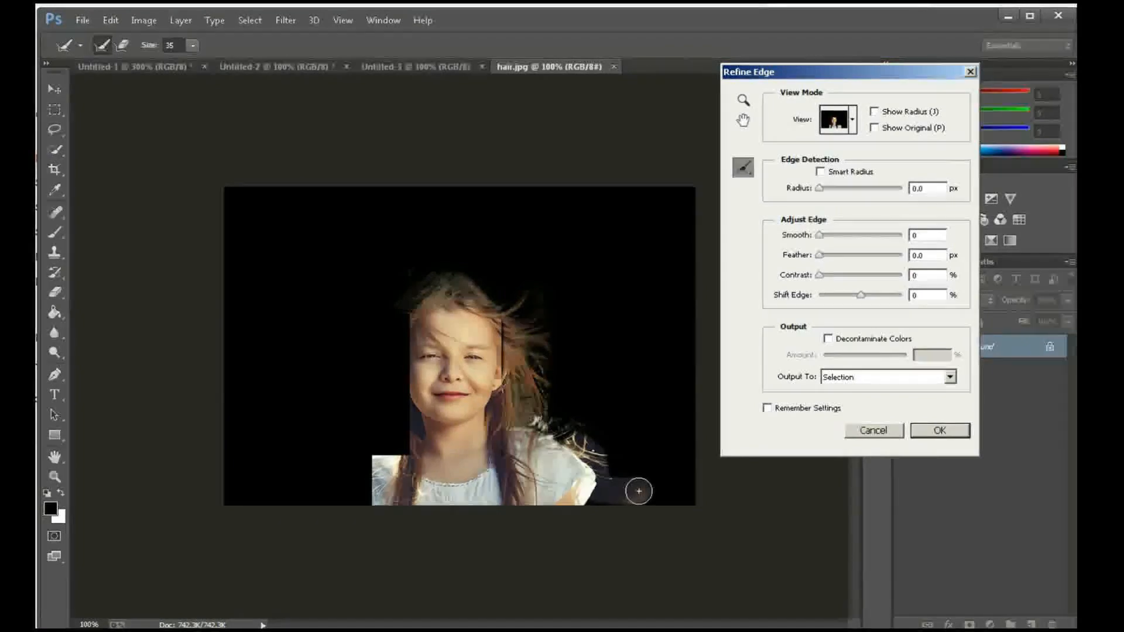
pyautogui.moveTo(515, 291)
pyautogui.mouseDown()
pyautogui.moveTo(555, 319)
pyautogui.moveTo(563, 417)
pyautogui.moveTo(632, 459)
pyautogui.mouseUp()
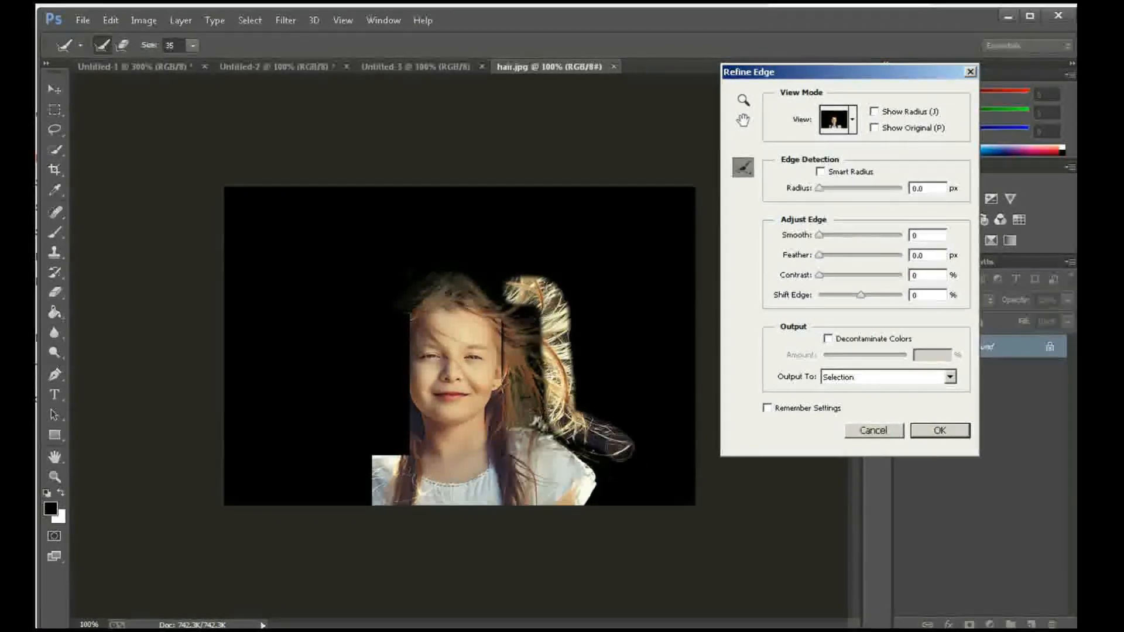
pyautogui.moveTo(494, 274)
pyautogui.mouseDown()
pyautogui.moveTo(667, 284)
pyautogui.moveTo(635, 286)
pyautogui.mouseUp()
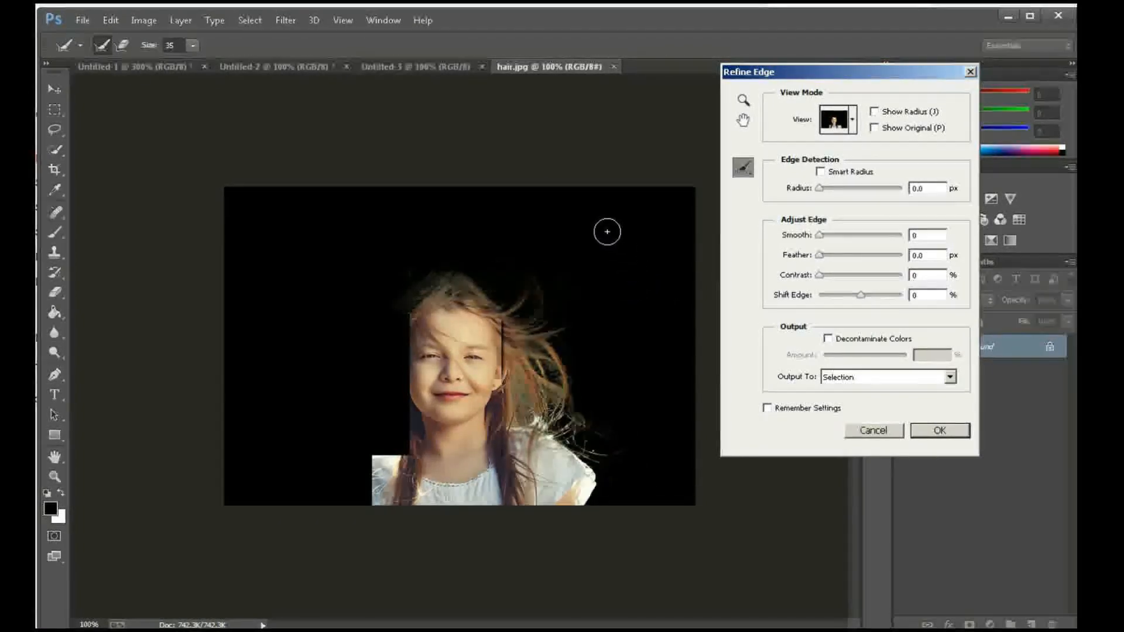
pyautogui.moveTo(508, 307); pyautogui.dragTo(515, 197)
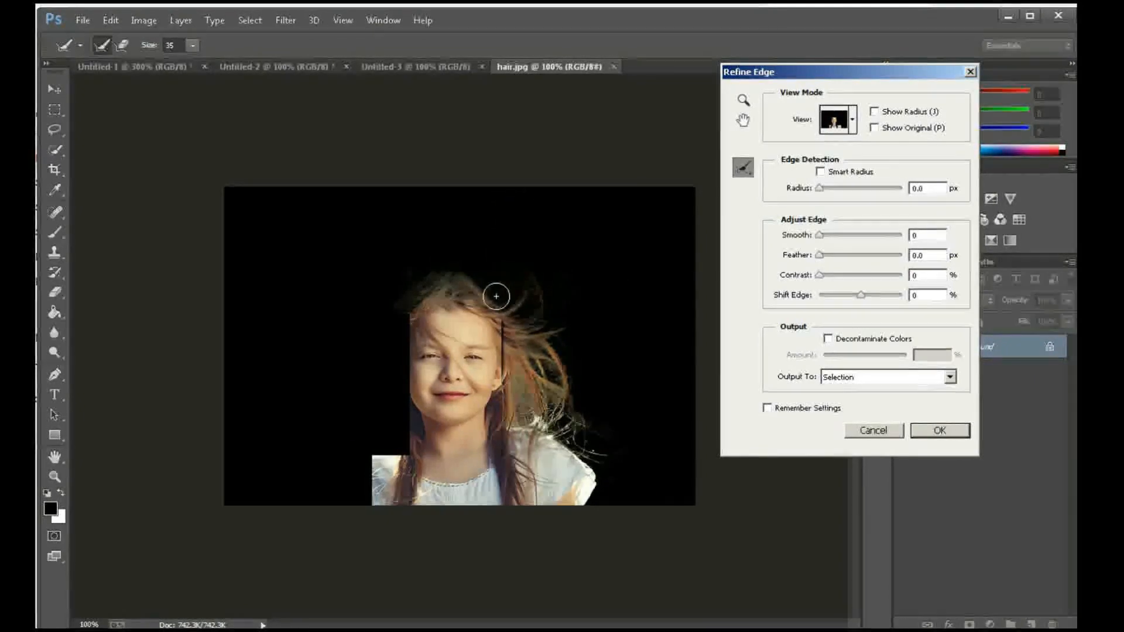
pyautogui.moveTo(496, 293); pyautogui.dragTo(486, 199)
pyautogui.moveTo(523, 308); pyautogui.dragTo(524, 199)
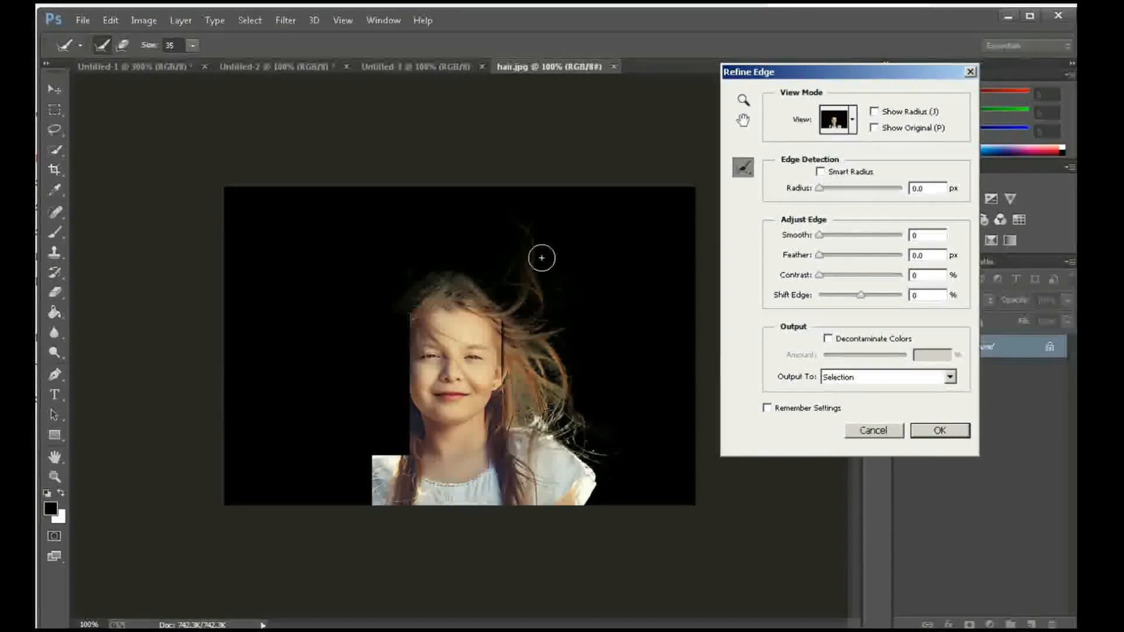
# - Enlarge the Refine Radius brush to 50 and paint over the hair from above the head toward its left side
pyautogui.press(']')
pyautogui.press(']')
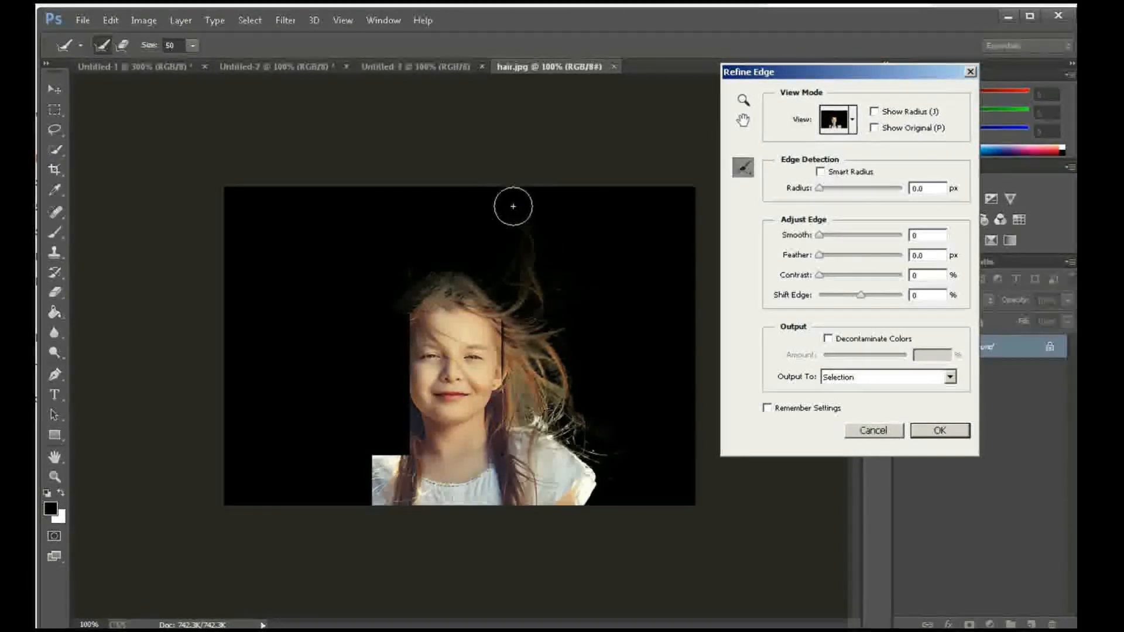
pyautogui.moveTo(510, 200)
pyautogui.mouseDown()
pyautogui.moveTo(501, 305)
pyautogui.moveTo(457, 276)
pyautogui.moveTo(424, 278)
pyautogui.moveTo(368, 326)
pyautogui.mouseUp()
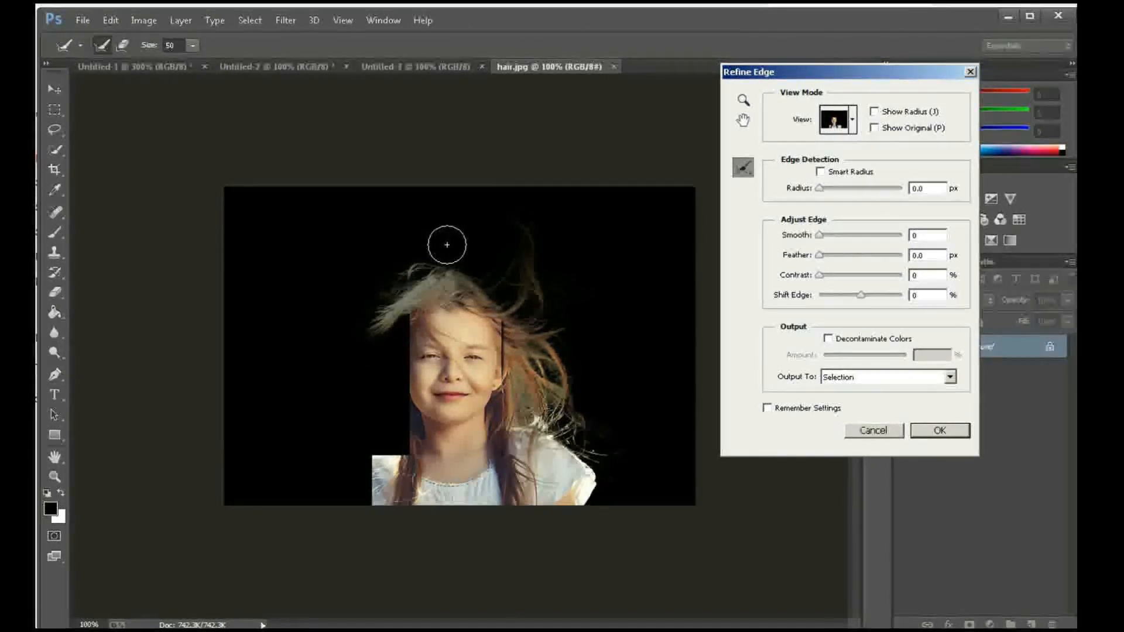
# - Paint with the Refine Radius Tool from the top of the head down over the hair and shoulder left of the face
pyautogui.moveTo(447, 244)
pyautogui.mouseDown()
pyautogui.moveTo(383, 280)
pyautogui.moveTo(344, 378)
pyautogui.mouseUp()
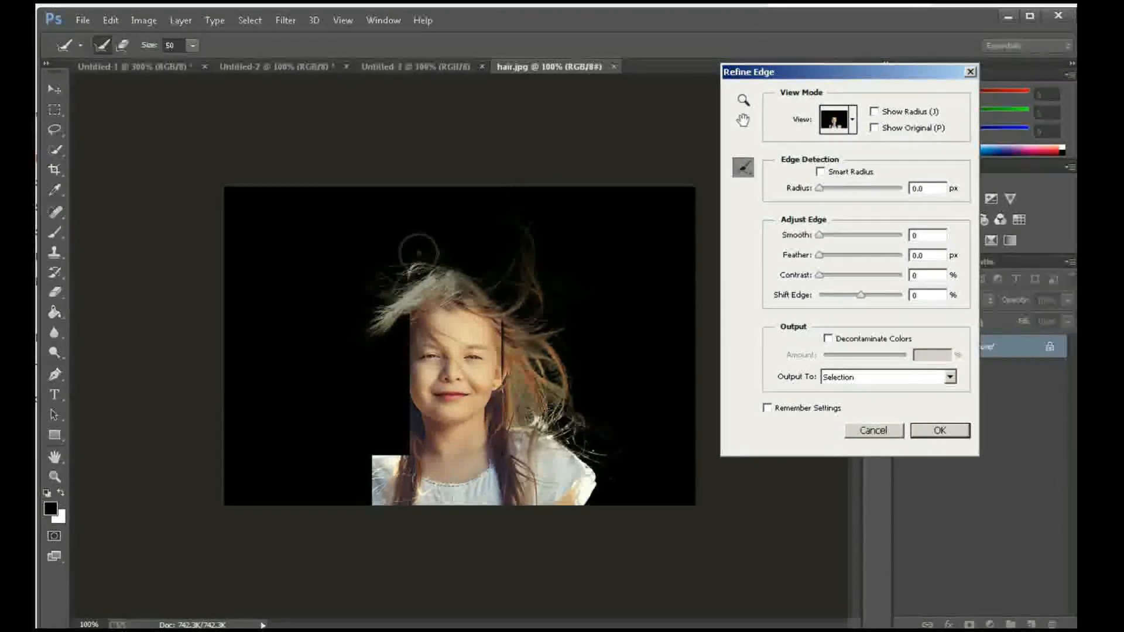
pyautogui.moveTo(432, 243)
pyautogui.mouseDown()
pyautogui.moveTo(393, 263)
pyautogui.moveTo(352, 322)
pyautogui.moveTo(316, 457)
pyautogui.mouseUp()
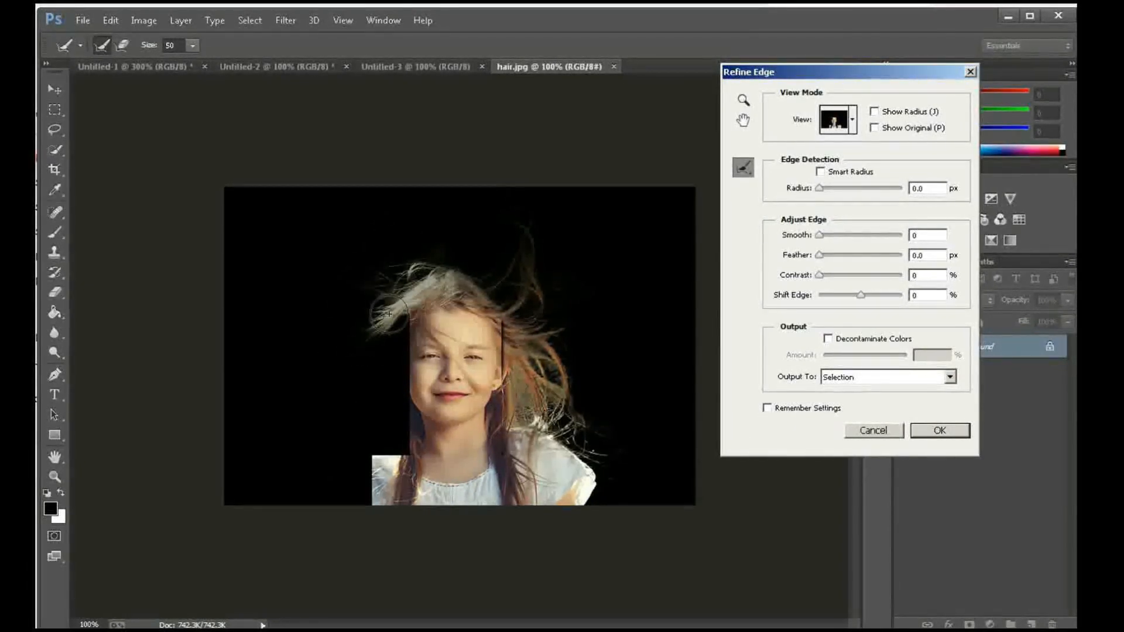
pyautogui.moveTo(389, 314); pyautogui.dragTo(388, 365)
pyautogui.moveTo(390, 402)
pyautogui.mouseDown()
pyautogui.moveTo(389, 446)
pyautogui.moveTo(358, 496)
pyautogui.mouseUp()
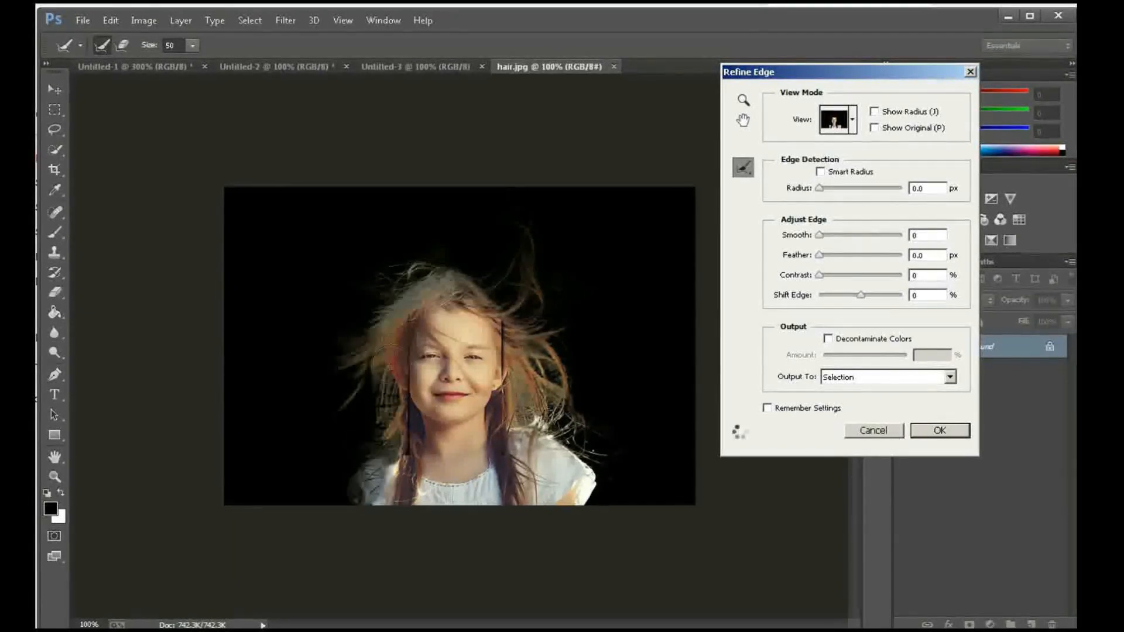
pyautogui.moveTo(405, 315); pyautogui.dragTo(394, 455)
pyautogui.moveTo(376, 363); pyautogui.dragTo(317, 476)
pyautogui.moveTo(377, 332); pyautogui.dragTo(300, 486)
pyautogui.moveTo(347, 311)
pyautogui.mouseDown()
pyautogui.moveTo(300, 469)
pyautogui.moveTo(312, 368)
pyautogui.moveTo(240, 400)
pyautogui.mouseUp()
pyautogui.moveTo(351, 364); pyautogui.dragTo(267, 457)
pyautogui.moveTo(325, 410)
pyautogui.mouseDown()
pyautogui.moveTo(263, 500)
pyautogui.moveTo(251, 498)
pyautogui.mouseUp()
# - Paint with the Refine Radius Tool over the flying hair right of the face, from the image's upper edge out to its right edge
pyautogui.moveTo(489, 280); pyautogui.dragTo(615, 335)
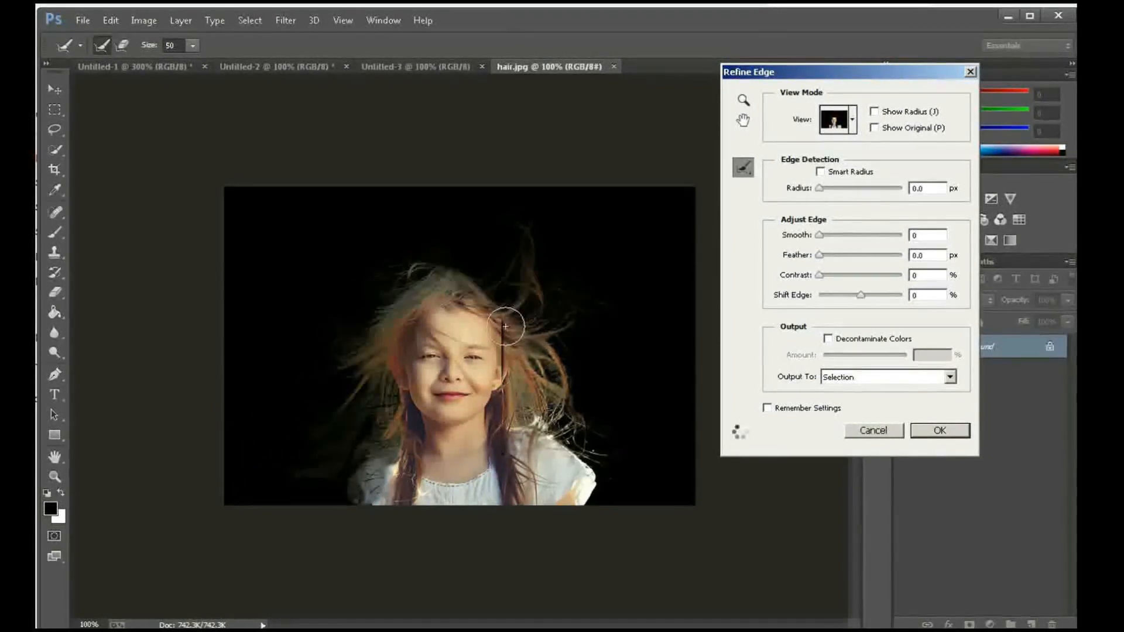
pyautogui.moveTo(505, 326)
pyautogui.mouseDown()
pyautogui.moveTo(515, 448)
pyautogui.moveTo(570, 428)
pyautogui.moveTo(645, 447)
pyautogui.moveTo(645, 459)
pyautogui.moveTo(592, 458)
pyautogui.moveTo(654, 471)
pyautogui.moveTo(624, 476)
pyautogui.mouseUp()
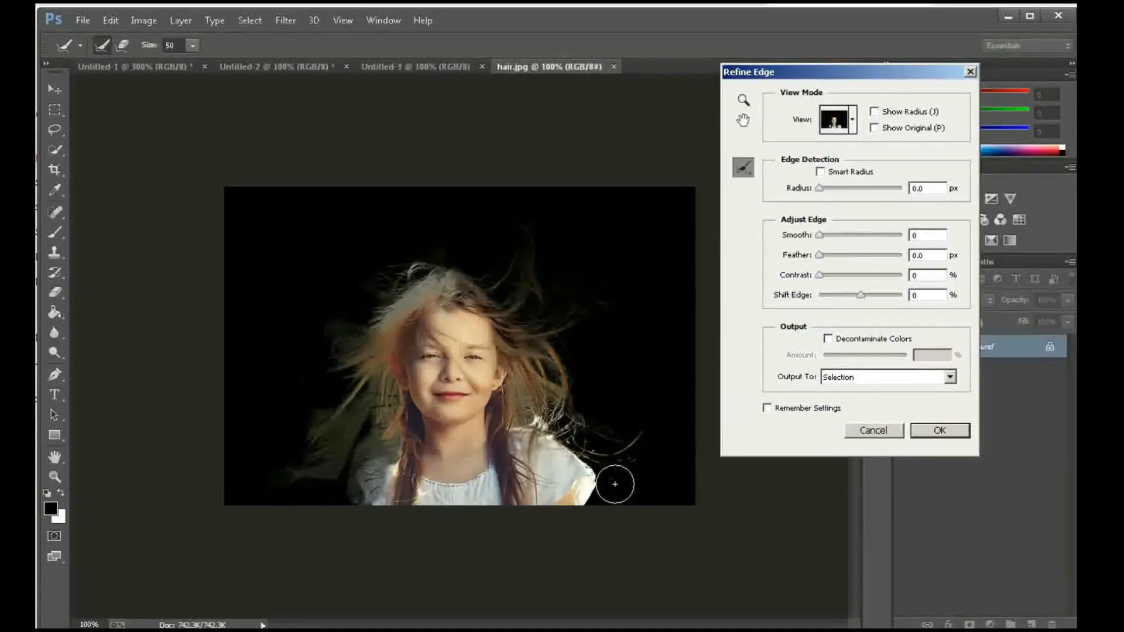
pyautogui.moveTo(682, 201); pyautogui.dragTo(684, 469)
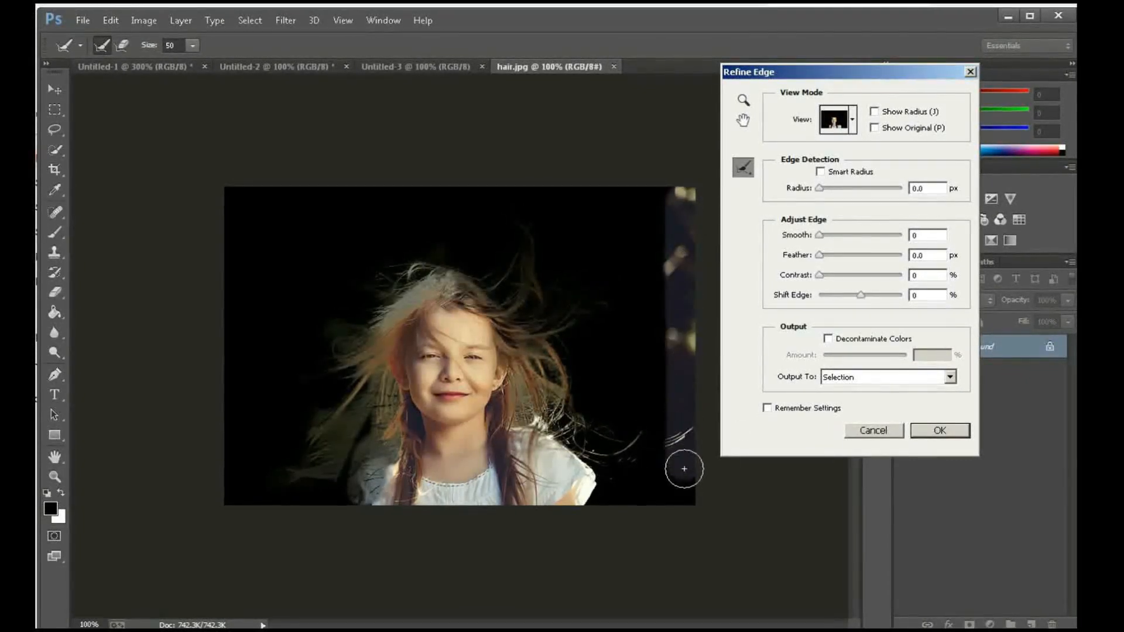
pyautogui.moveTo(660, 195)
pyautogui.mouseDown()
pyautogui.moveTo(296, 199)
pyautogui.moveTo(251, 213)
pyautogui.moveTo(291, 229)
pyautogui.moveTo(674, 229)
pyautogui.mouseUp()
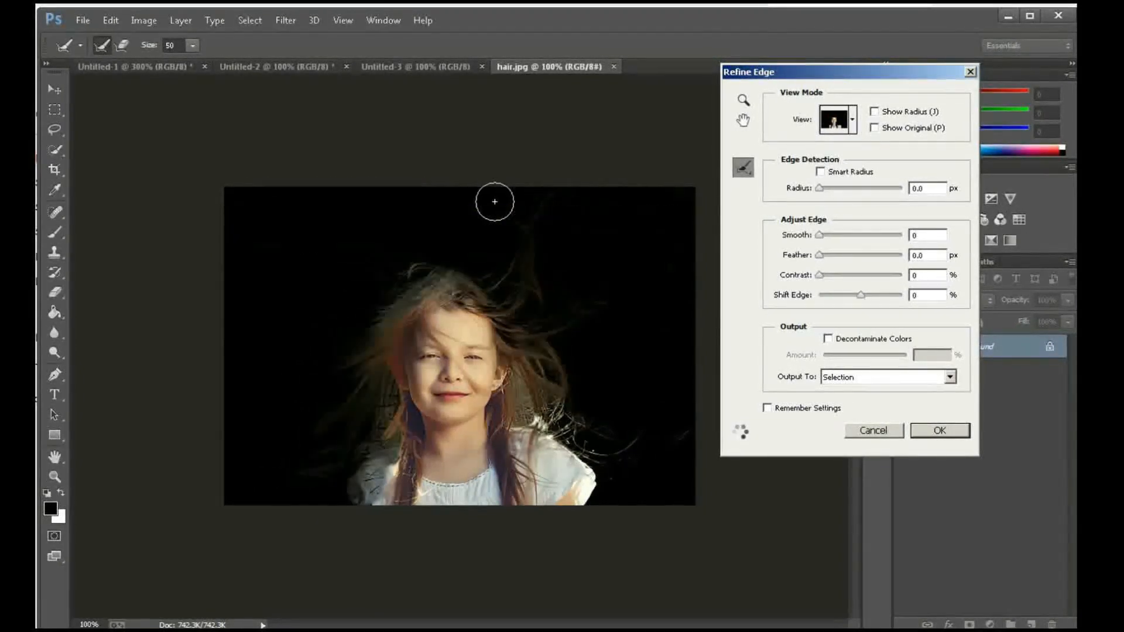
pyautogui.moveTo(494, 202)
pyautogui.mouseDown()
pyautogui.moveTo(524, 280)
pyautogui.moveTo(551, 261)
pyautogui.moveTo(576, 375)
pyautogui.moveTo(609, 426)
pyautogui.mouseUp()
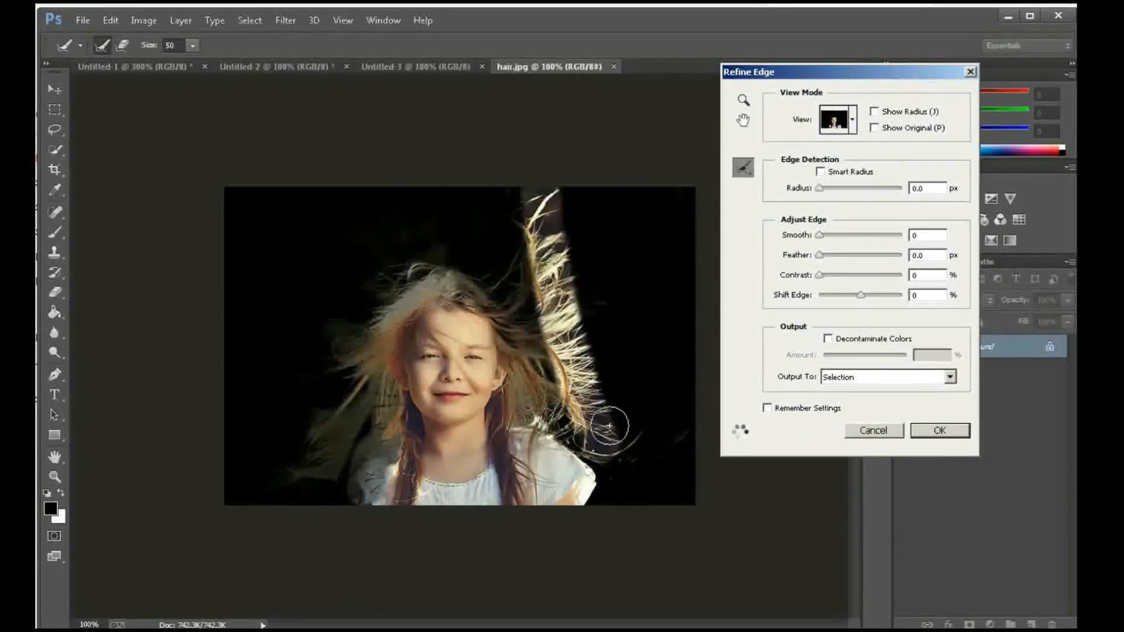
pyautogui.moveTo(605, 256)
pyautogui.mouseDown()
pyautogui.moveTo(603, 334)
pyautogui.moveTo(647, 475)
pyautogui.moveTo(667, 402)
pyautogui.moveTo(675, 439)
pyautogui.mouseUp()
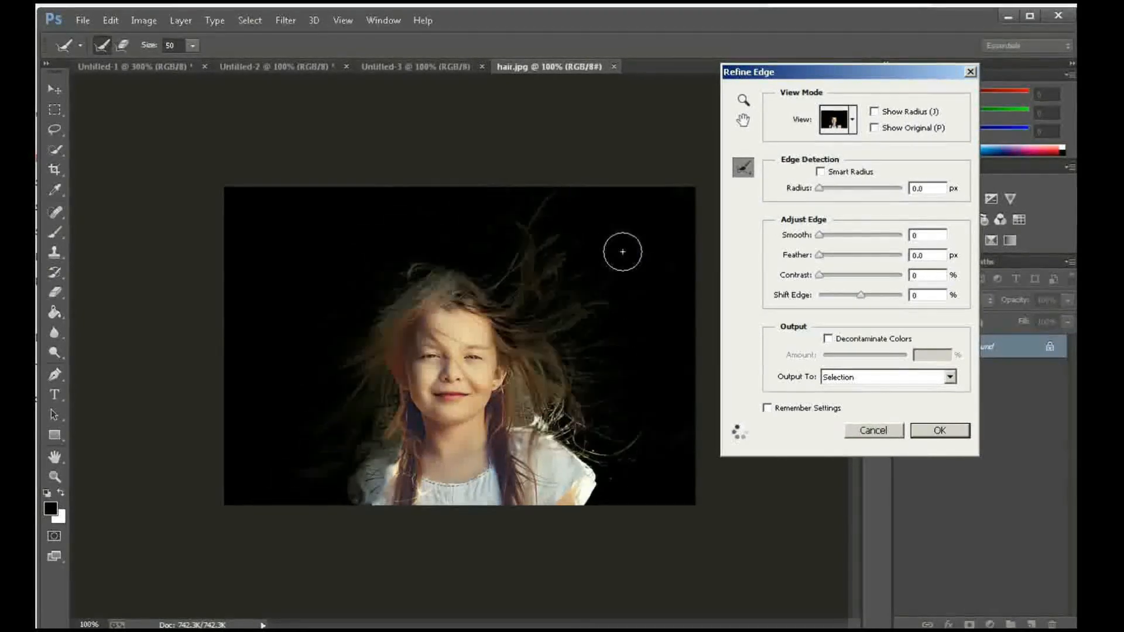
pyautogui.moveTo(668, 270)
pyautogui.mouseDown()
pyautogui.moveTo(658, 352)
pyautogui.moveTo(673, 334)
pyautogui.moveTo(678, 477)
pyautogui.mouseUp()
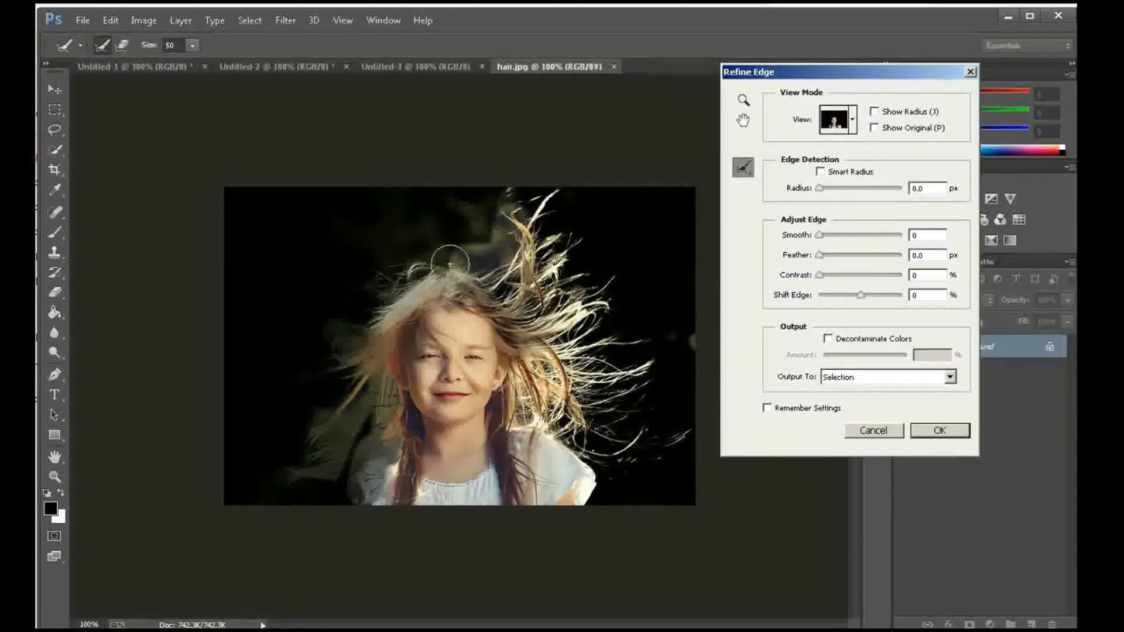
# - Paint again over the stray hair above and left of the head, and apply the refined edge to the selection
pyautogui.moveTo(450, 265)
pyautogui.mouseDown()
pyautogui.moveTo(287, 390)
pyautogui.moveTo(284, 486)
pyautogui.mouseUp()
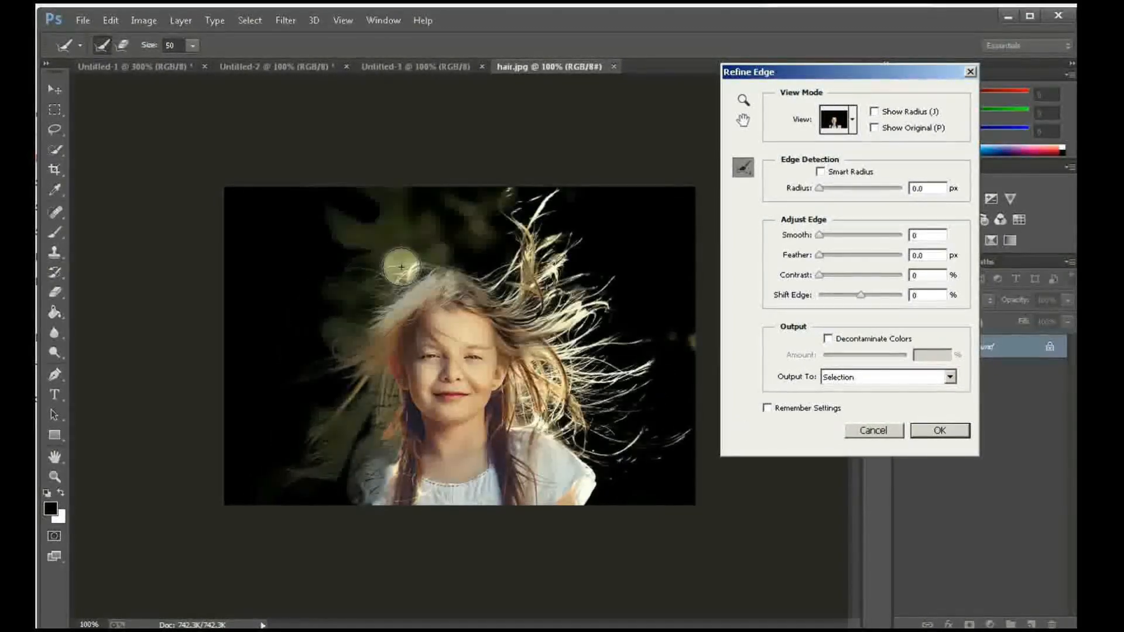
pyautogui.moveTo(402, 267)
pyautogui.mouseDown()
pyautogui.moveTo(349, 292)
pyautogui.moveTo(296, 410)
pyautogui.mouseUp()
pyautogui.moveTo(360, 252)
pyautogui.mouseDown()
pyautogui.moveTo(301, 270)
pyautogui.moveTo(281, 444)
pyautogui.mouseUp()
pyautogui.moveTo(276, 246); pyautogui.dragTo(255, 482)
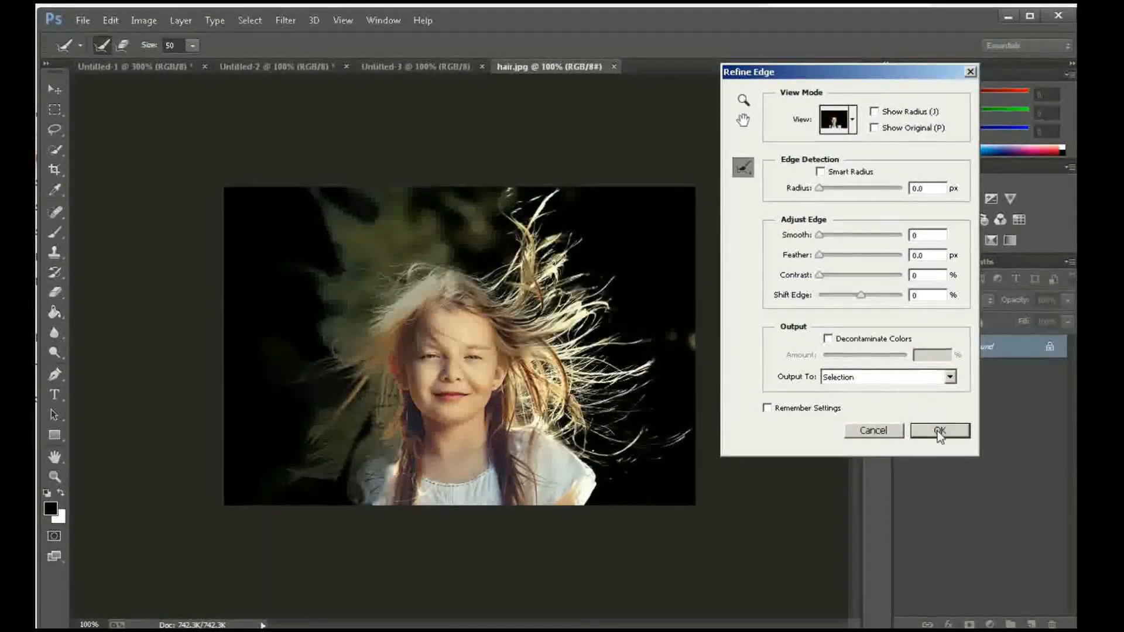
pyautogui.click(940, 431)
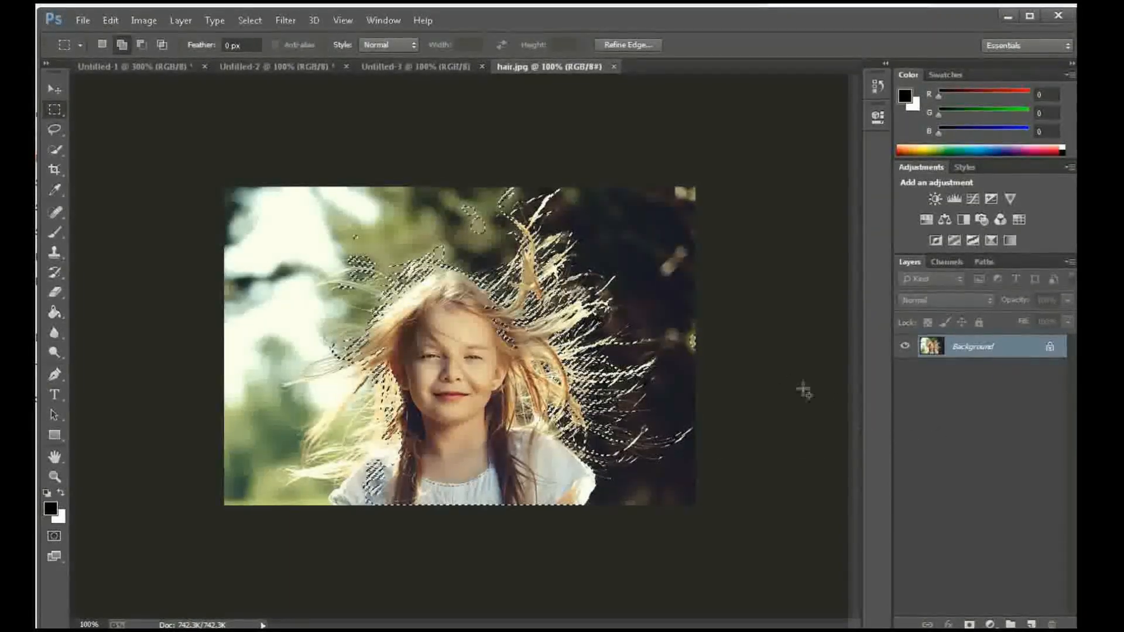
# - Create a new document at the Default Photoshop Size, 7 by 5 inches at 72 pixels/inch, with a white background
pyautogui.click(82, 20)
pyautogui.click(94, 40)
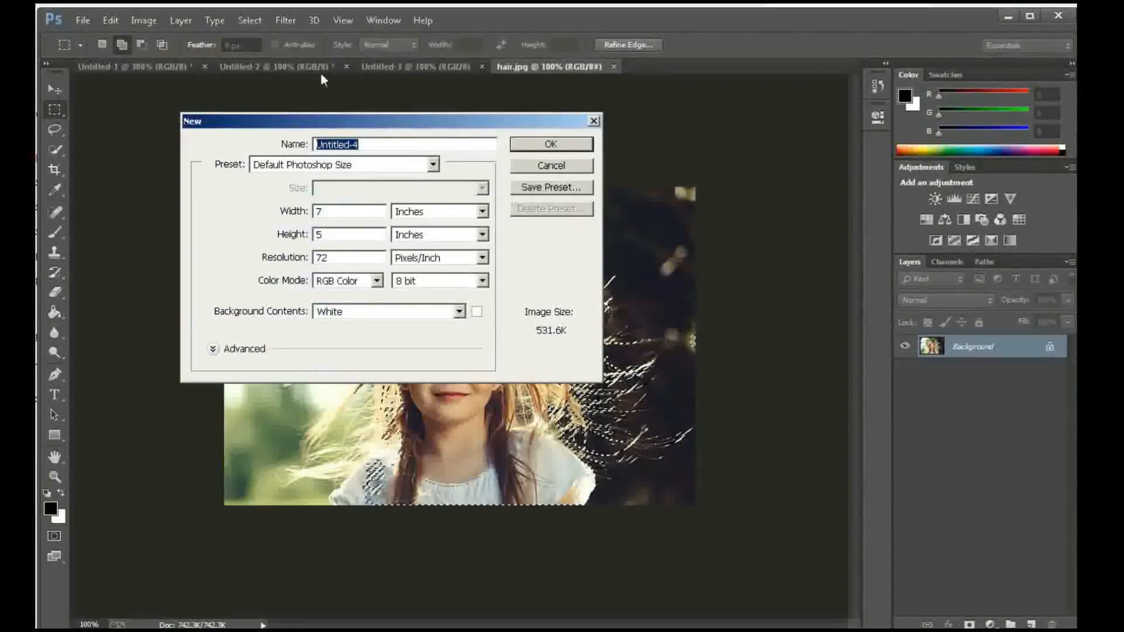
pyautogui.click(560, 145)
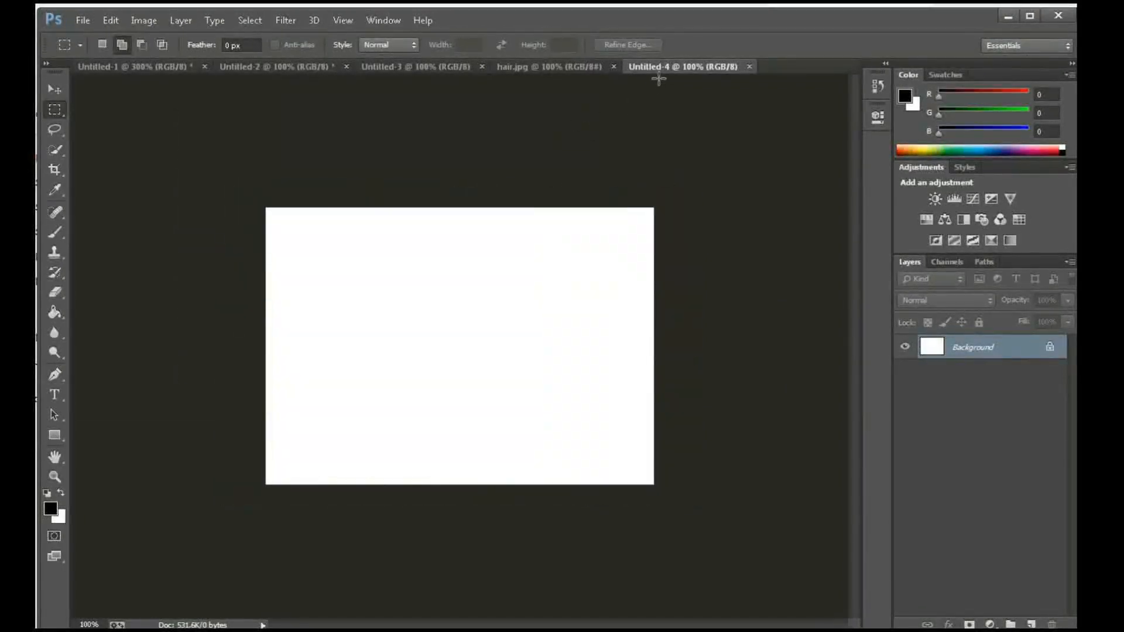
# - Move the selected girl from hair.jpg into the Untitled-4 document, placing her in the canvas
pyautogui.click(572, 67)
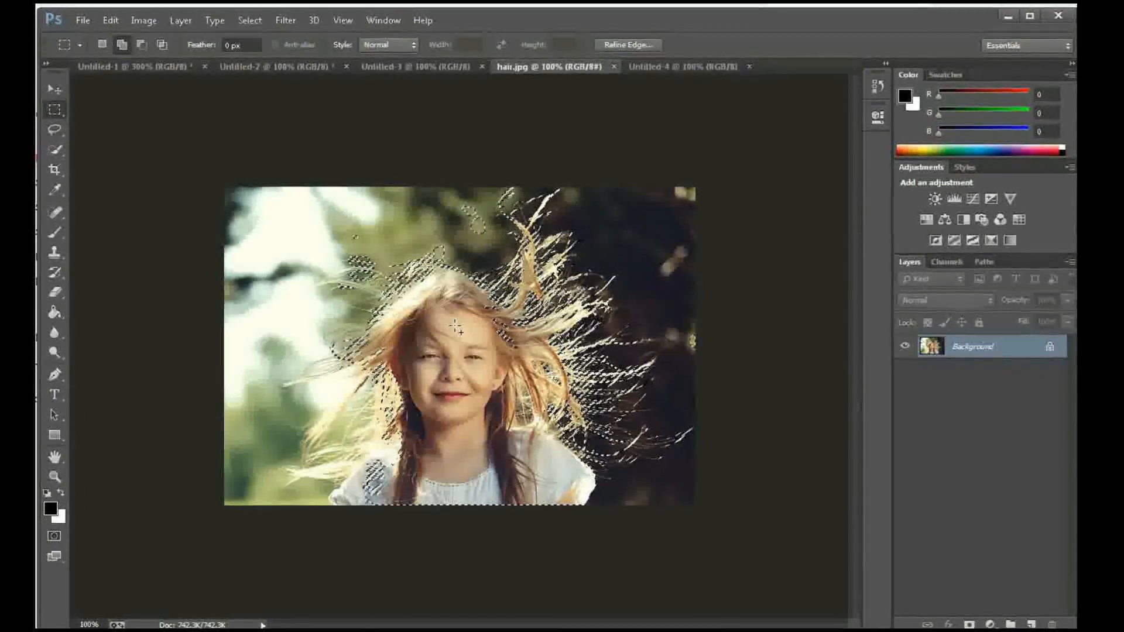
pyautogui.press('v')
pyautogui.moveTo(455, 358); pyautogui.dragTo(471, 333)
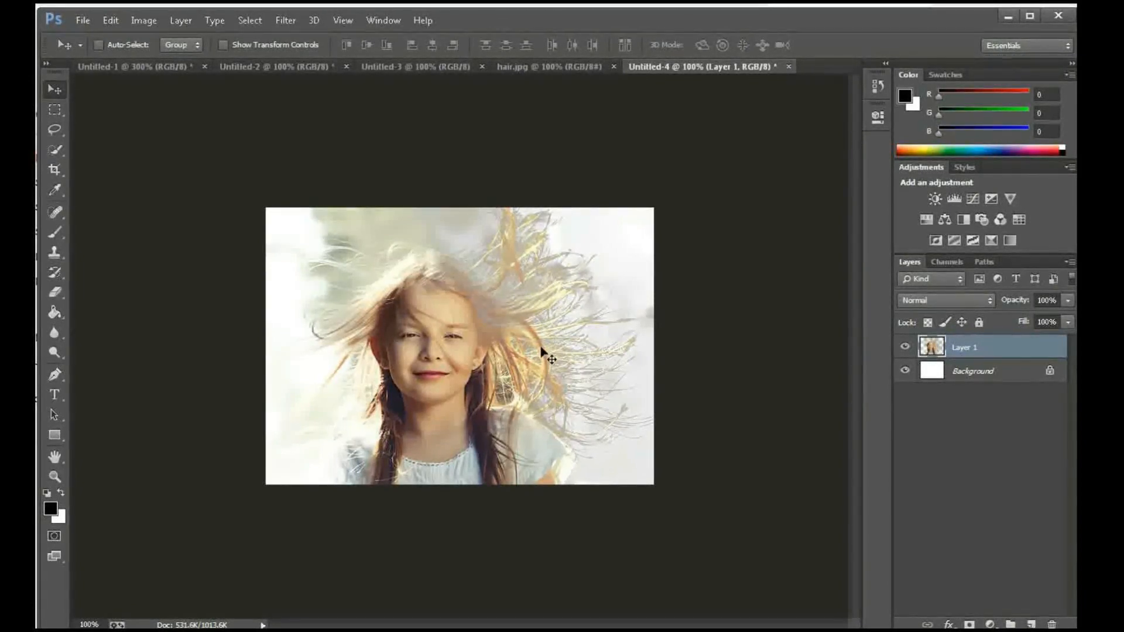
pyautogui.click(61, 108)
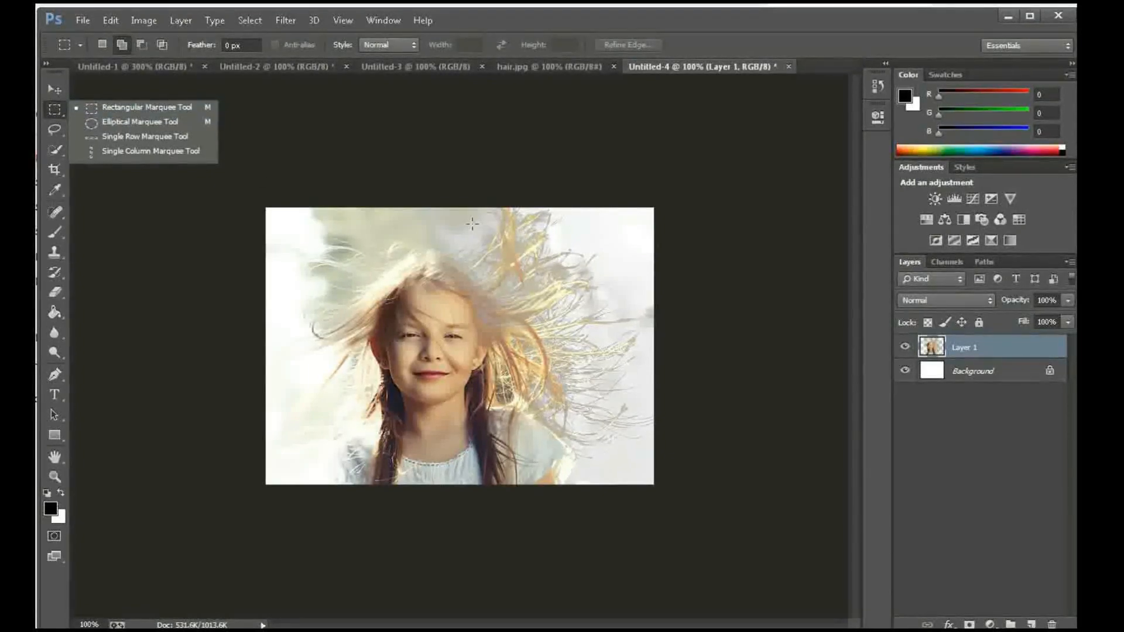
pyautogui.moveTo(472, 223); pyautogui.dragTo(631, 463)
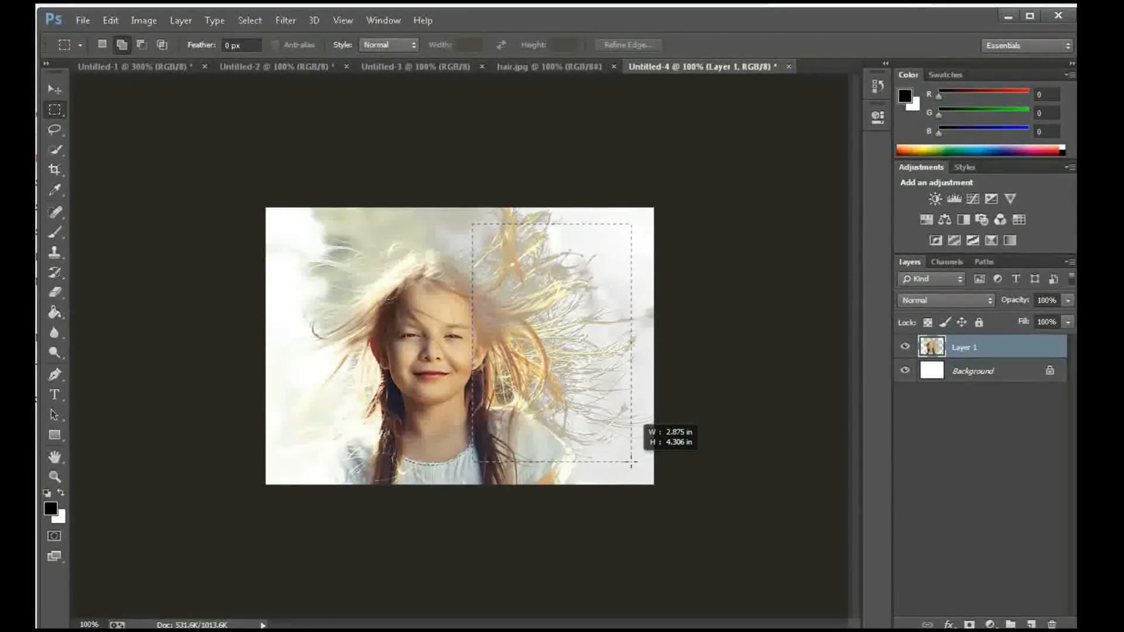
pyautogui.moveTo(631, 463)
pyautogui.mouseDown()
pyautogui.moveTo(606, 436)
pyautogui.moveTo(635, 455)
pyautogui.mouseUp()
pyautogui.click(626, 44)
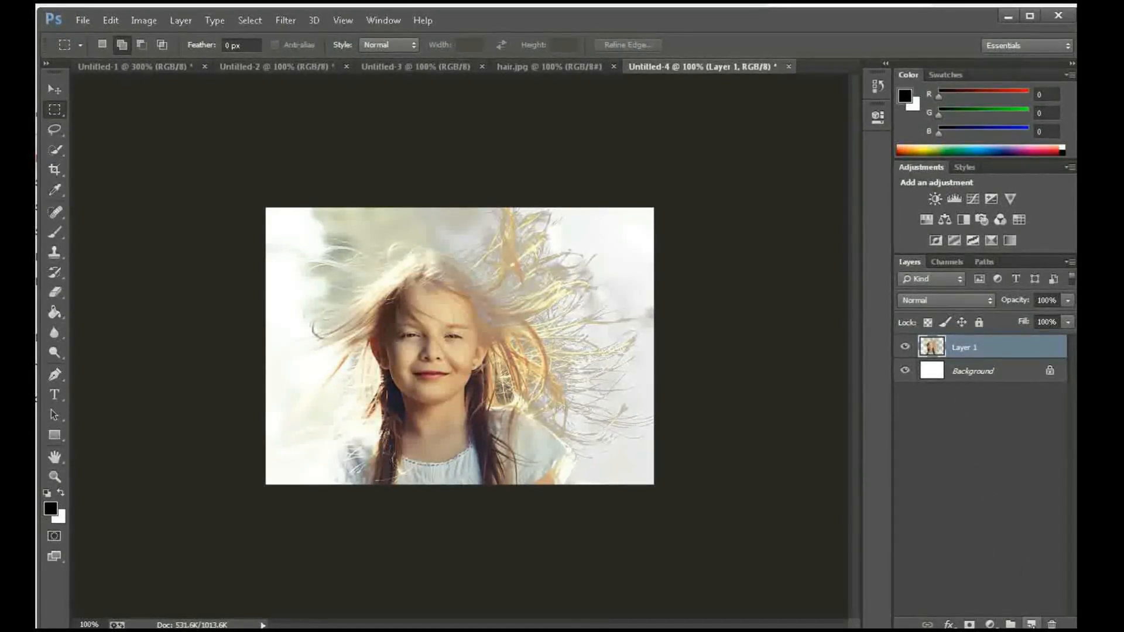
# - Add a new layer as a bright cyan Solid Color fill and place the girl's layer above it
pyautogui.click(1032, 624)
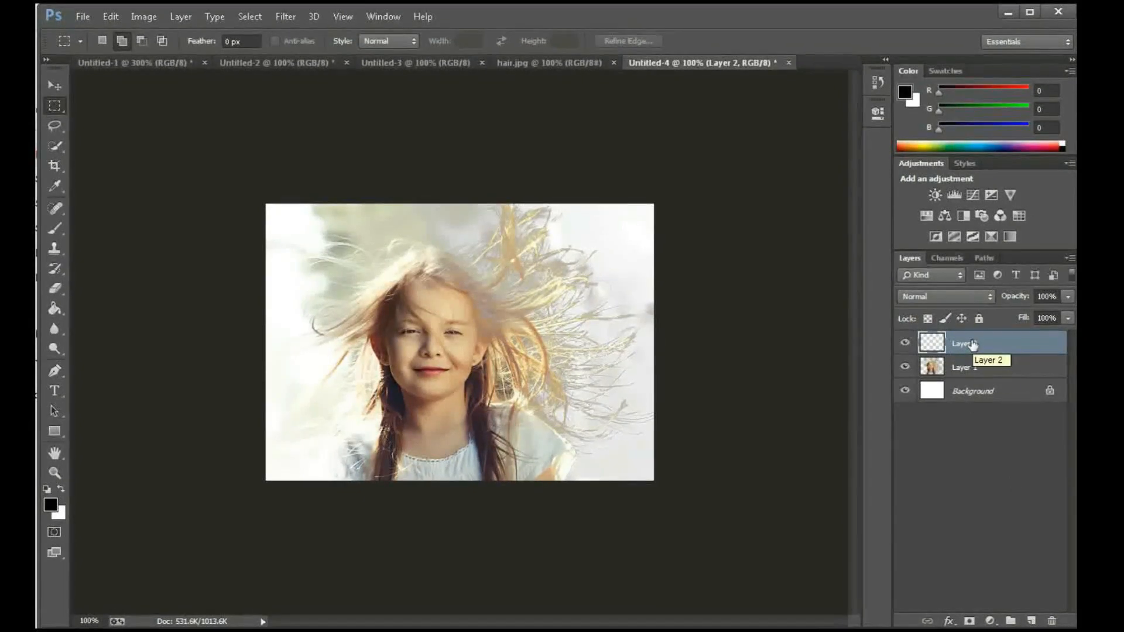
pyautogui.click(990, 622)
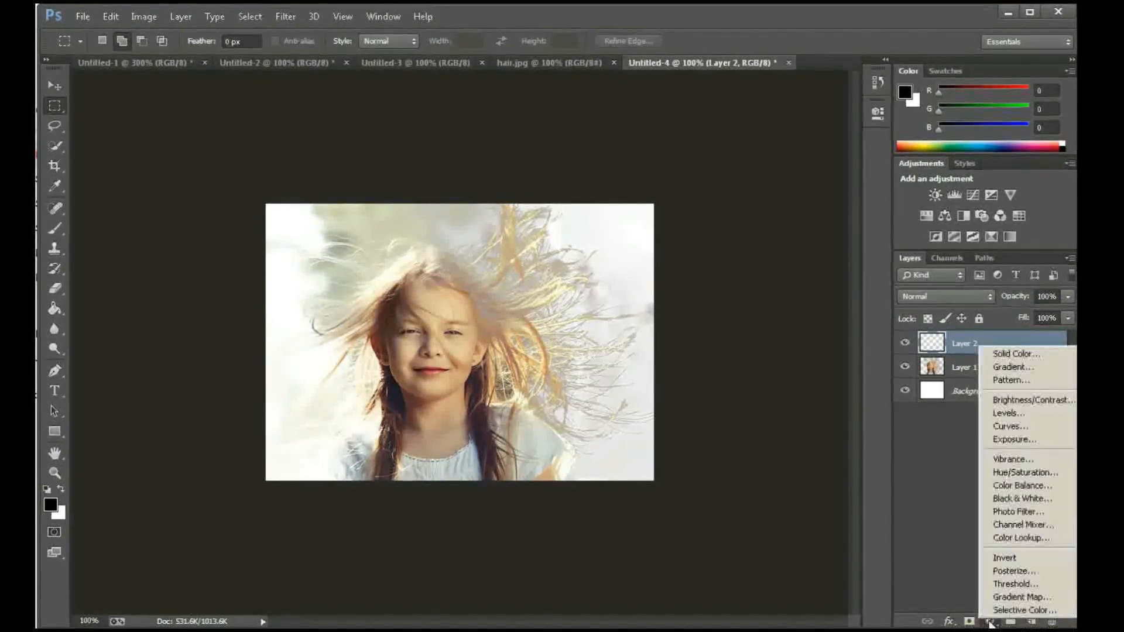
pyautogui.click(1012, 354)
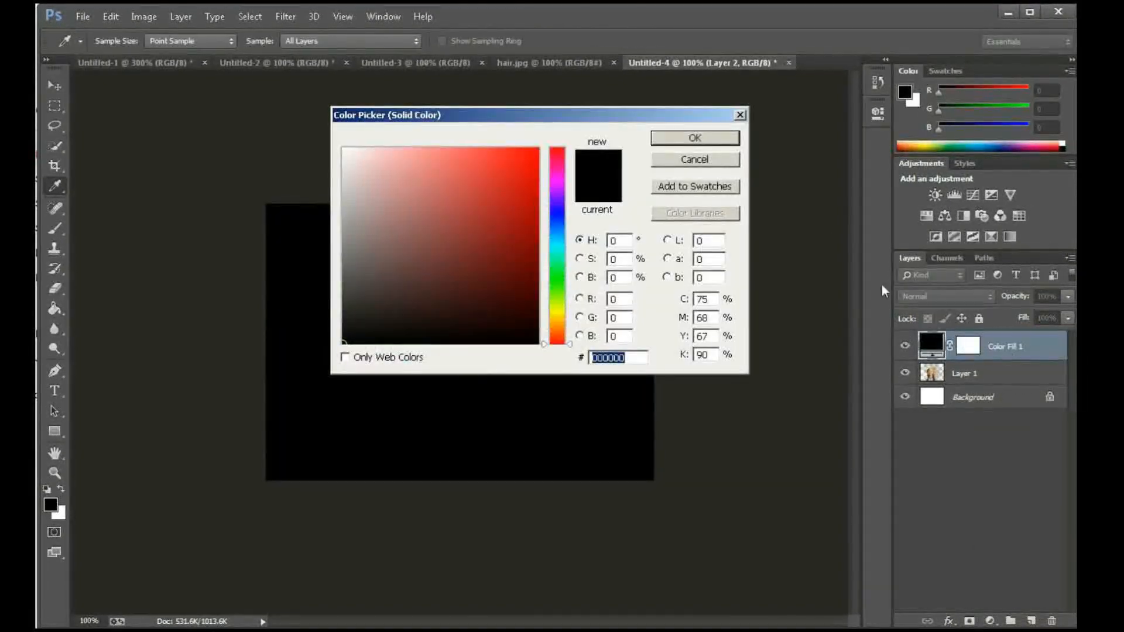
pyautogui.moveTo(584, 116); pyautogui.dragTo(798, 116)
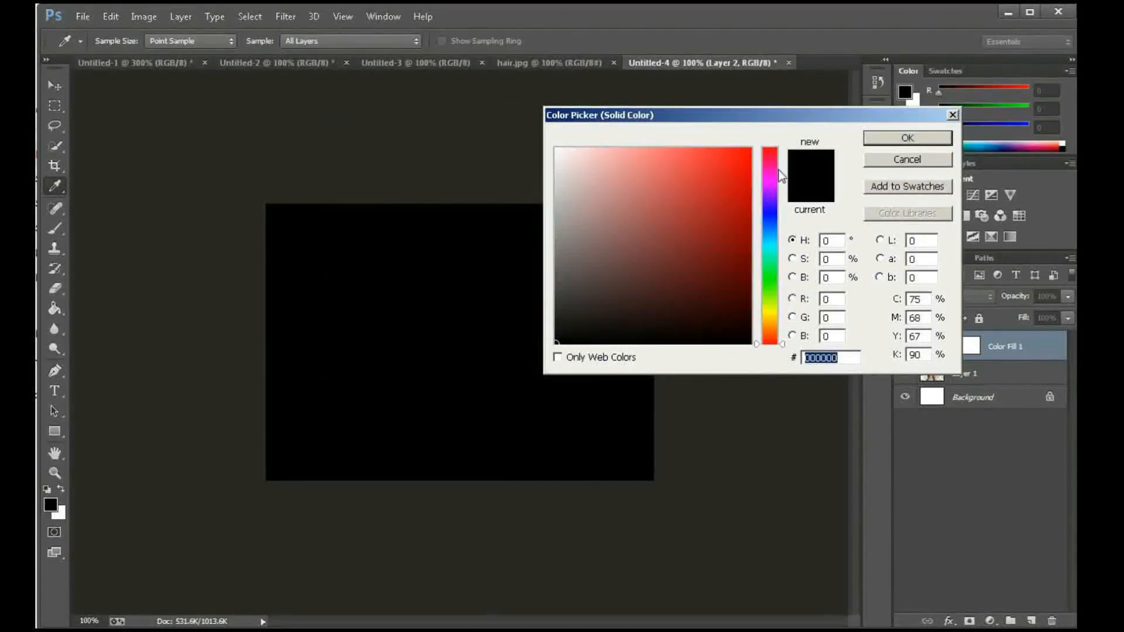
pyautogui.moveTo(770, 192); pyautogui.dragTo(770, 258)
pyautogui.moveTo(753, 175); pyautogui.dragTo(751, 150)
pyautogui.click(887, 138)
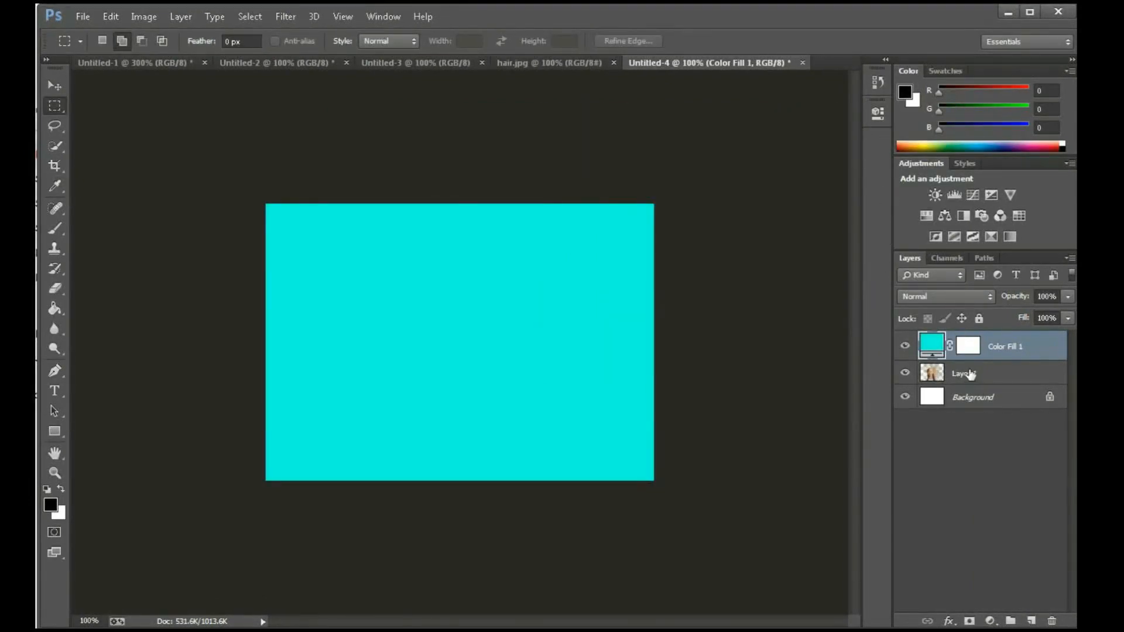
pyautogui.moveTo(971, 375); pyautogui.dragTo(968, 340)
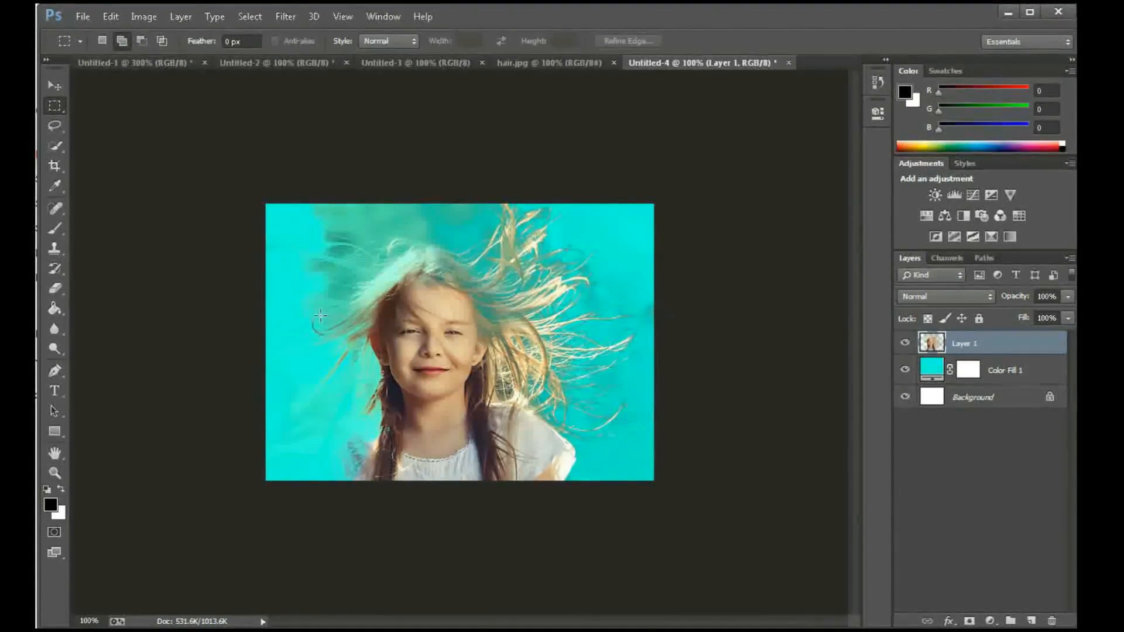